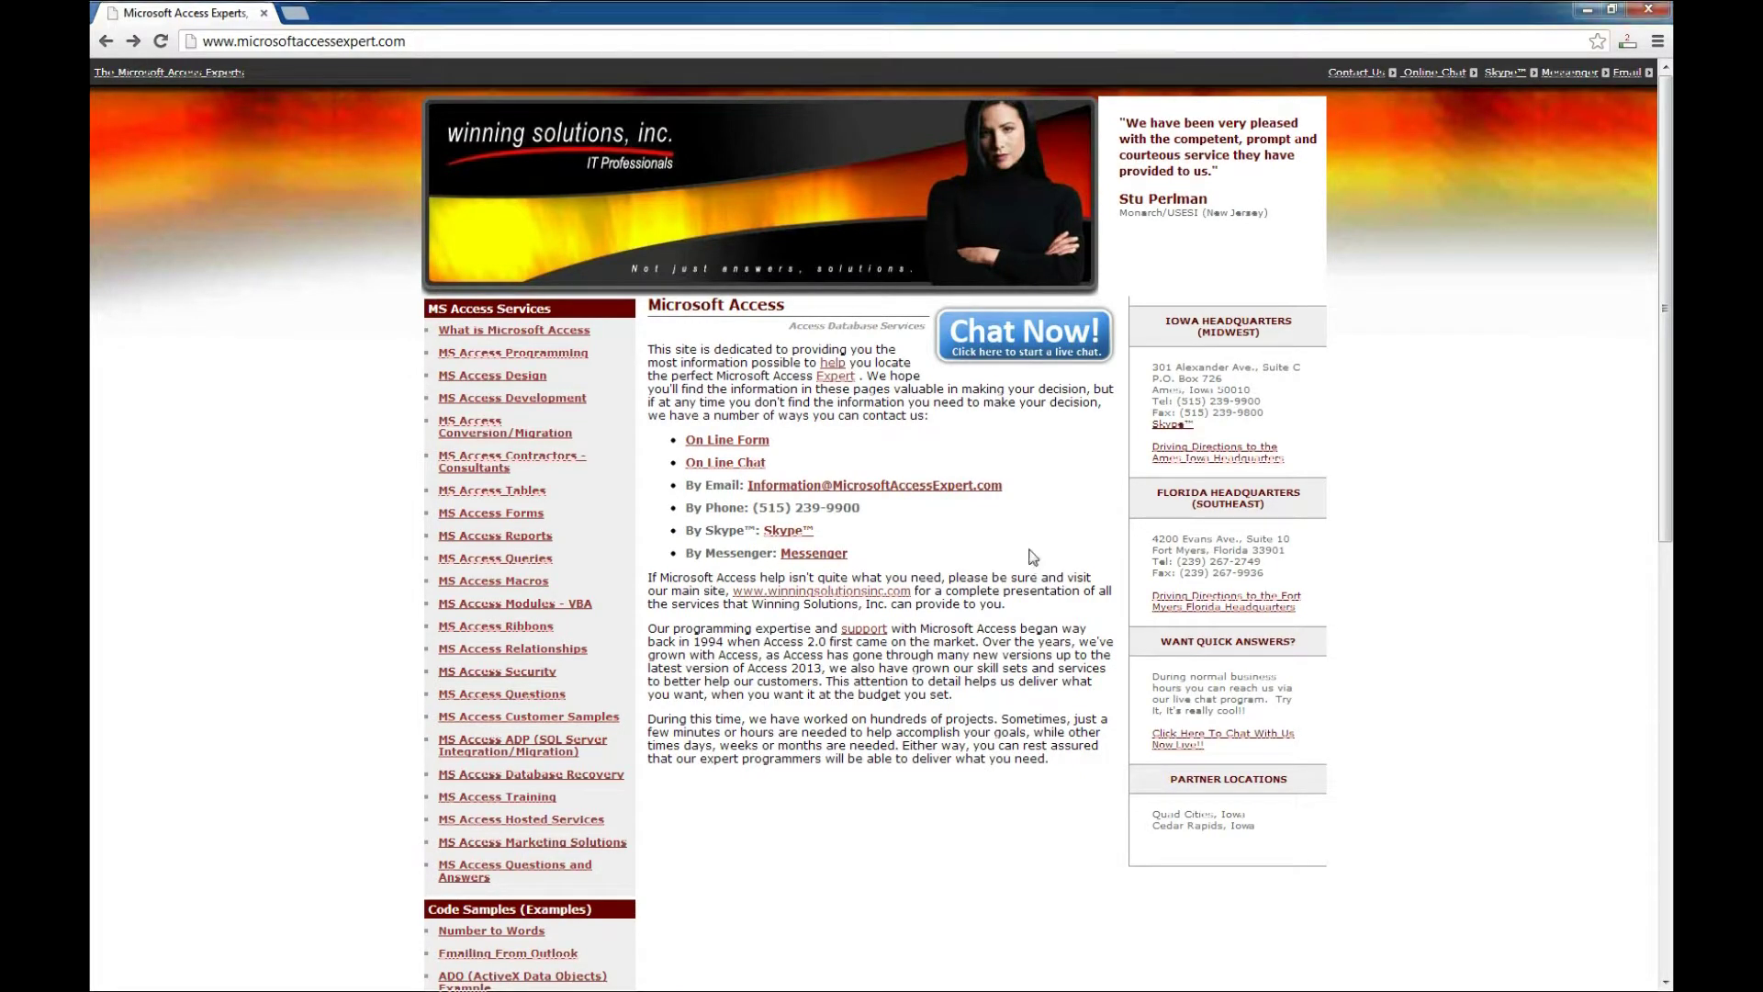
- Scroll to the Database Templates list and open the Basic Business Accounting Database page
{"action": "scroll", "coordinate": [1030, 560], "scroll_direction": "down", "scroll_amount": 4}
{"action": "scroll", "coordinate": [1030, 558], "scroll_direction": "down", "scroll_amount": 5}
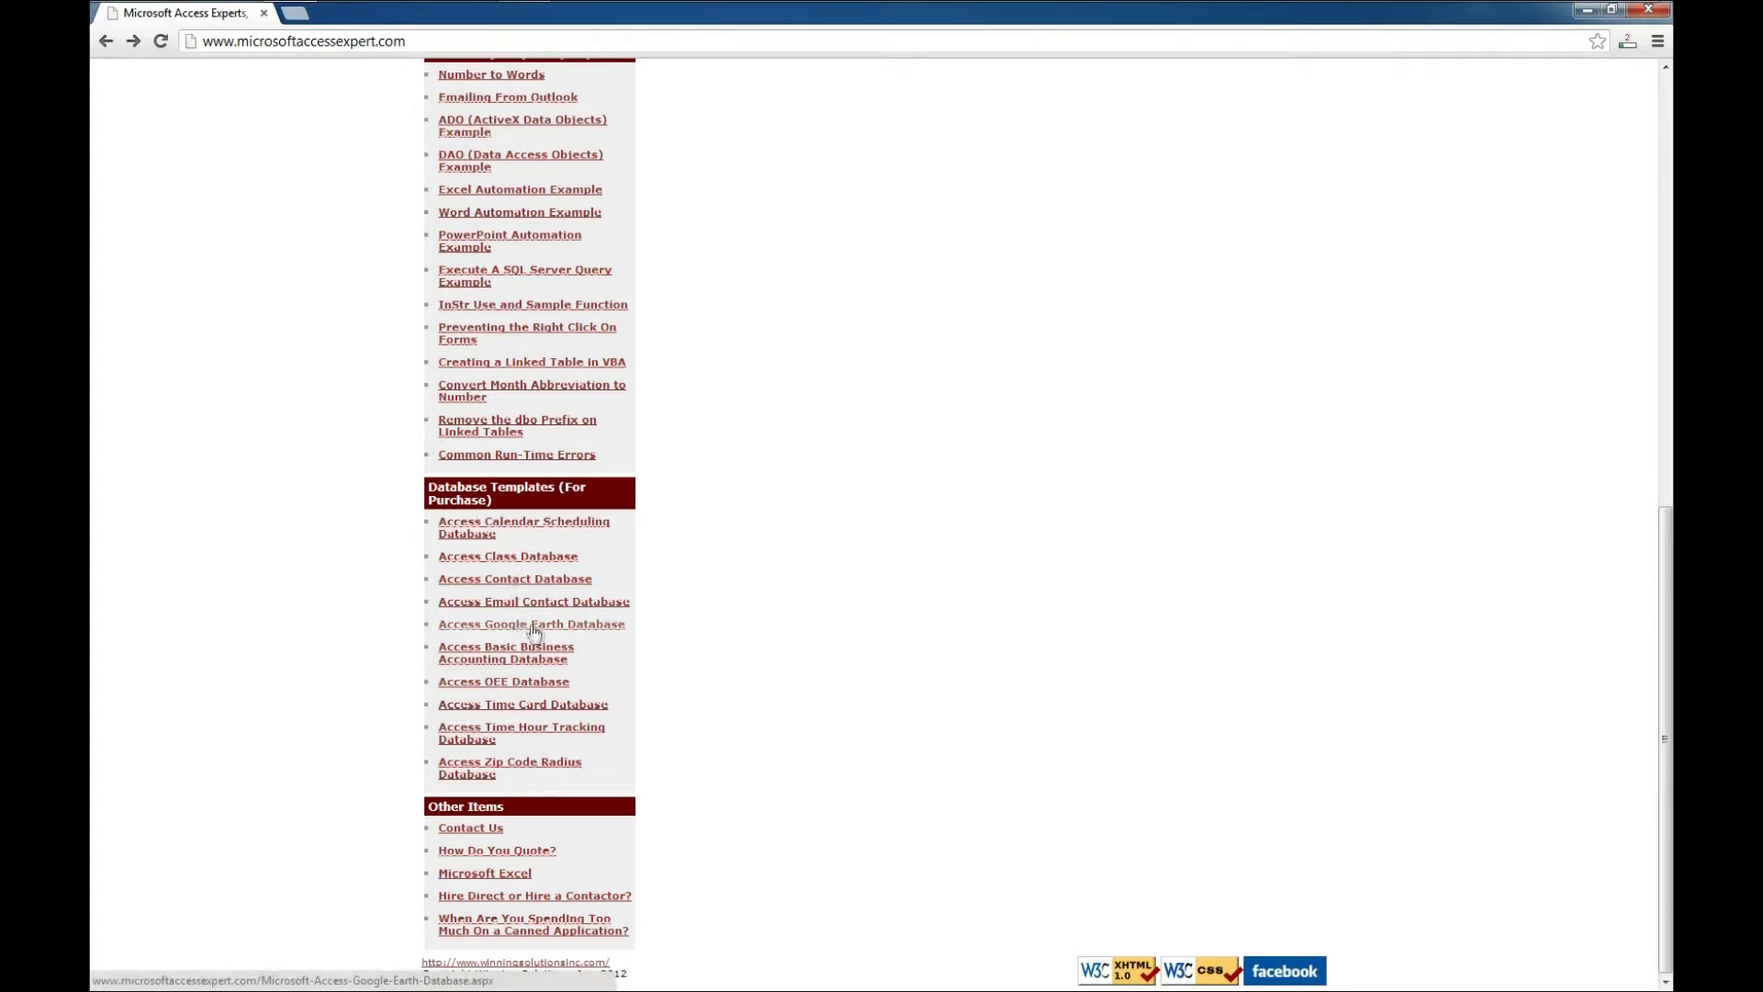
{"action": "left_click", "coordinate": [484, 663]}
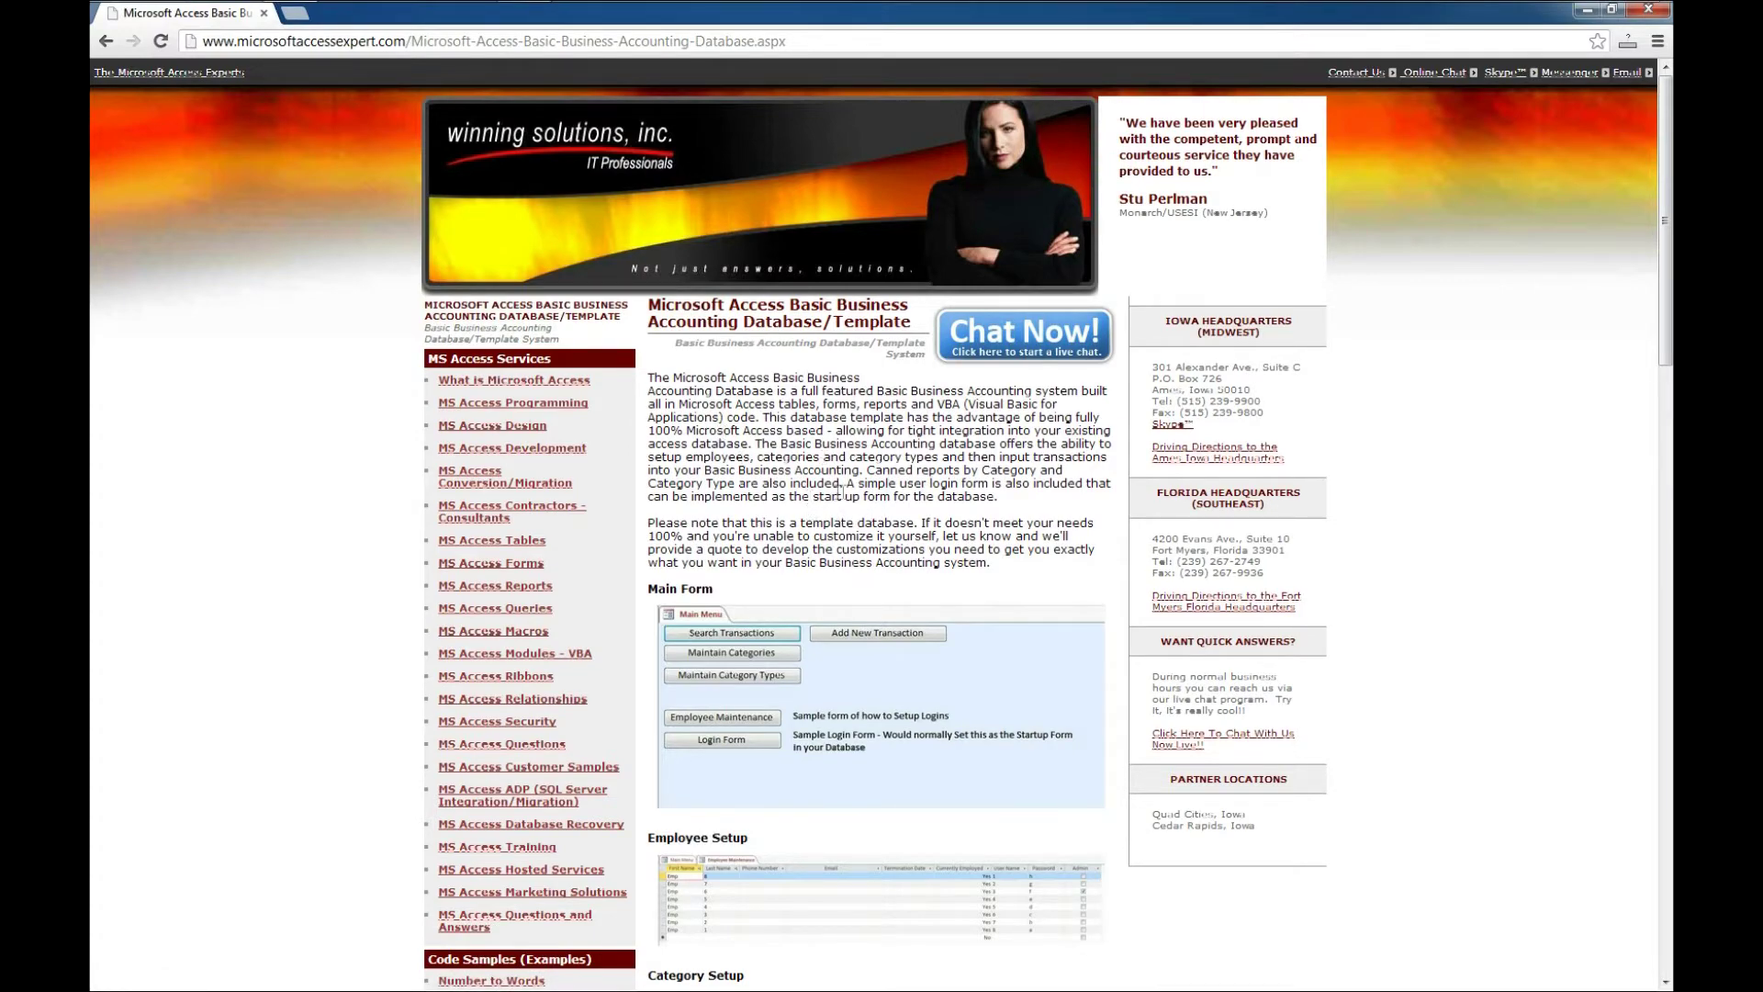
- Scroll down the Basic Business Accounting Database page to the demo download section
{"action": "scroll", "coordinate": [845, 501], "scroll_direction": "down", "scroll_amount": 2}
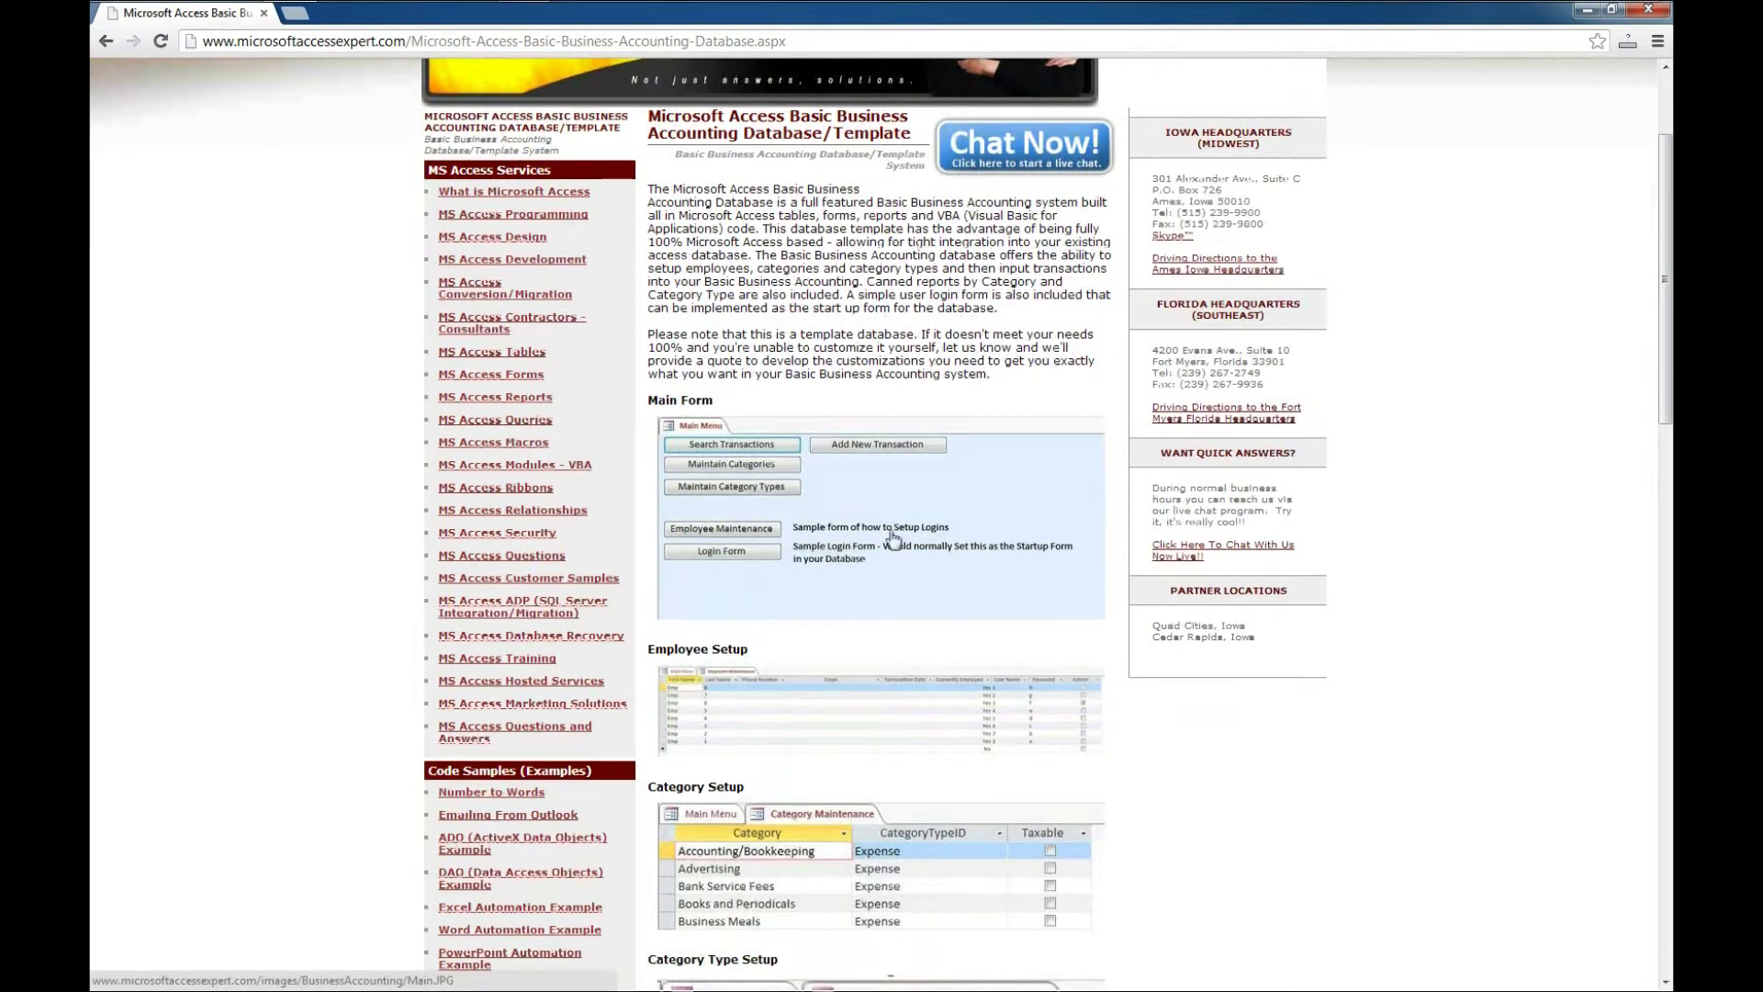
{"action": "scroll", "coordinate": [833, 585], "scroll_direction": "down", "scroll_amount": 2}
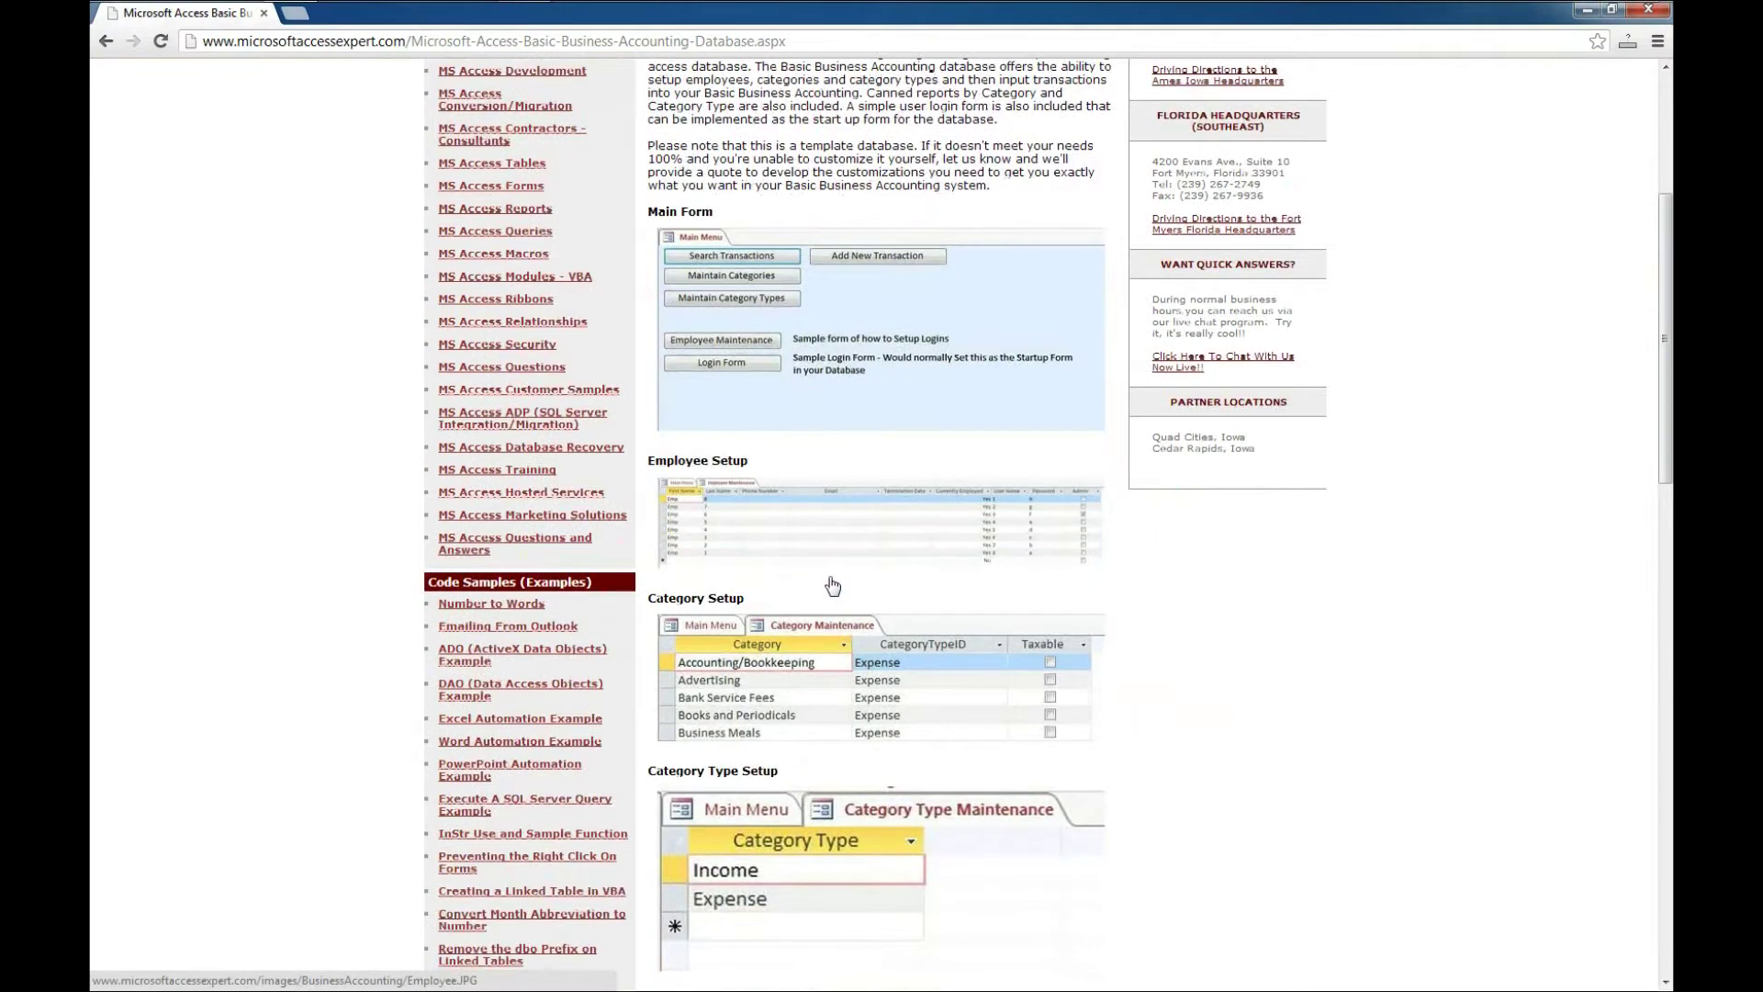
{"action": "scroll", "coordinate": [833, 585], "scroll_direction": "down", "scroll_amount": 4}
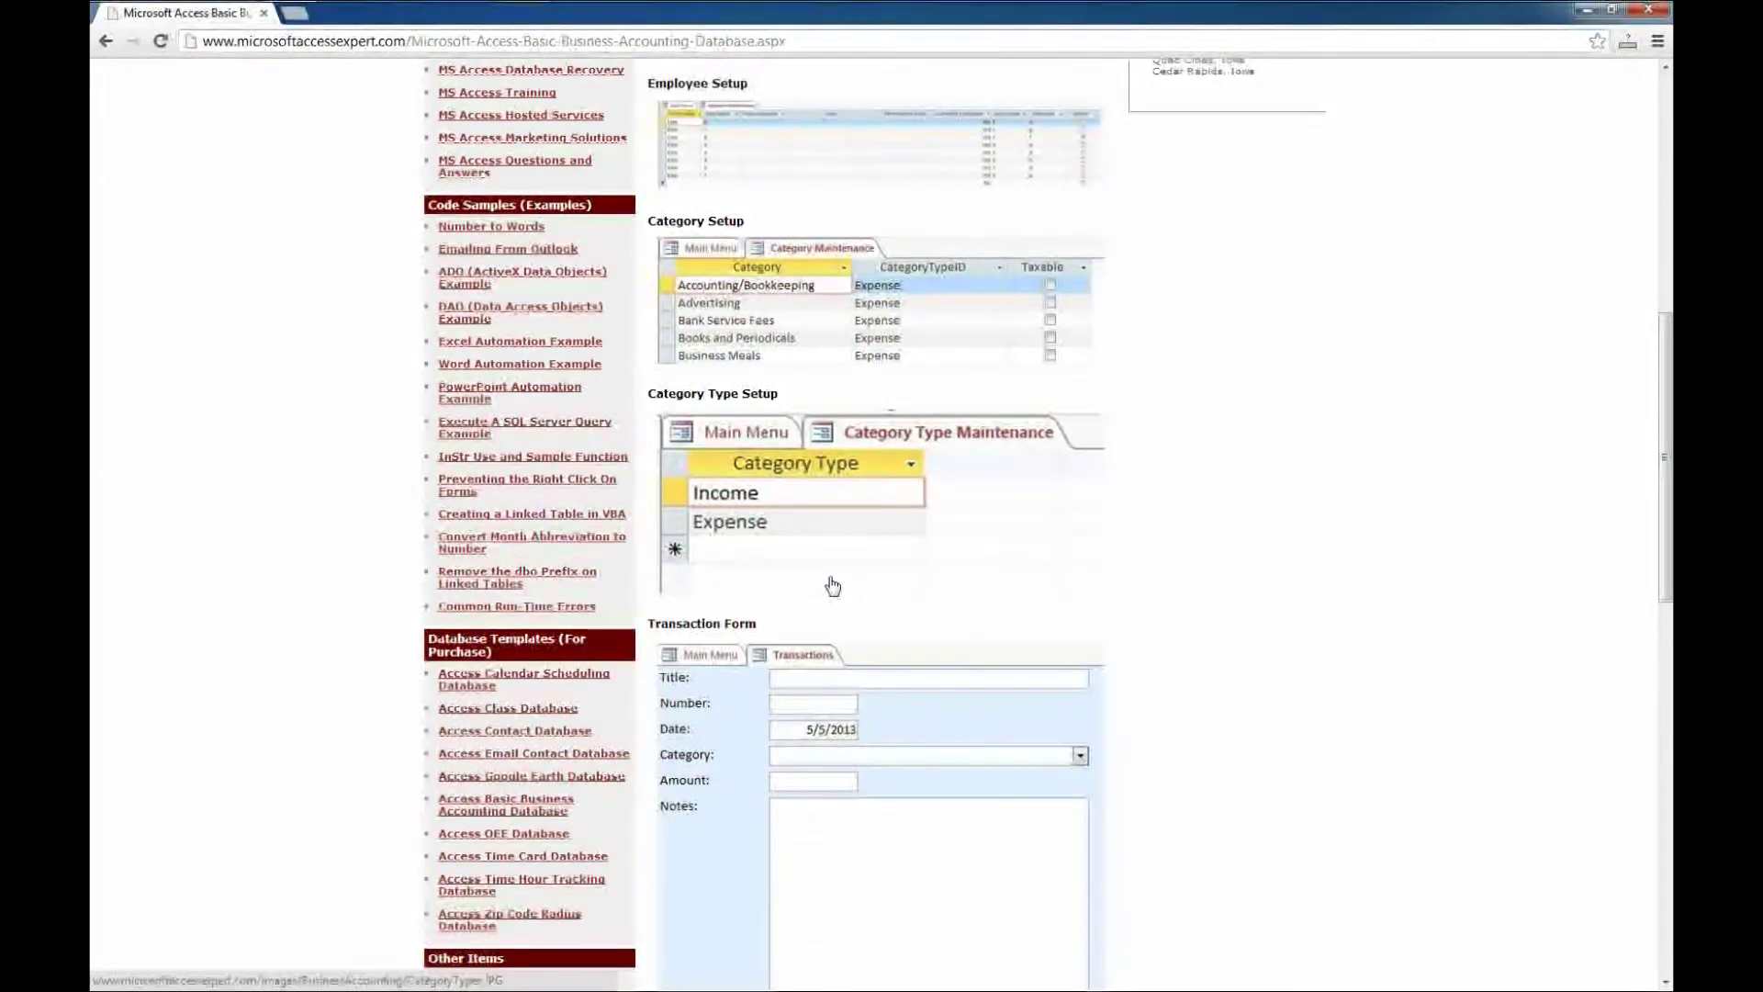
{"action": "scroll", "coordinate": [855, 577], "scroll_direction": "down", "scroll_amount": 7}
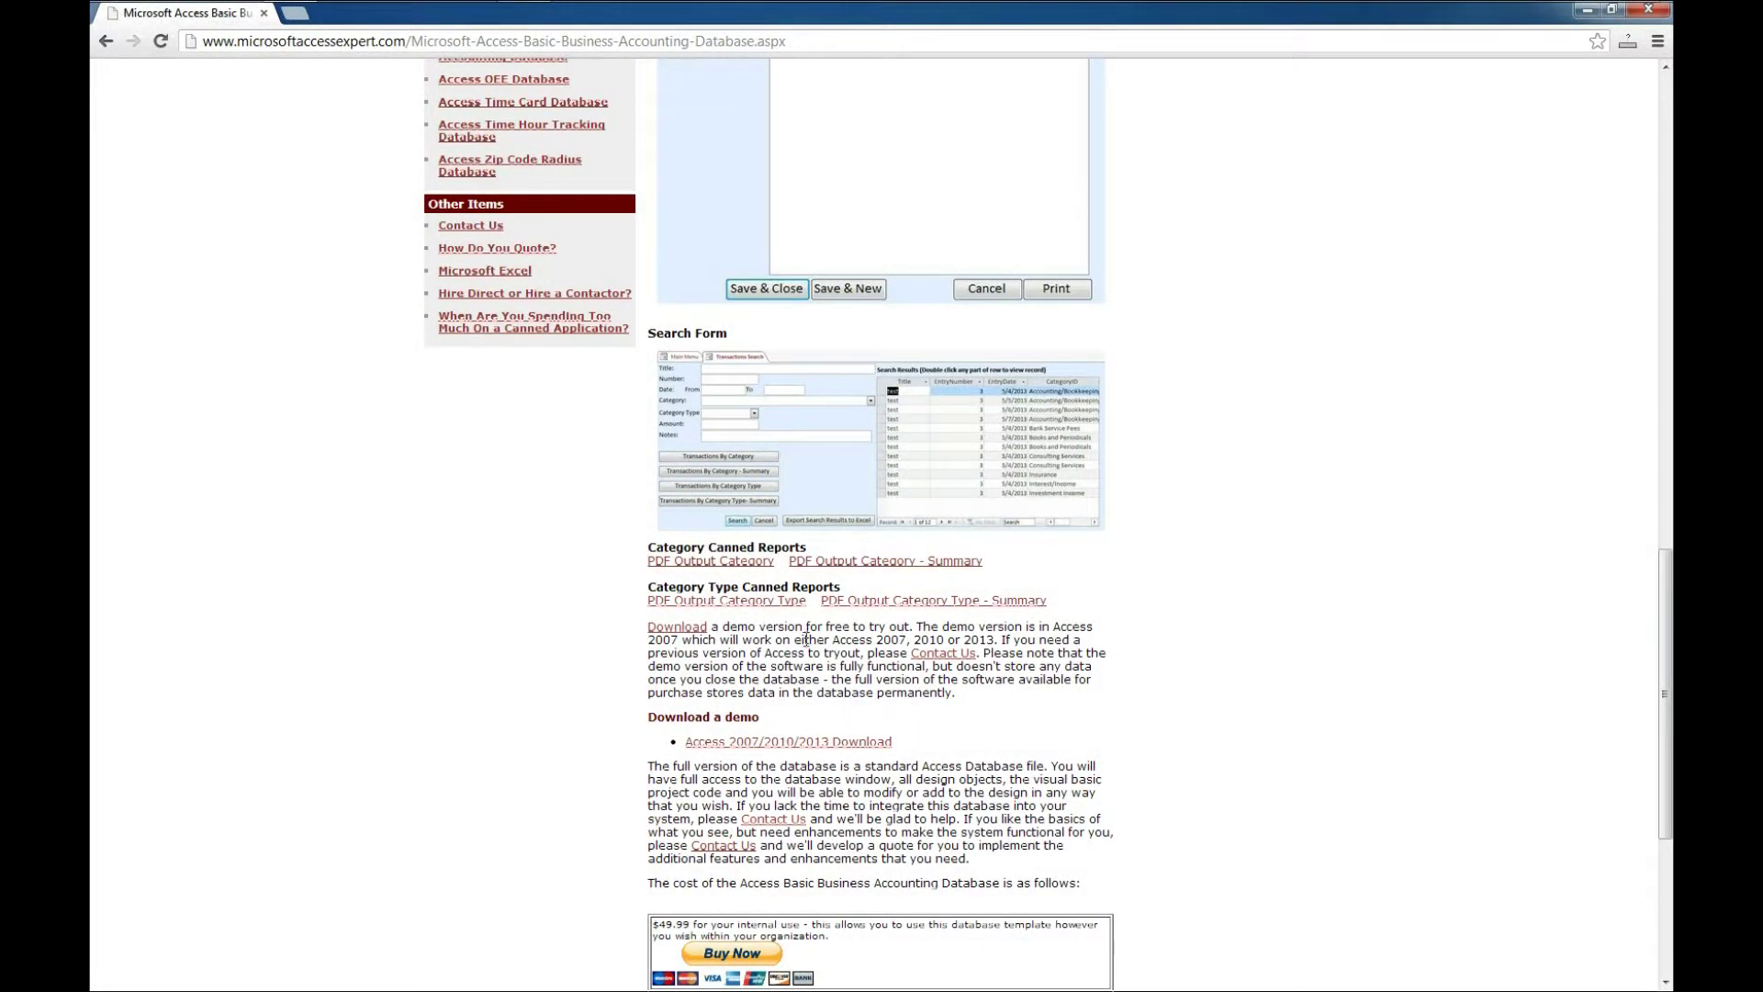
{"action": "scroll", "coordinate": [806, 638], "scroll_direction": "down", "scroll_amount": 1}
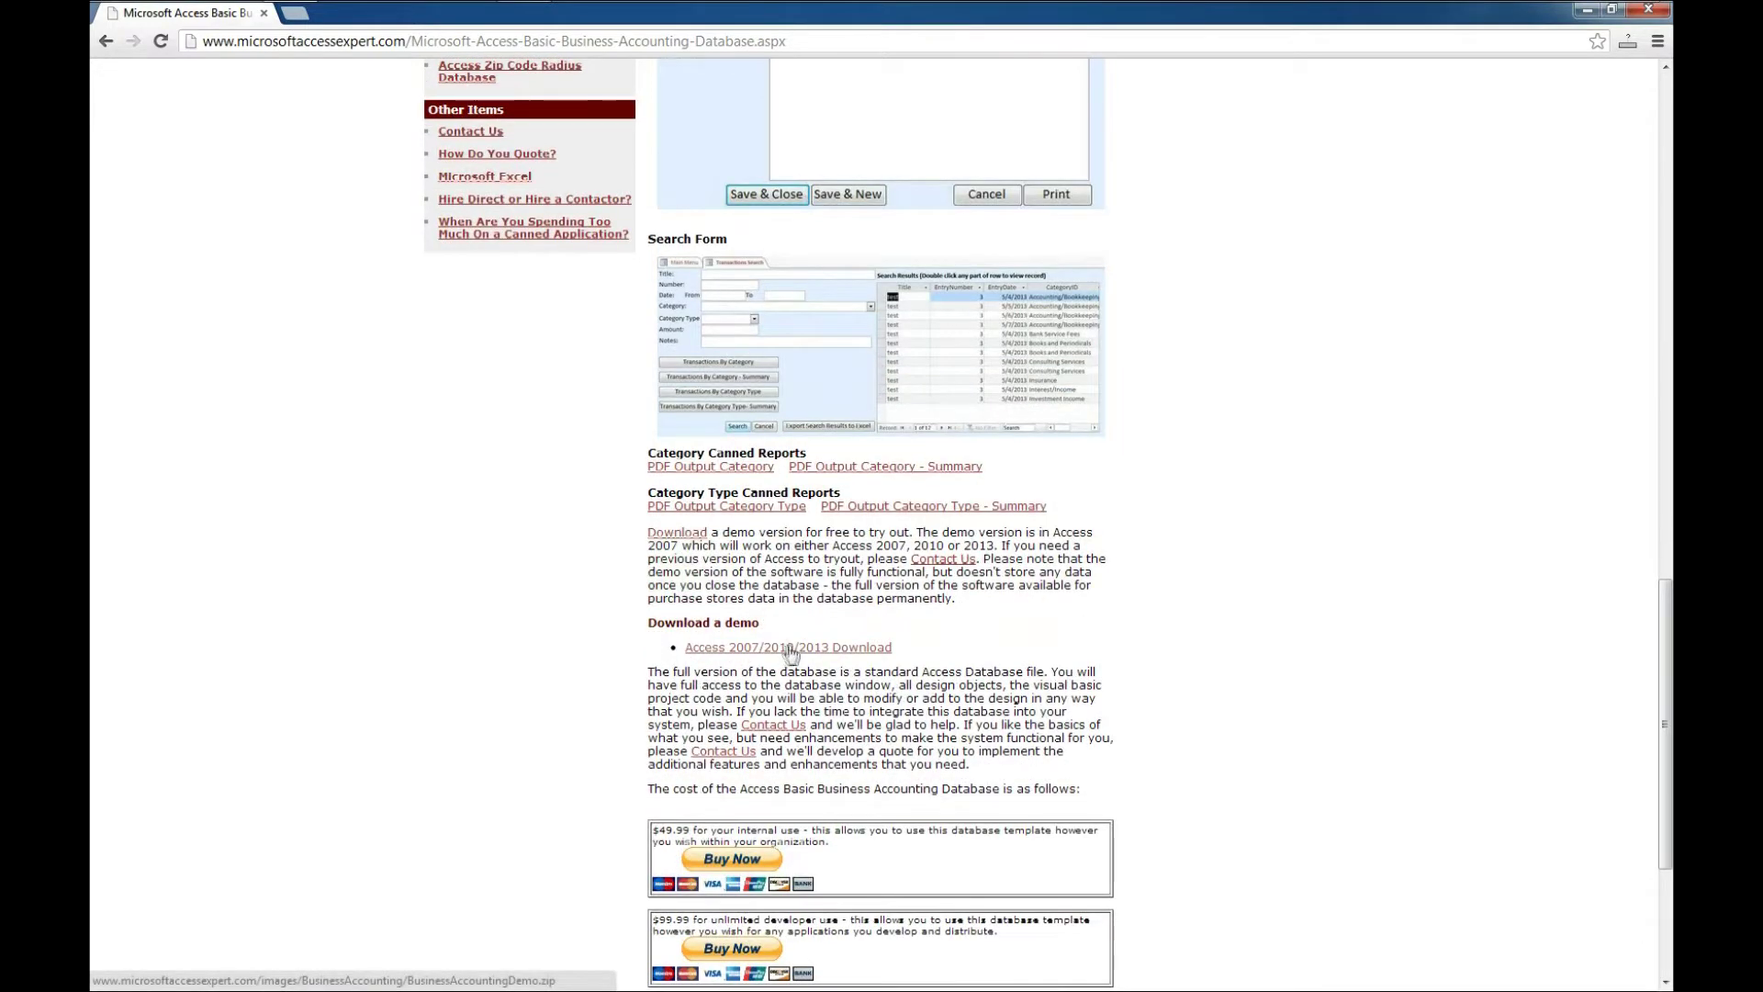
{"action": "scroll", "coordinate": [951, 625], "scroll_direction": "down", "scroll_amount": 1}
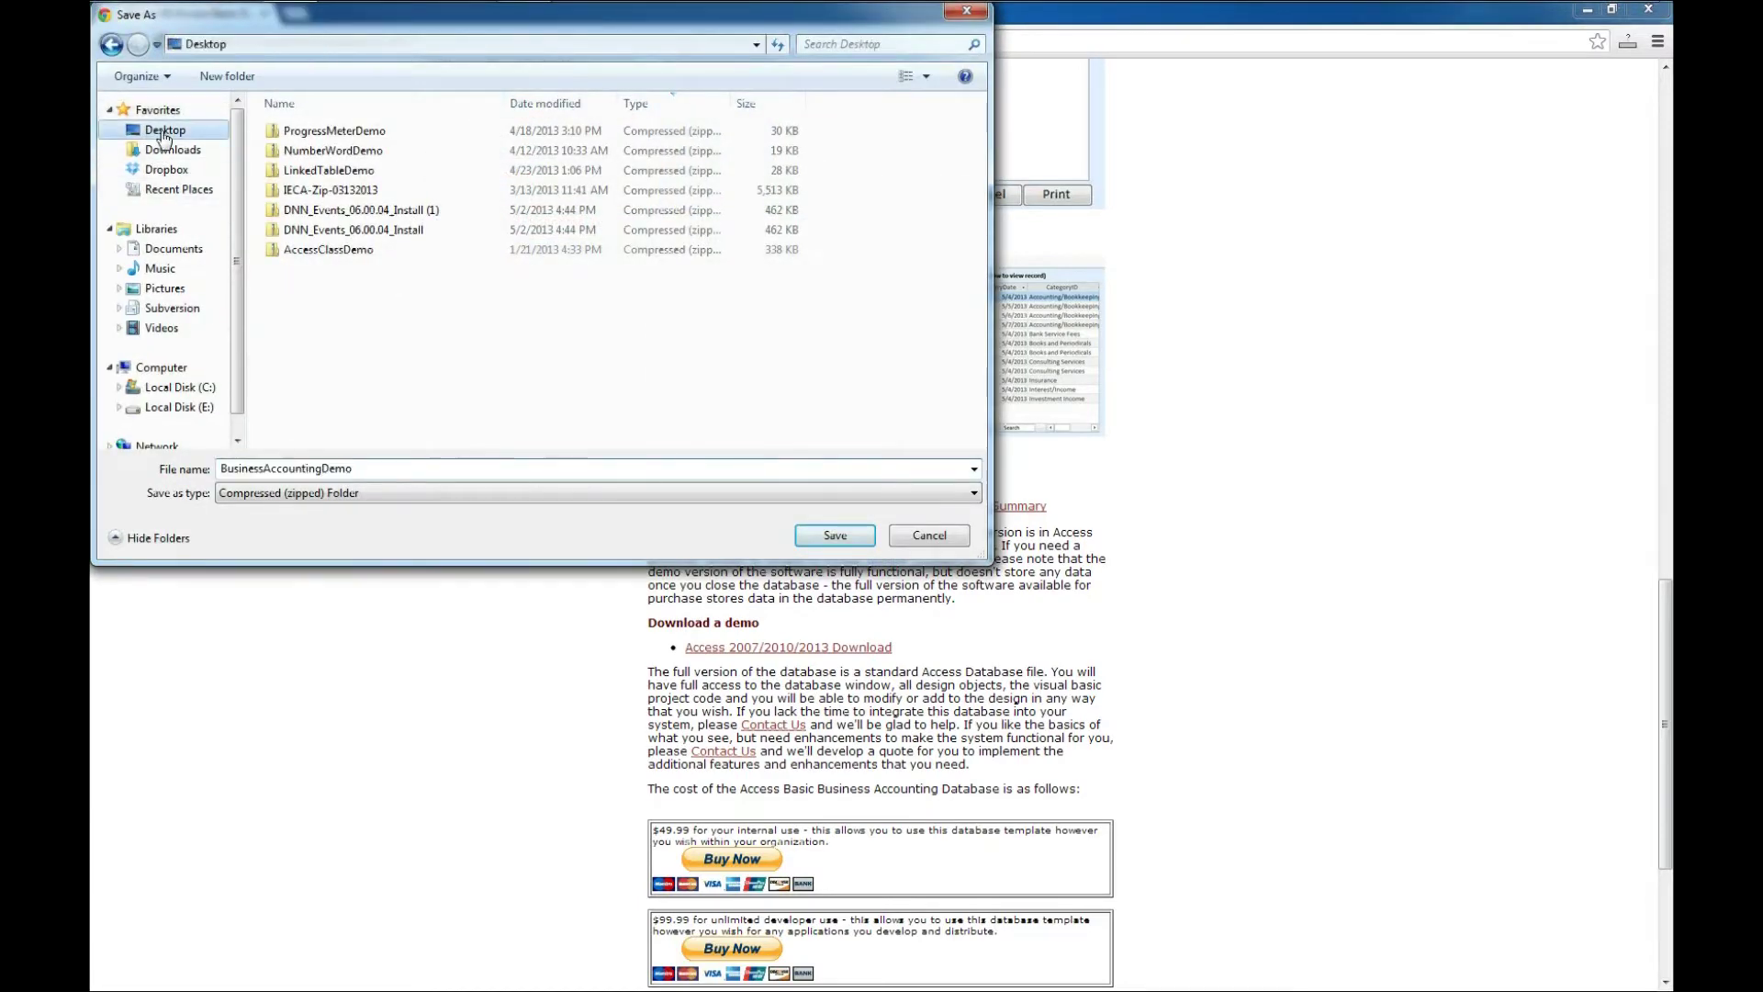
- Save the BusinessAccountingDemo zip to the Desktop, minimize Chrome and select the zip icon
{"action": "left_click", "coordinate": [834, 535]}
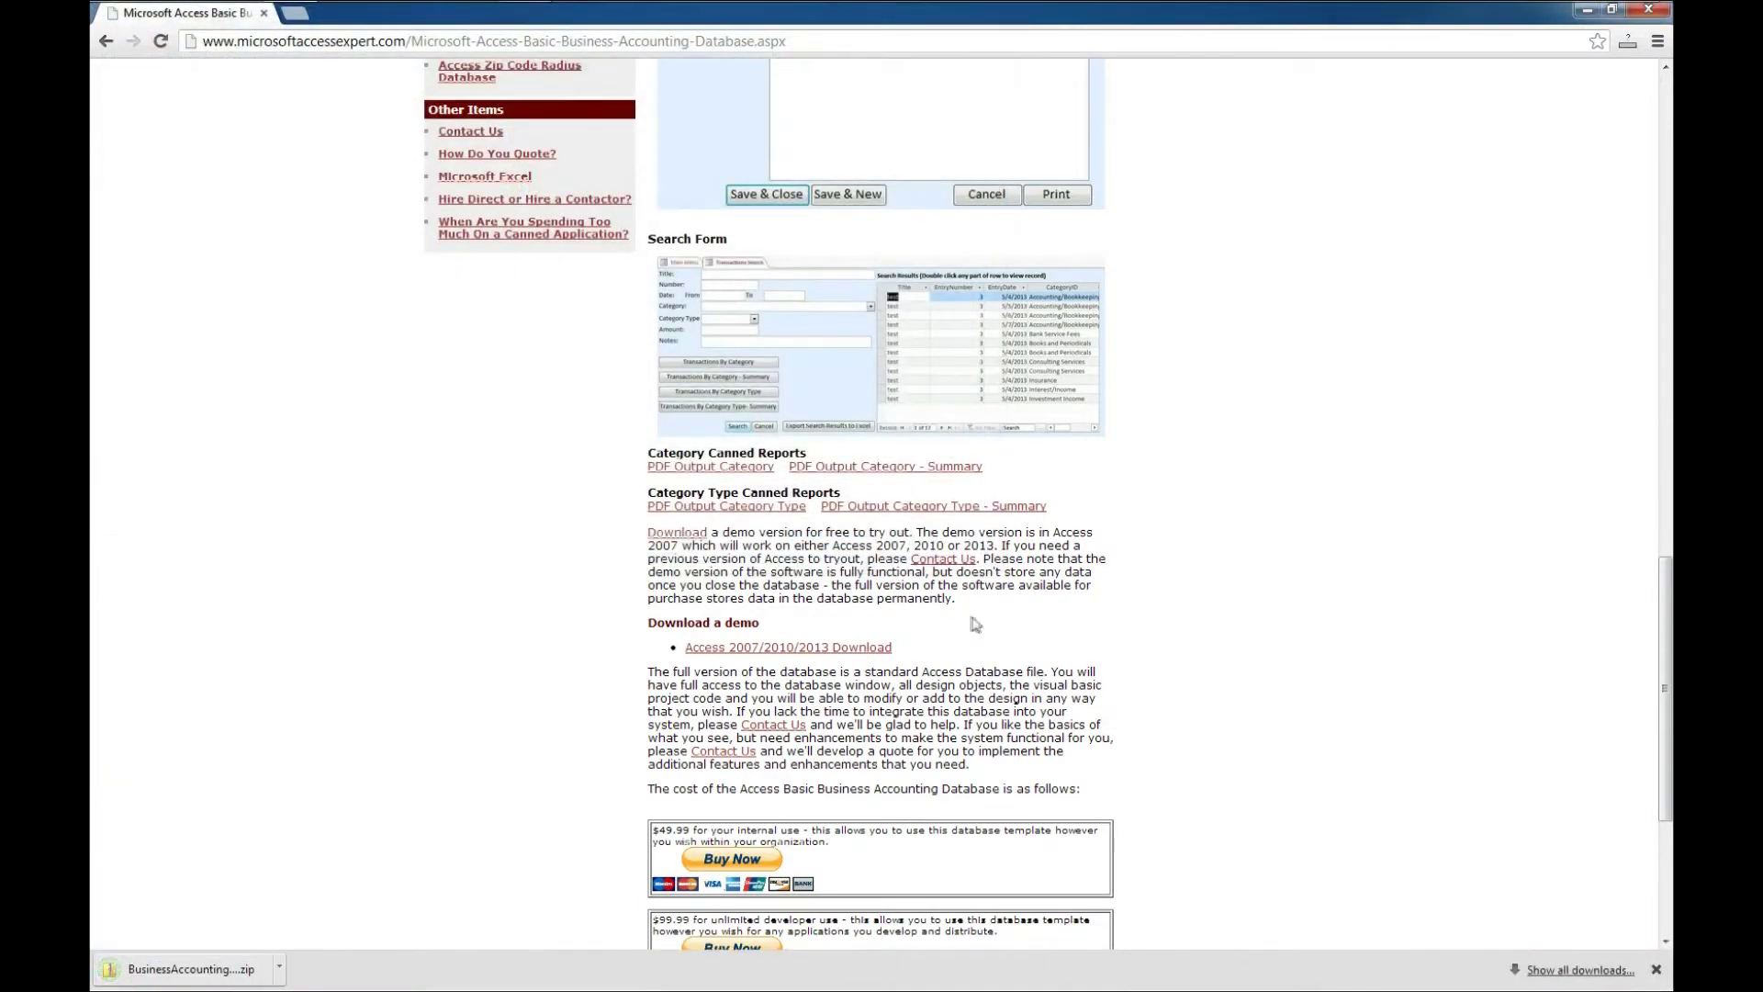
{"action": "left_click", "coordinate": [1650, 10]}
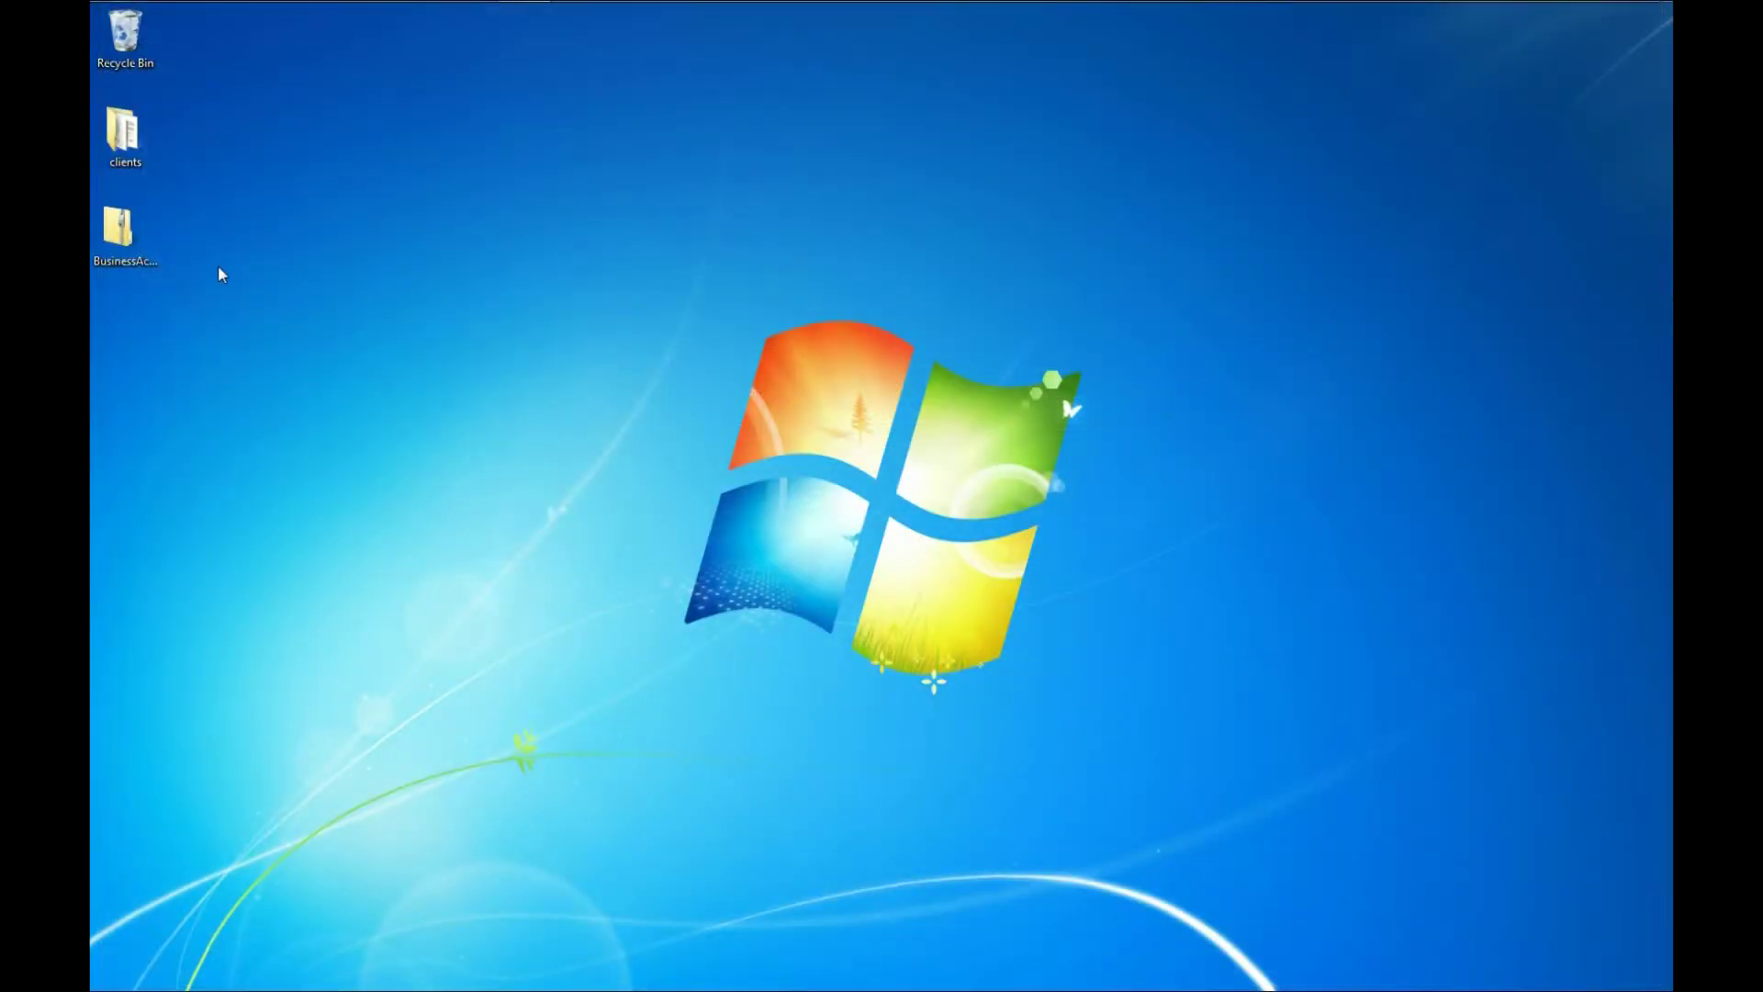
{"action": "left_click", "coordinate": [115, 229]}
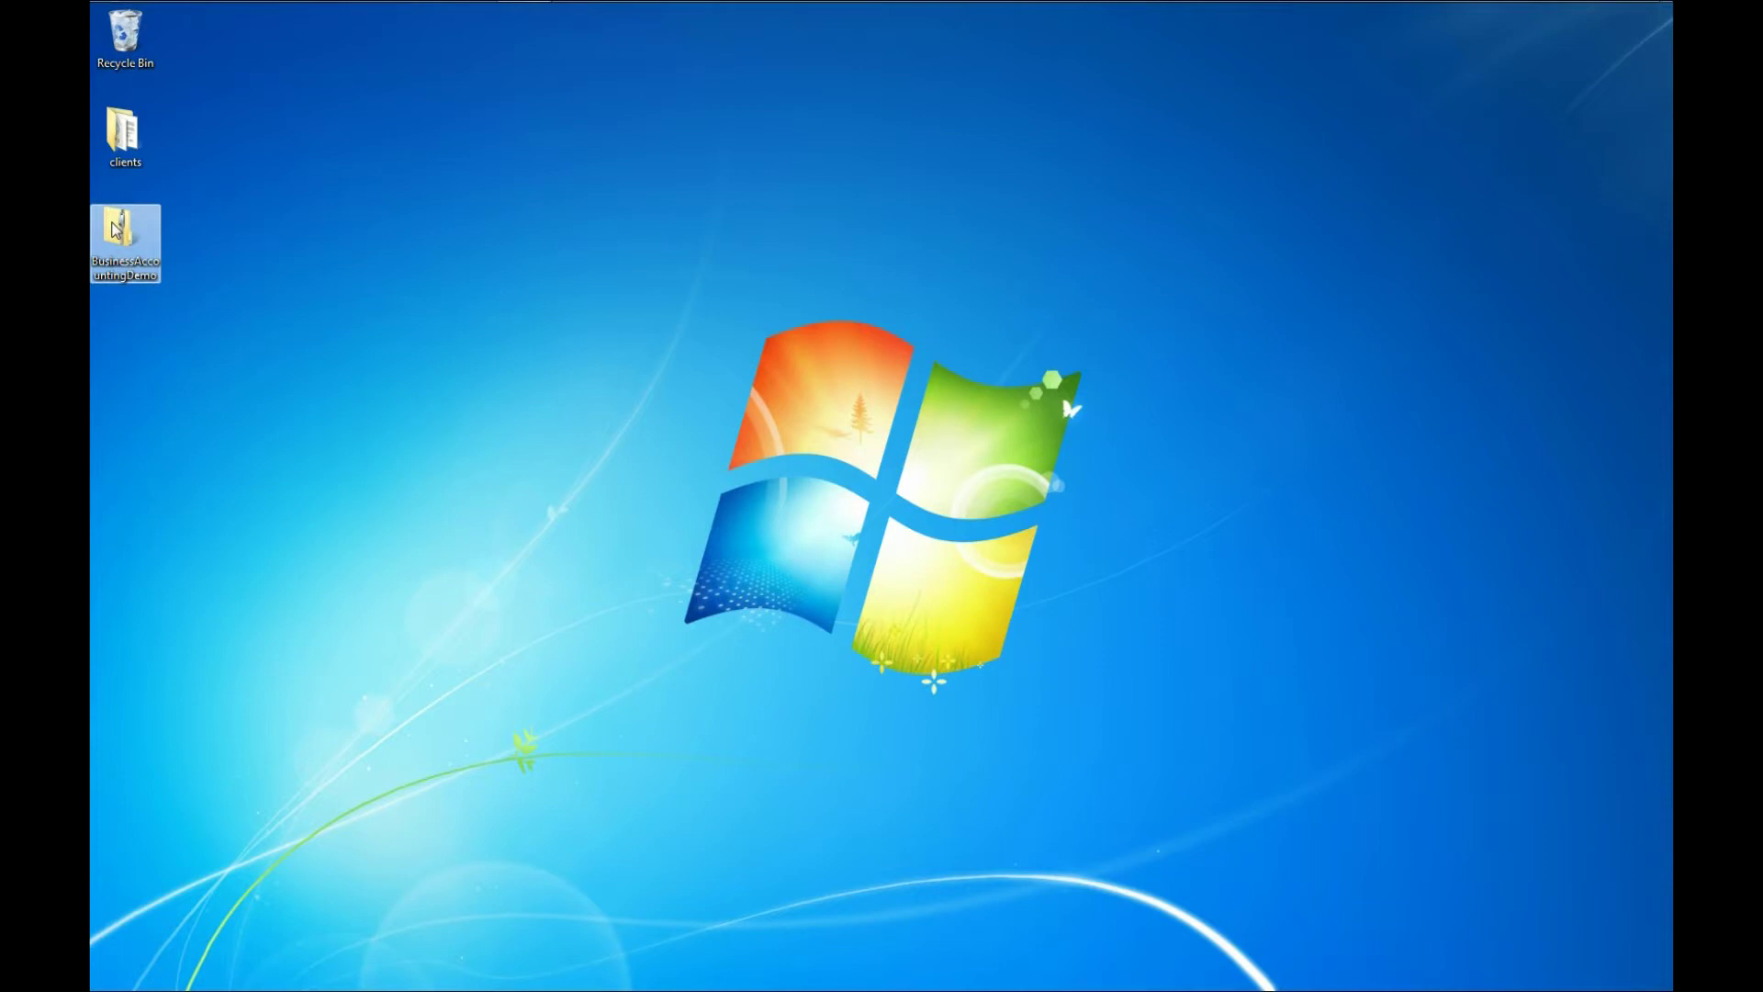
- Extract all files from the BusinessAccountingDemo zip and widen the list to show date, type and size
{"action": "right_click", "coordinate": [115, 230]}
{"action": "left_click", "coordinate": [197, 265]}
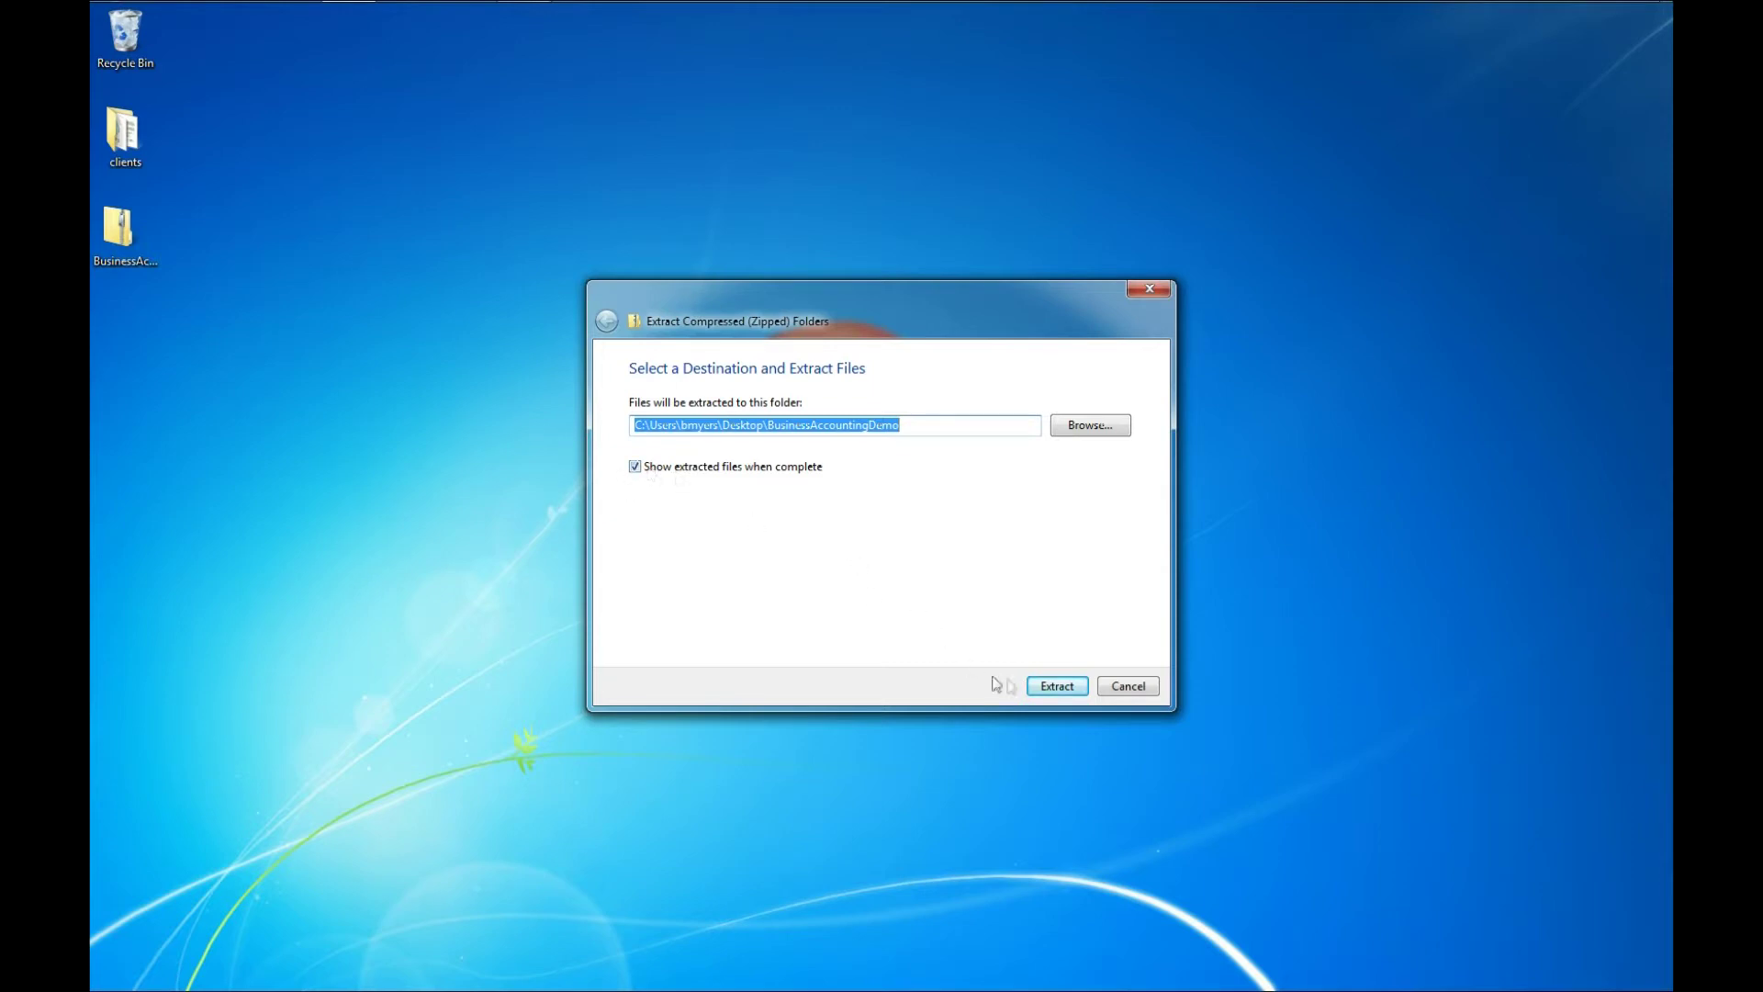
{"action": "left_click", "coordinate": [1062, 690]}
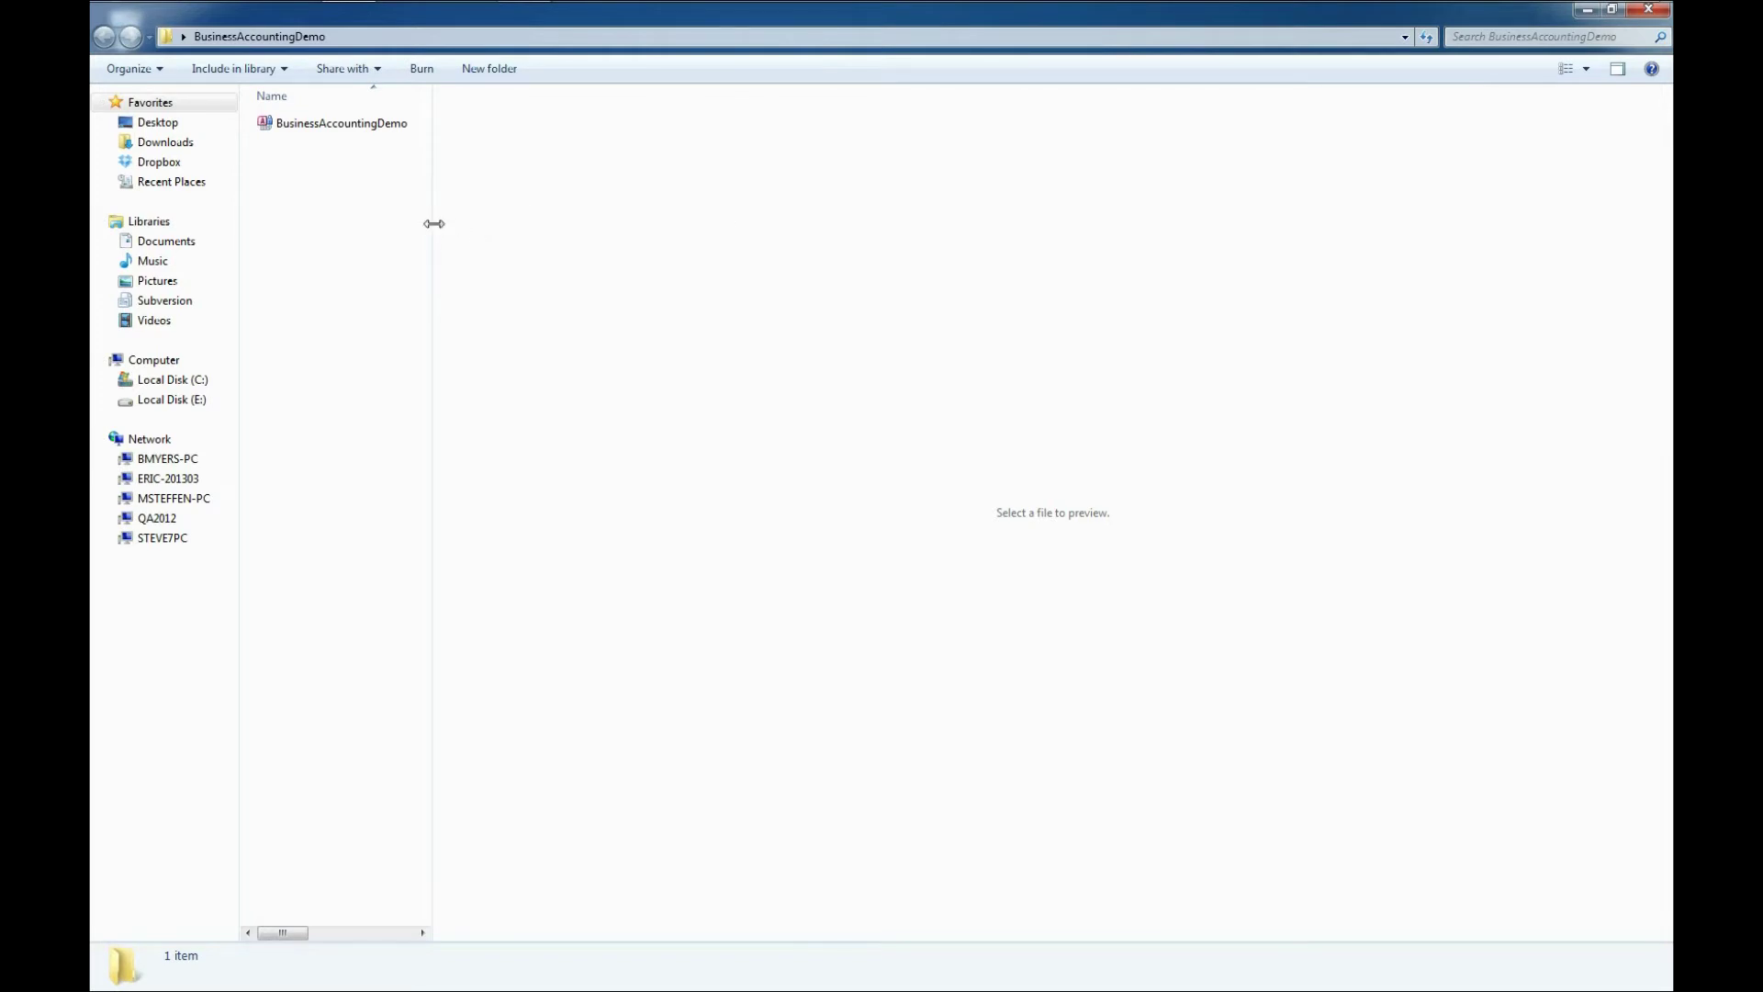
{"action": "left_click_drag", "start_coordinate": [427, 220], "coordinate": [1053, 213]}
- Open BusinessAccountingDemo.accdb past the security notice and move the Demo notice to the right
{"action": "double_click", "coordinate": [275, 125]}
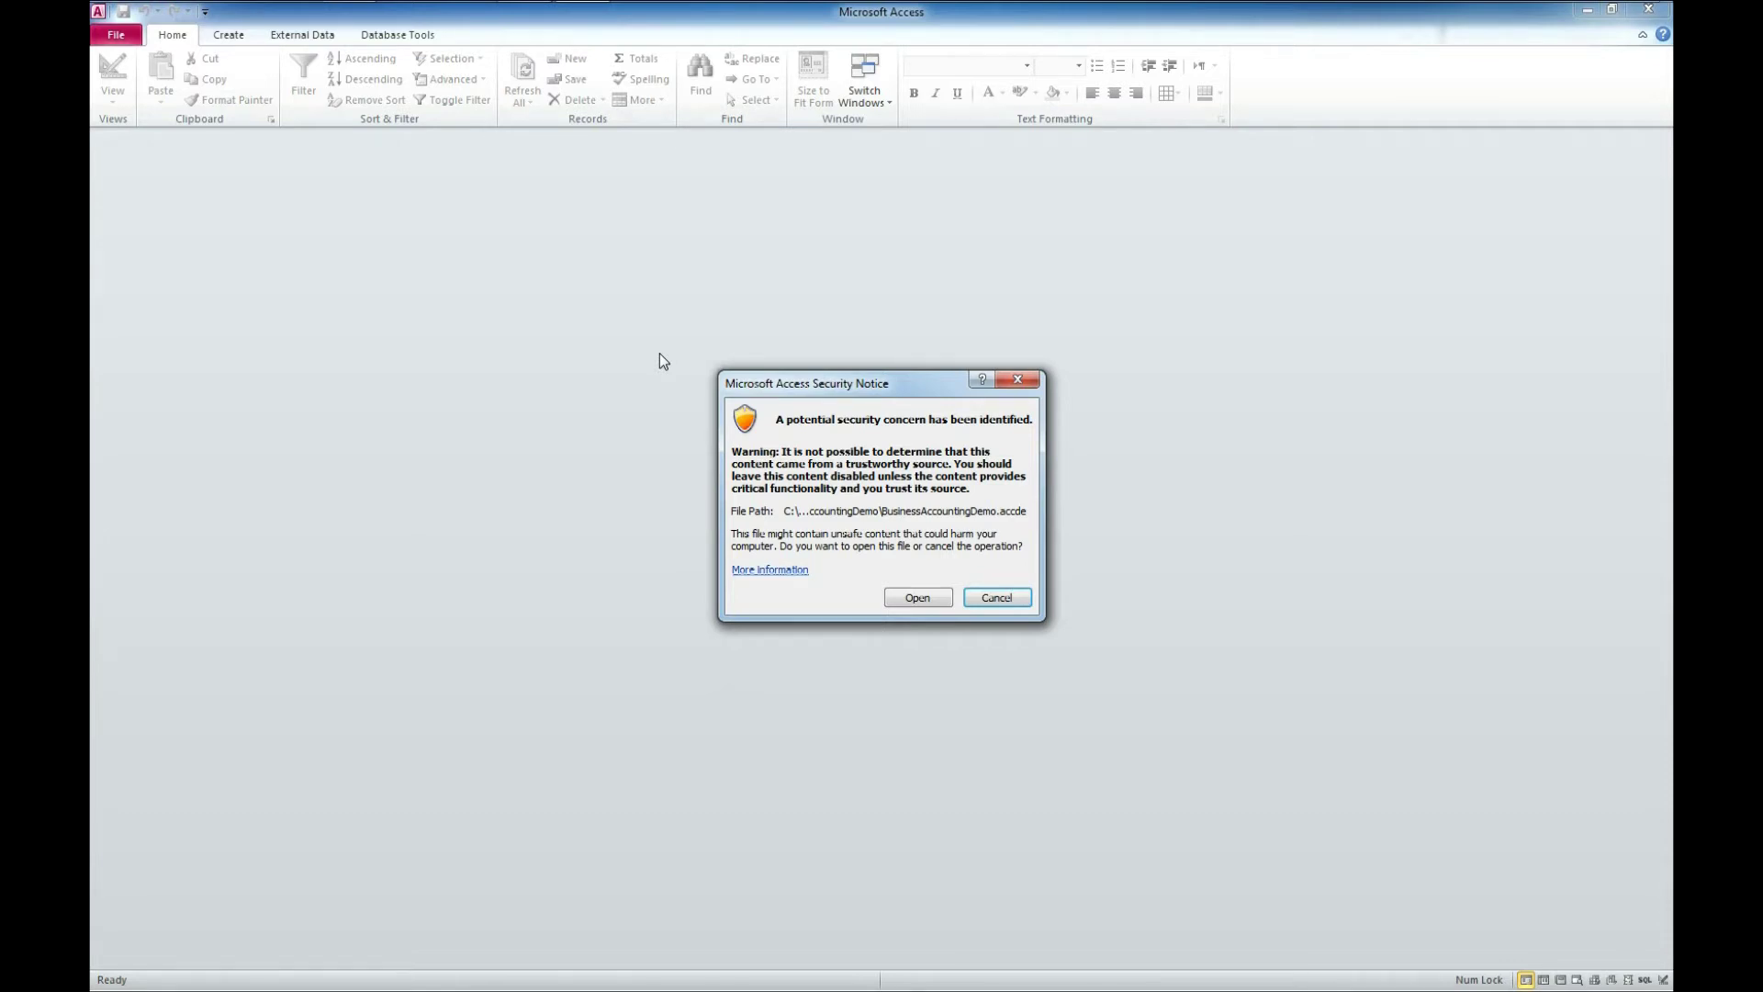
{"action": "left_click", "coordinate": [906, 595]}
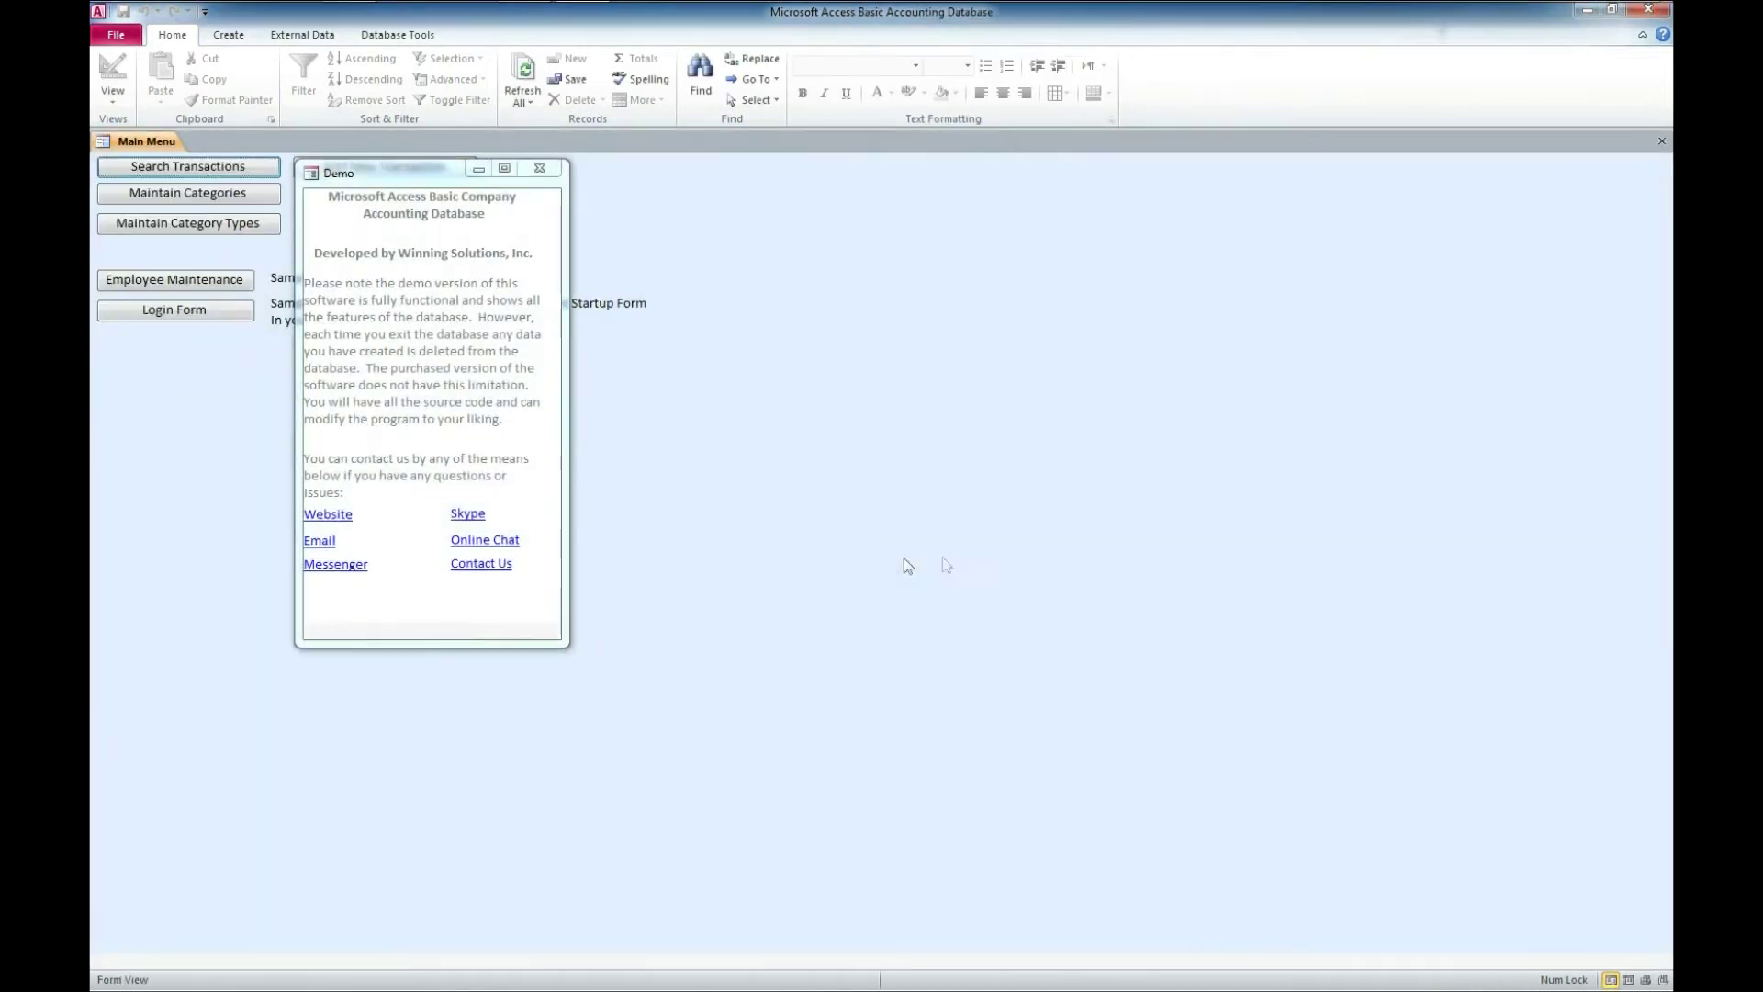
{"action": "left_click_drag", "start_coordinate": [398, 177], "coordinate": [835, 250]}
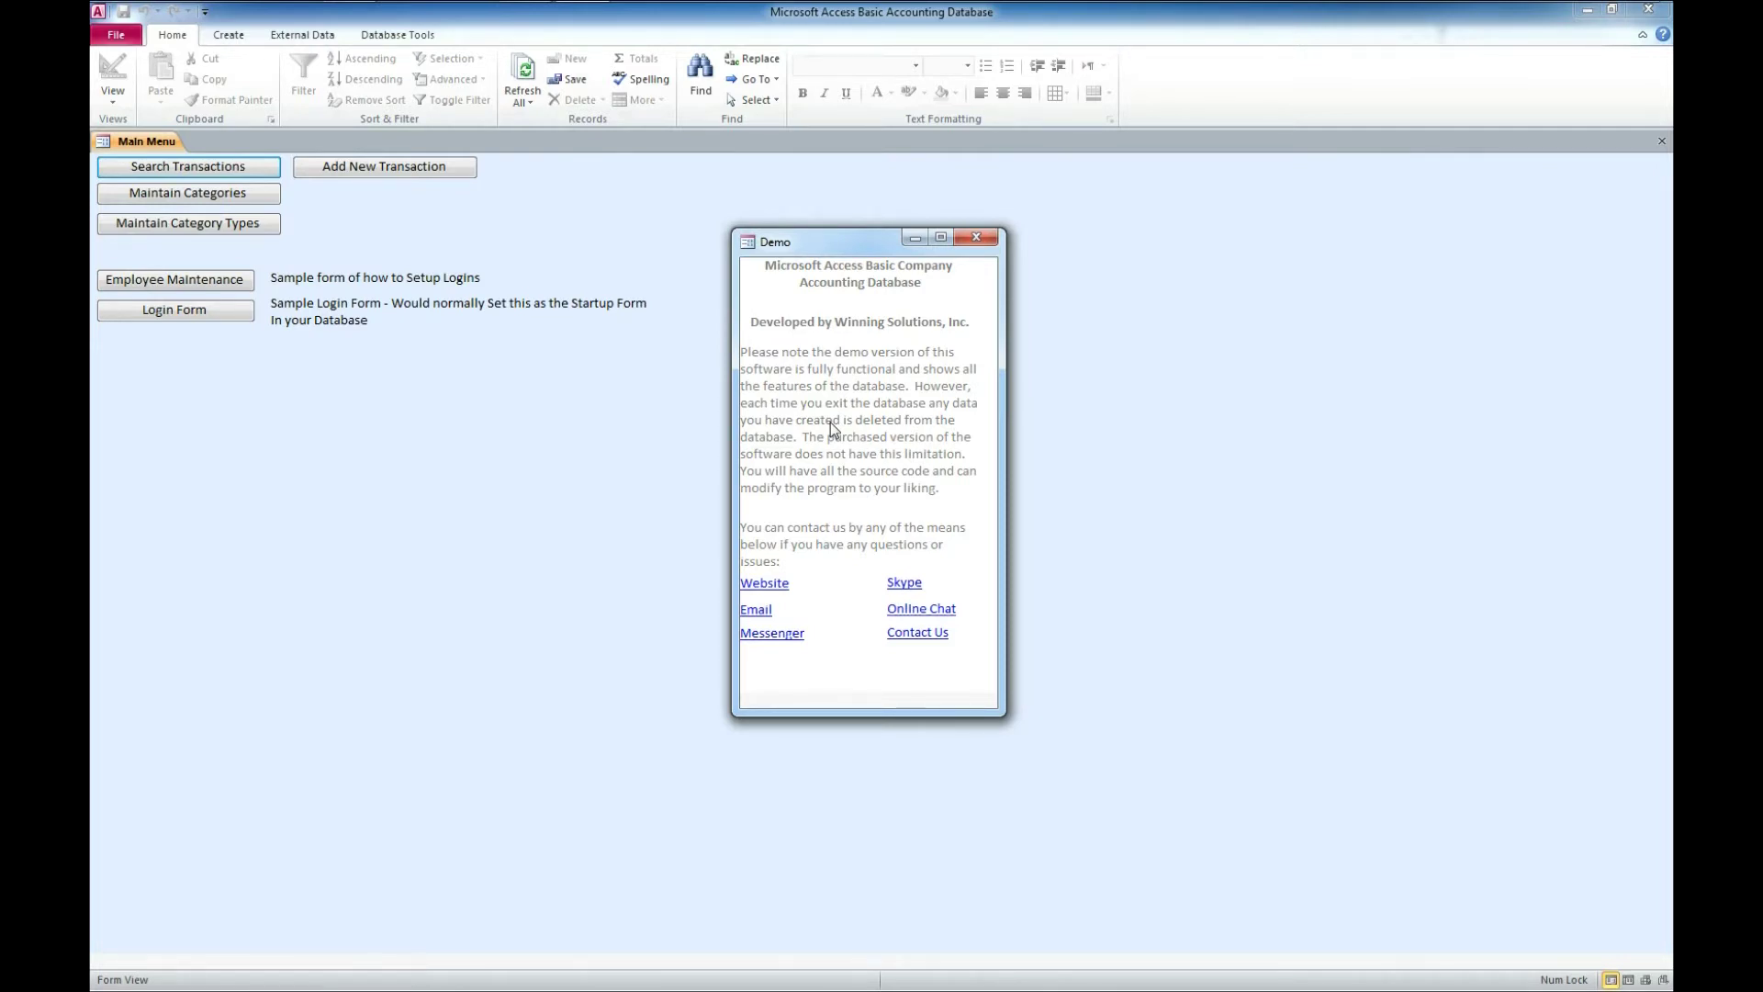
- Close the Demo notice and bring up the Employee Maintenance list
{"action": "left_click", "coordinate": [977, 237]}
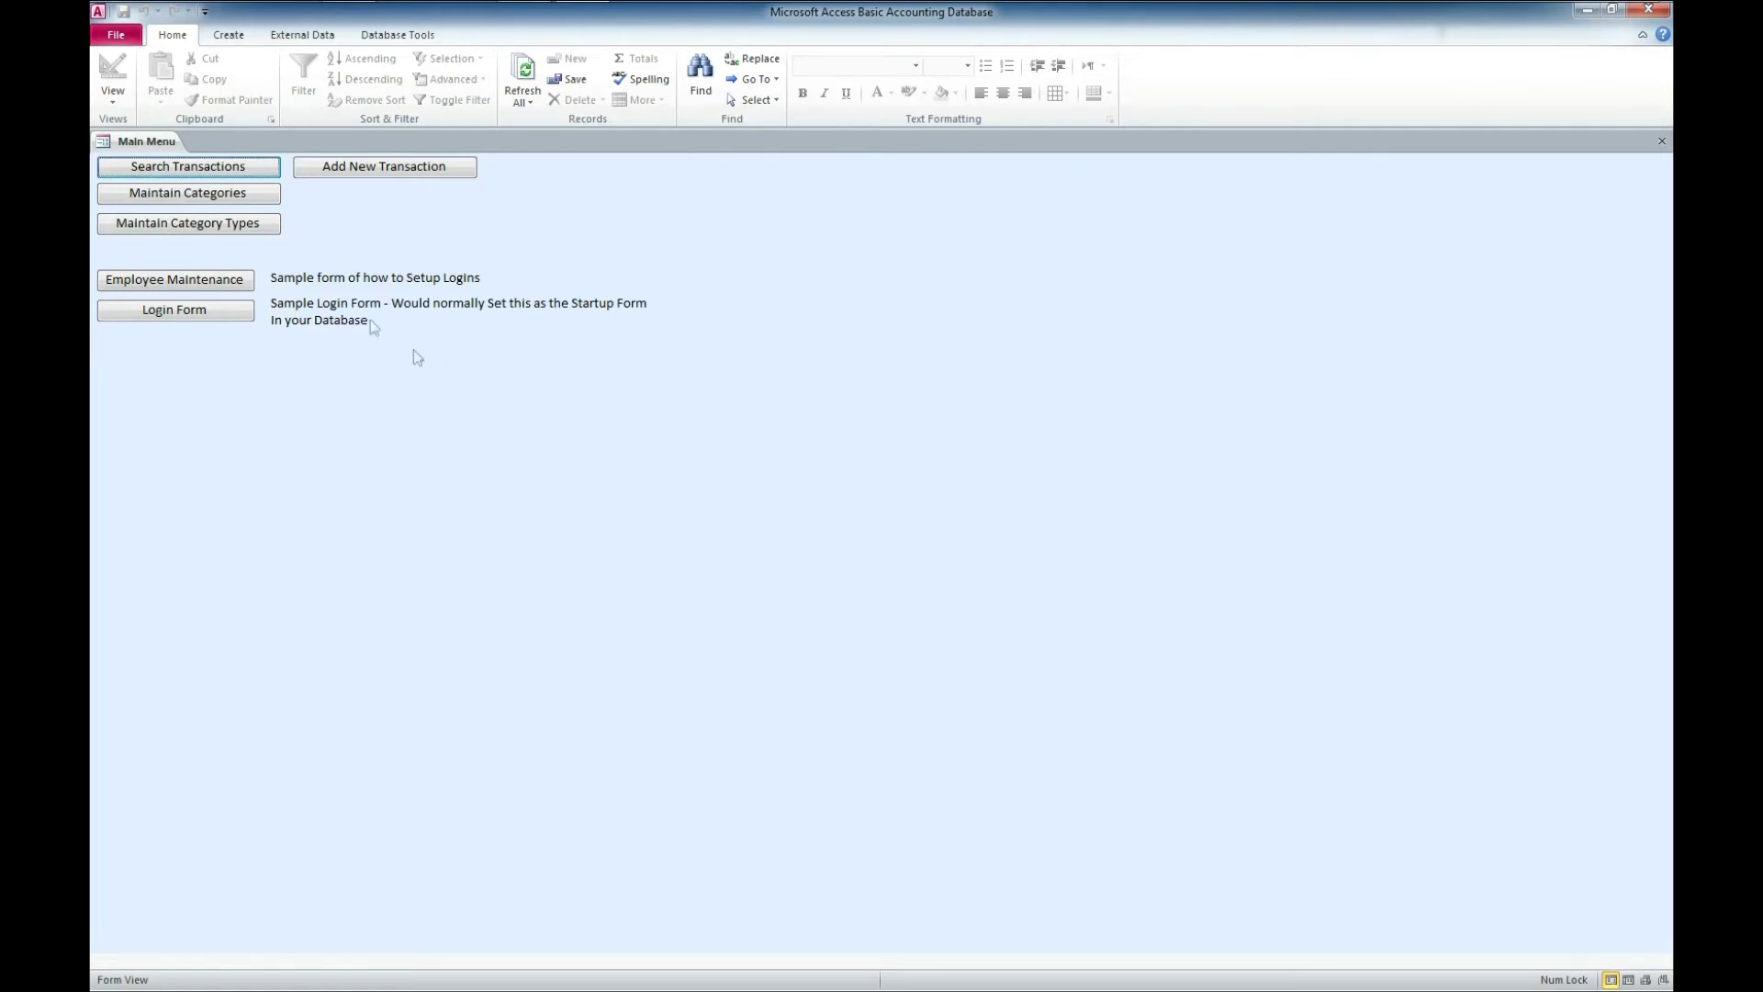
{"action": "left_click", "coordinate": [195, 281]}
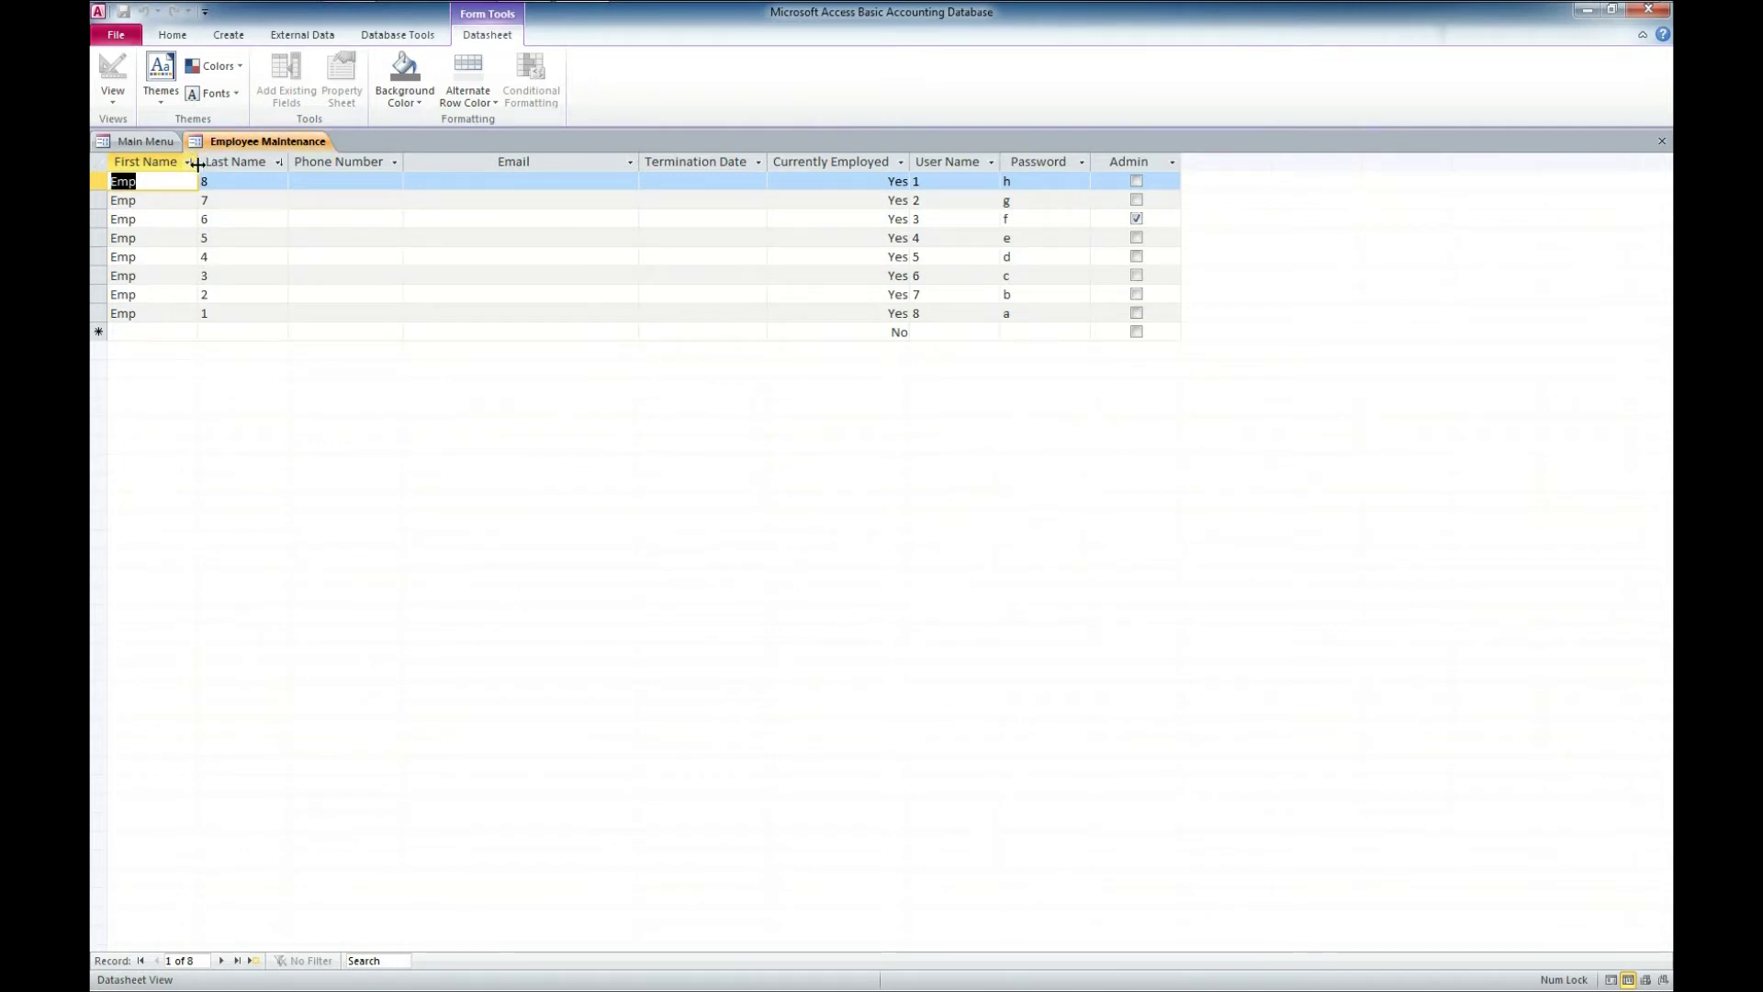
- Widen the First Name column and add a new employee's first name, last name and phone number
{"action": "left_click_drag", "start_coordinate": [198, 162], "coordinate": [244, 161]}
{"action": "left_click", "coordinate": [152, 335]}
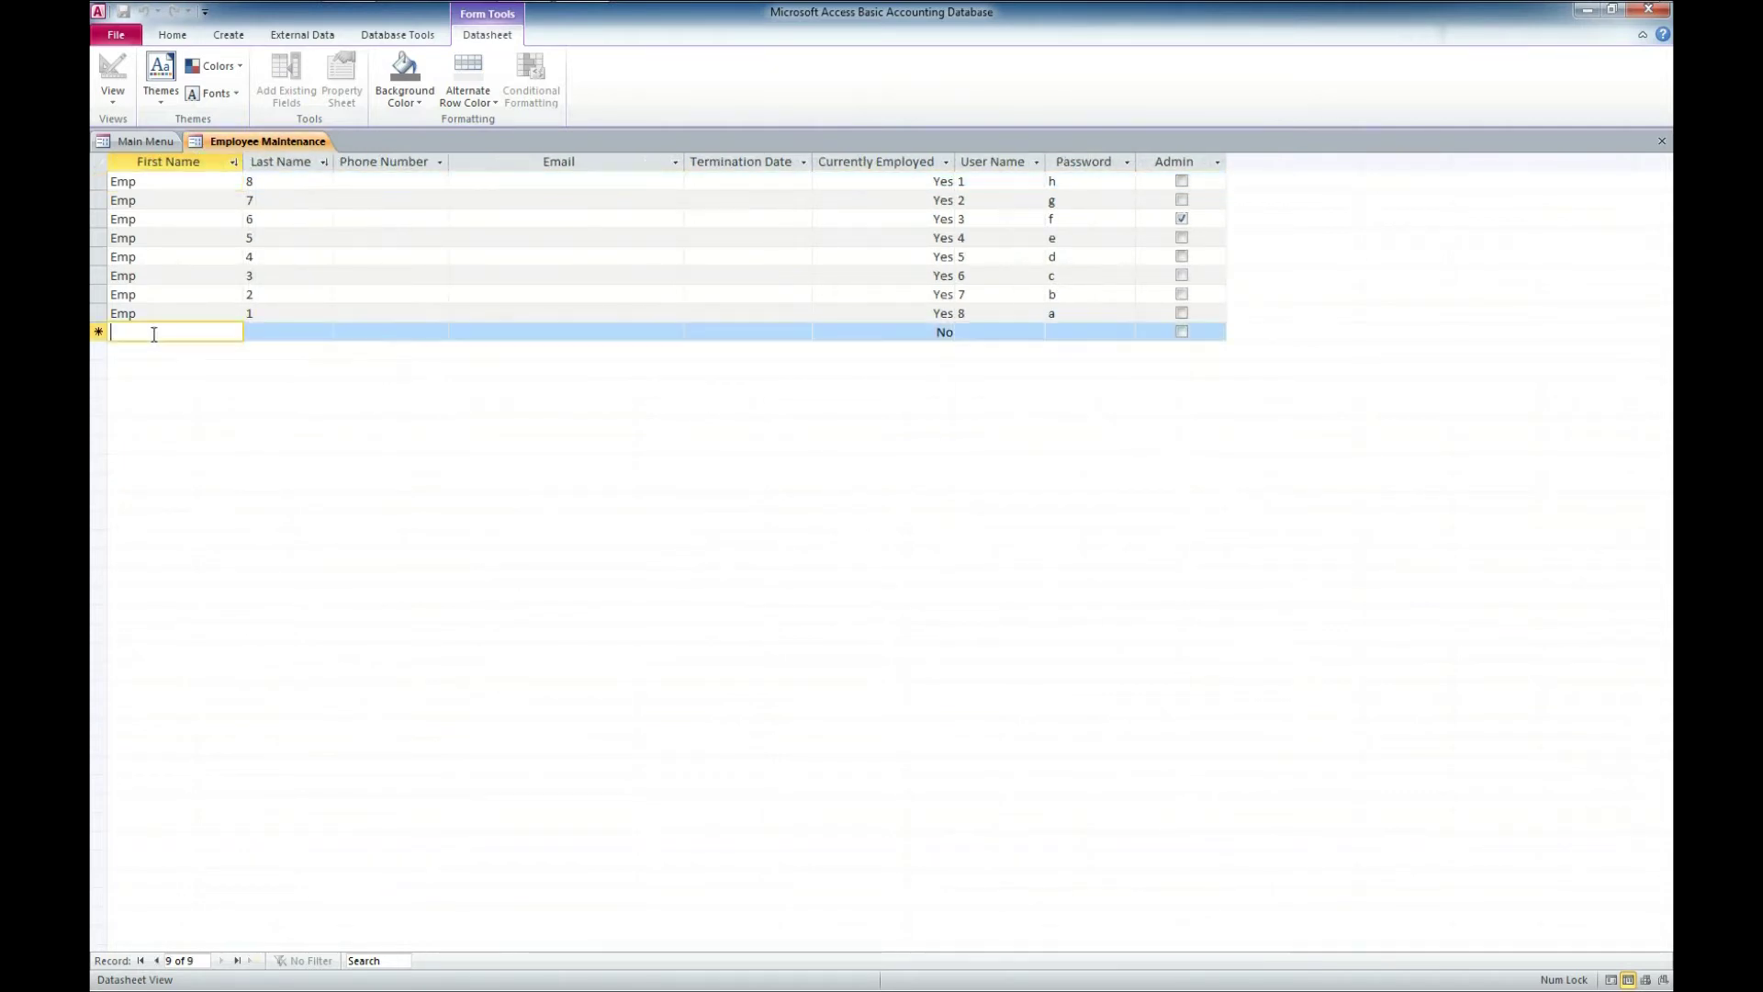
{"action": "type", "text": "Bryan"}
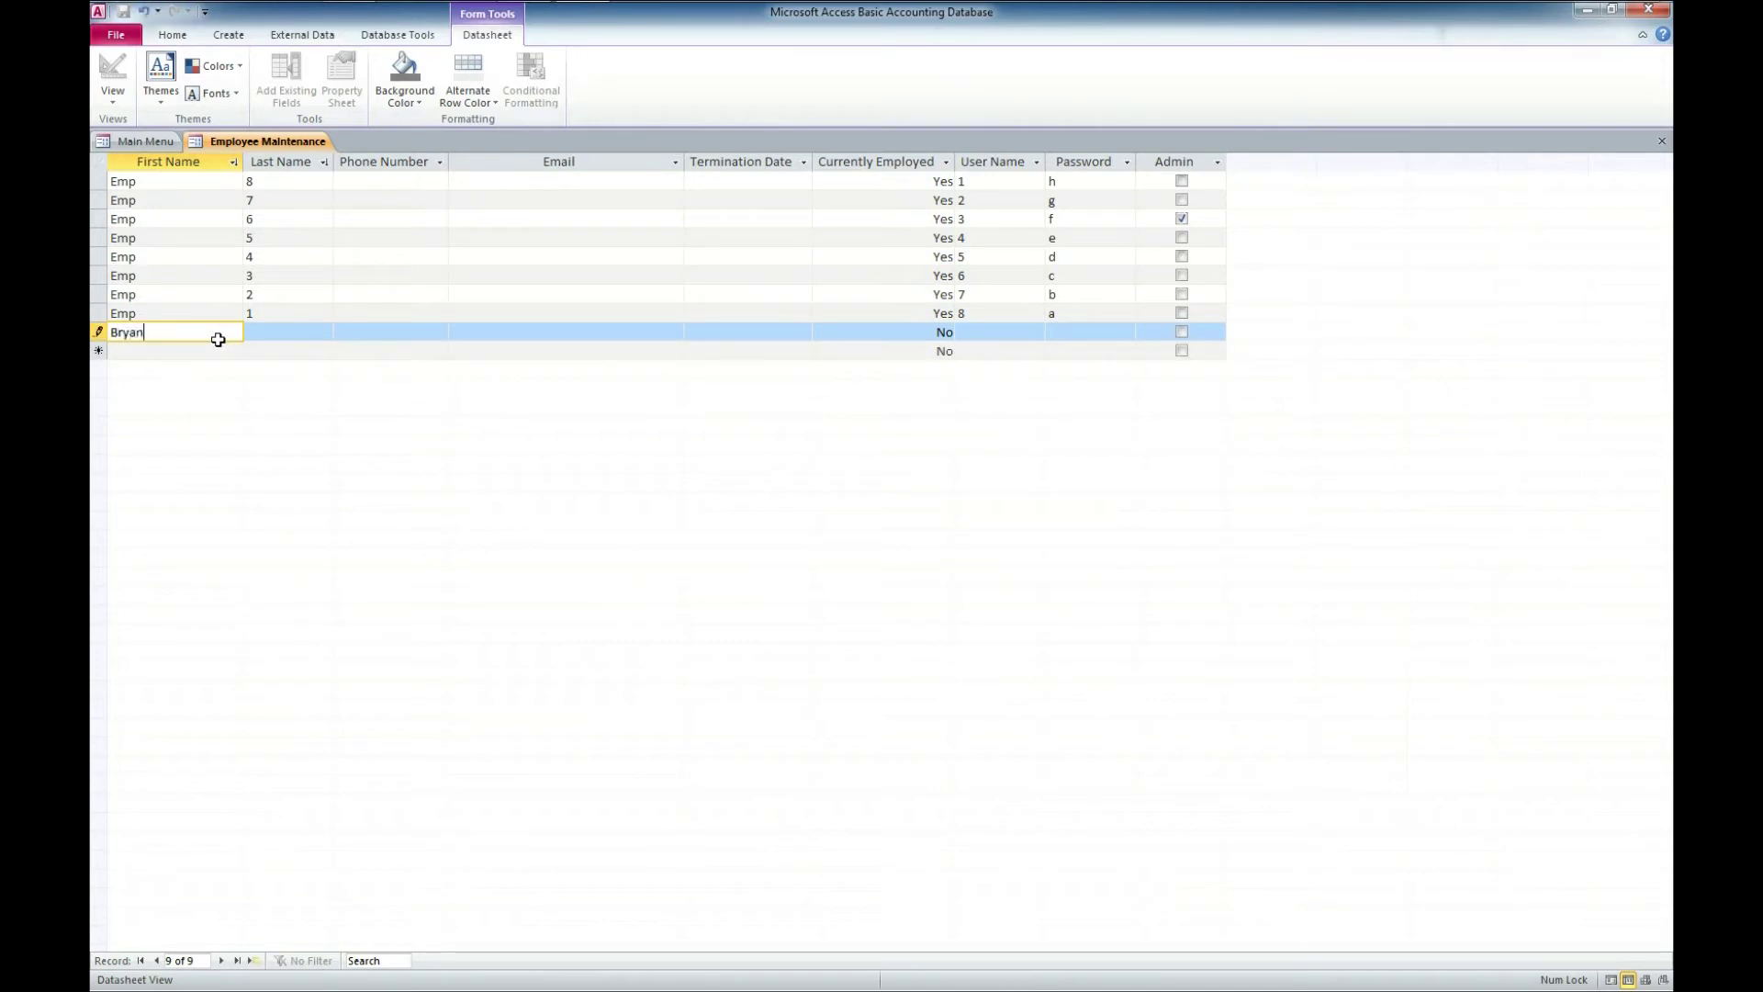
{"action": "key", "text": "Tab"}
{"action": "type", "text": "M"}
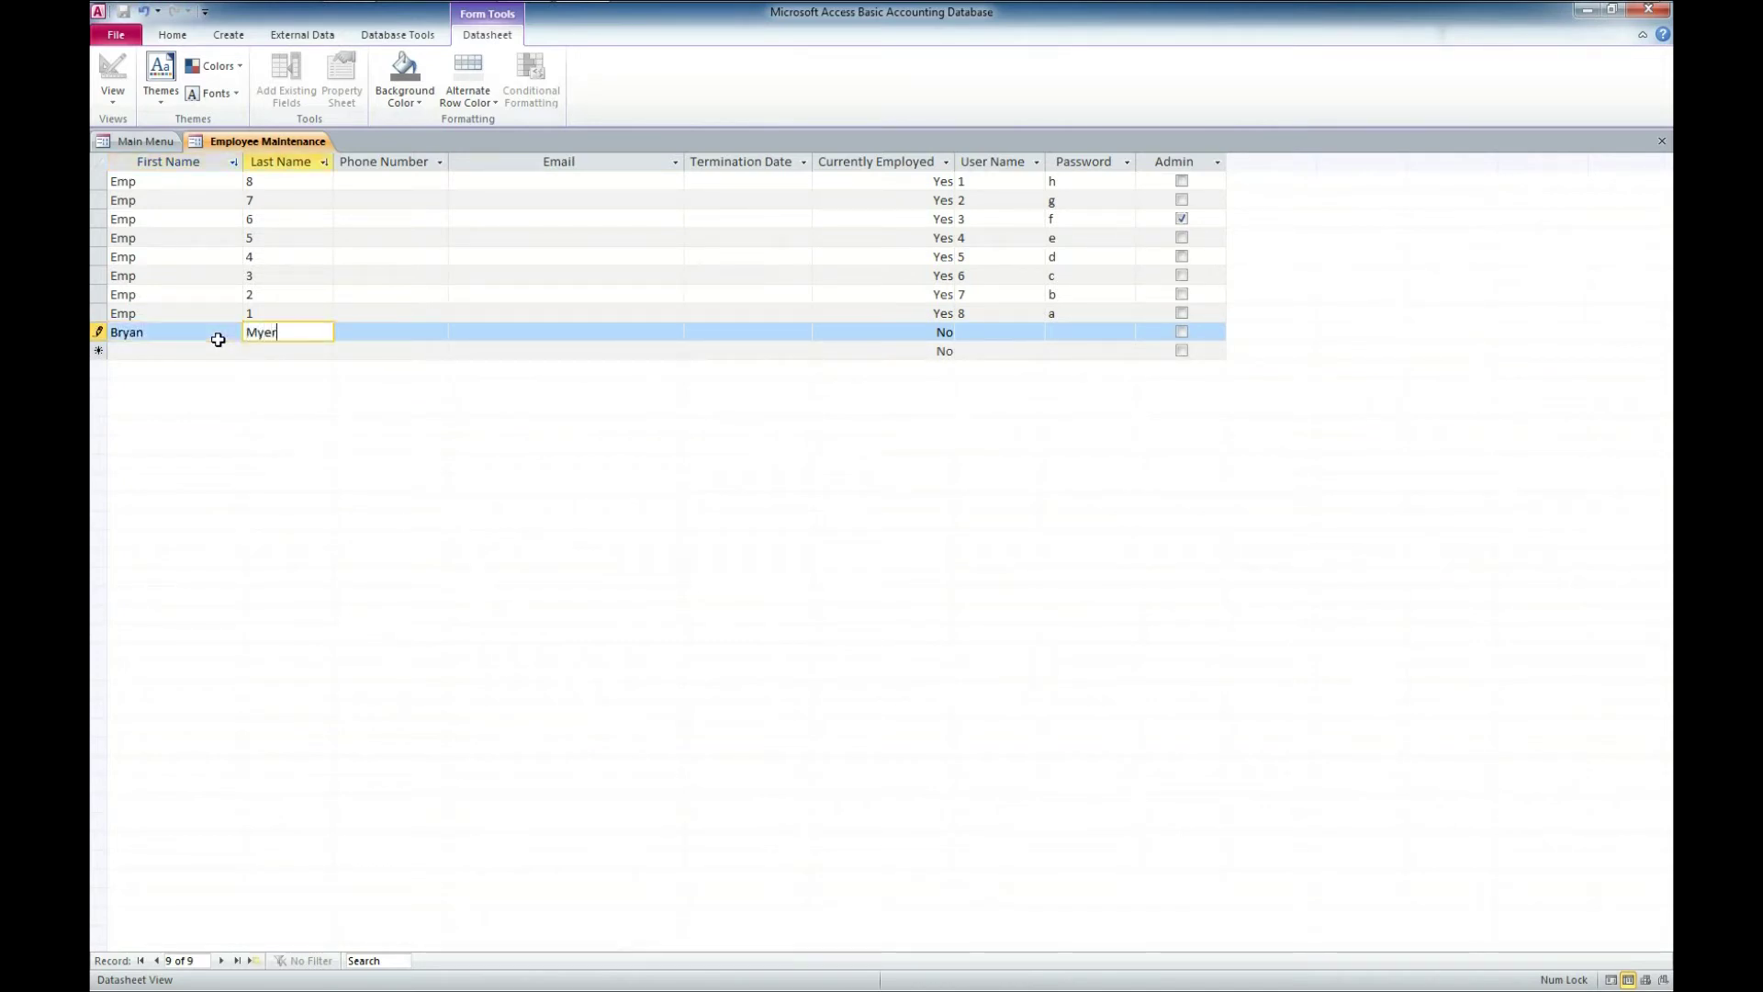
{"action": "type", "text": "s"}
{"action": "key", "text": "Tab"}
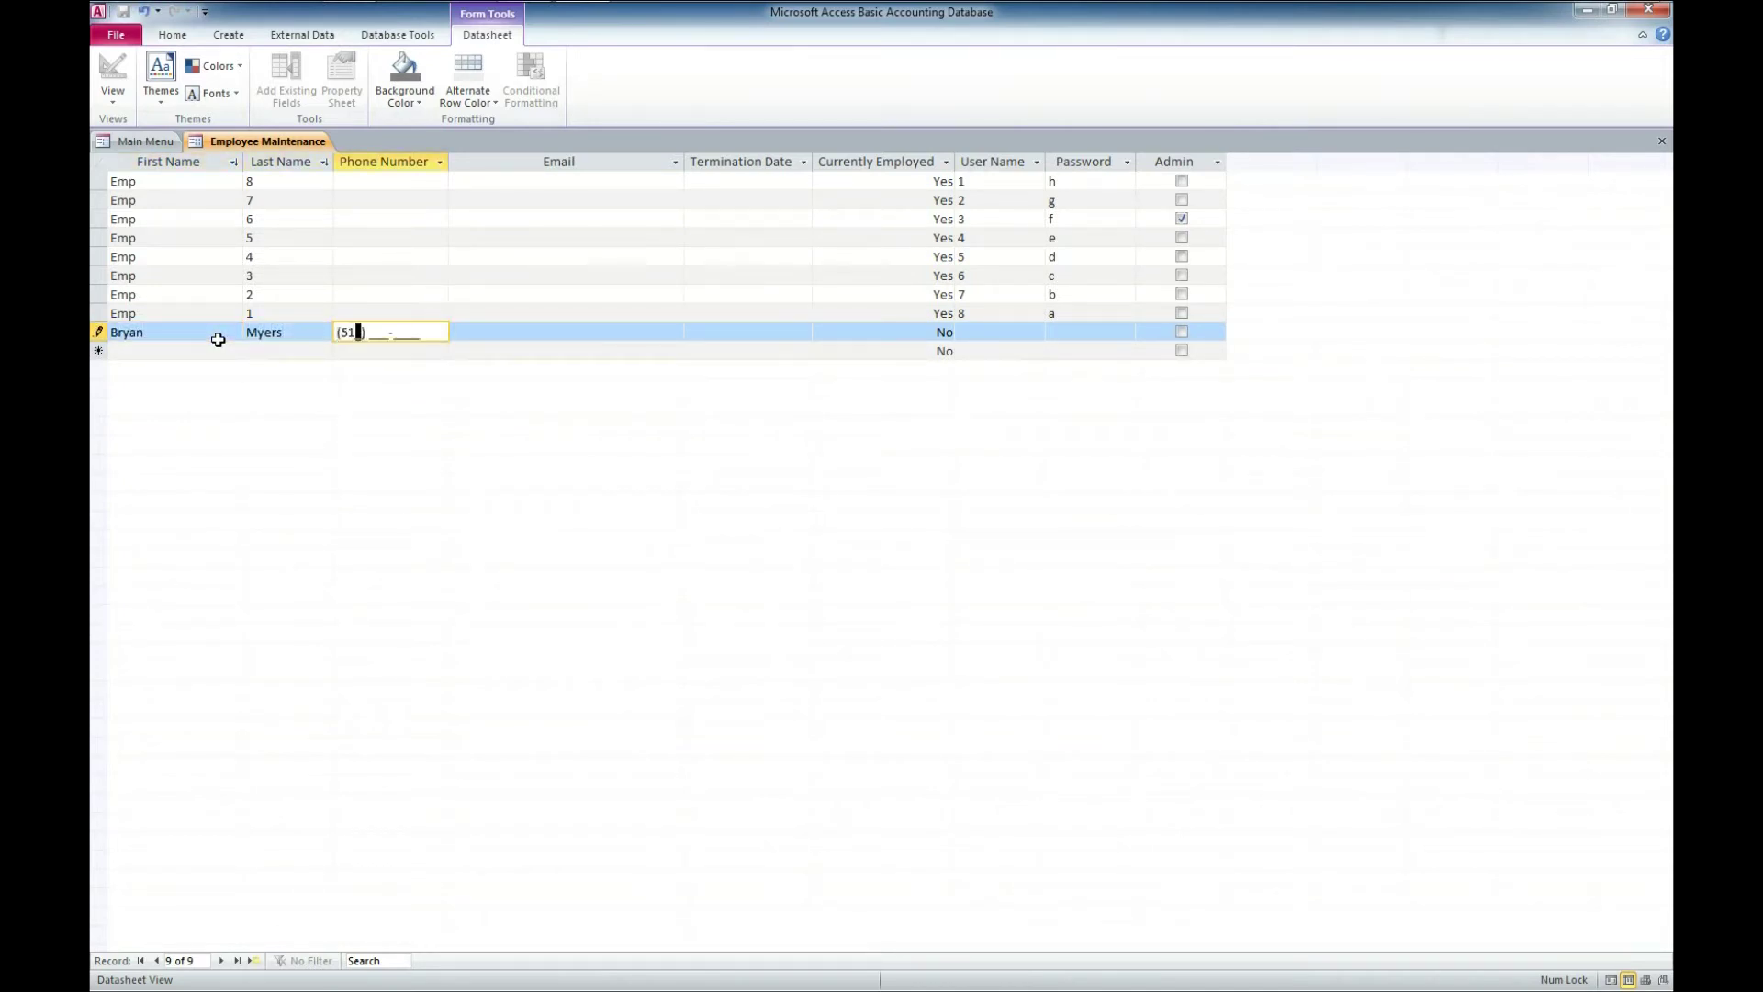
{"action": "key", "text": "Tab"}
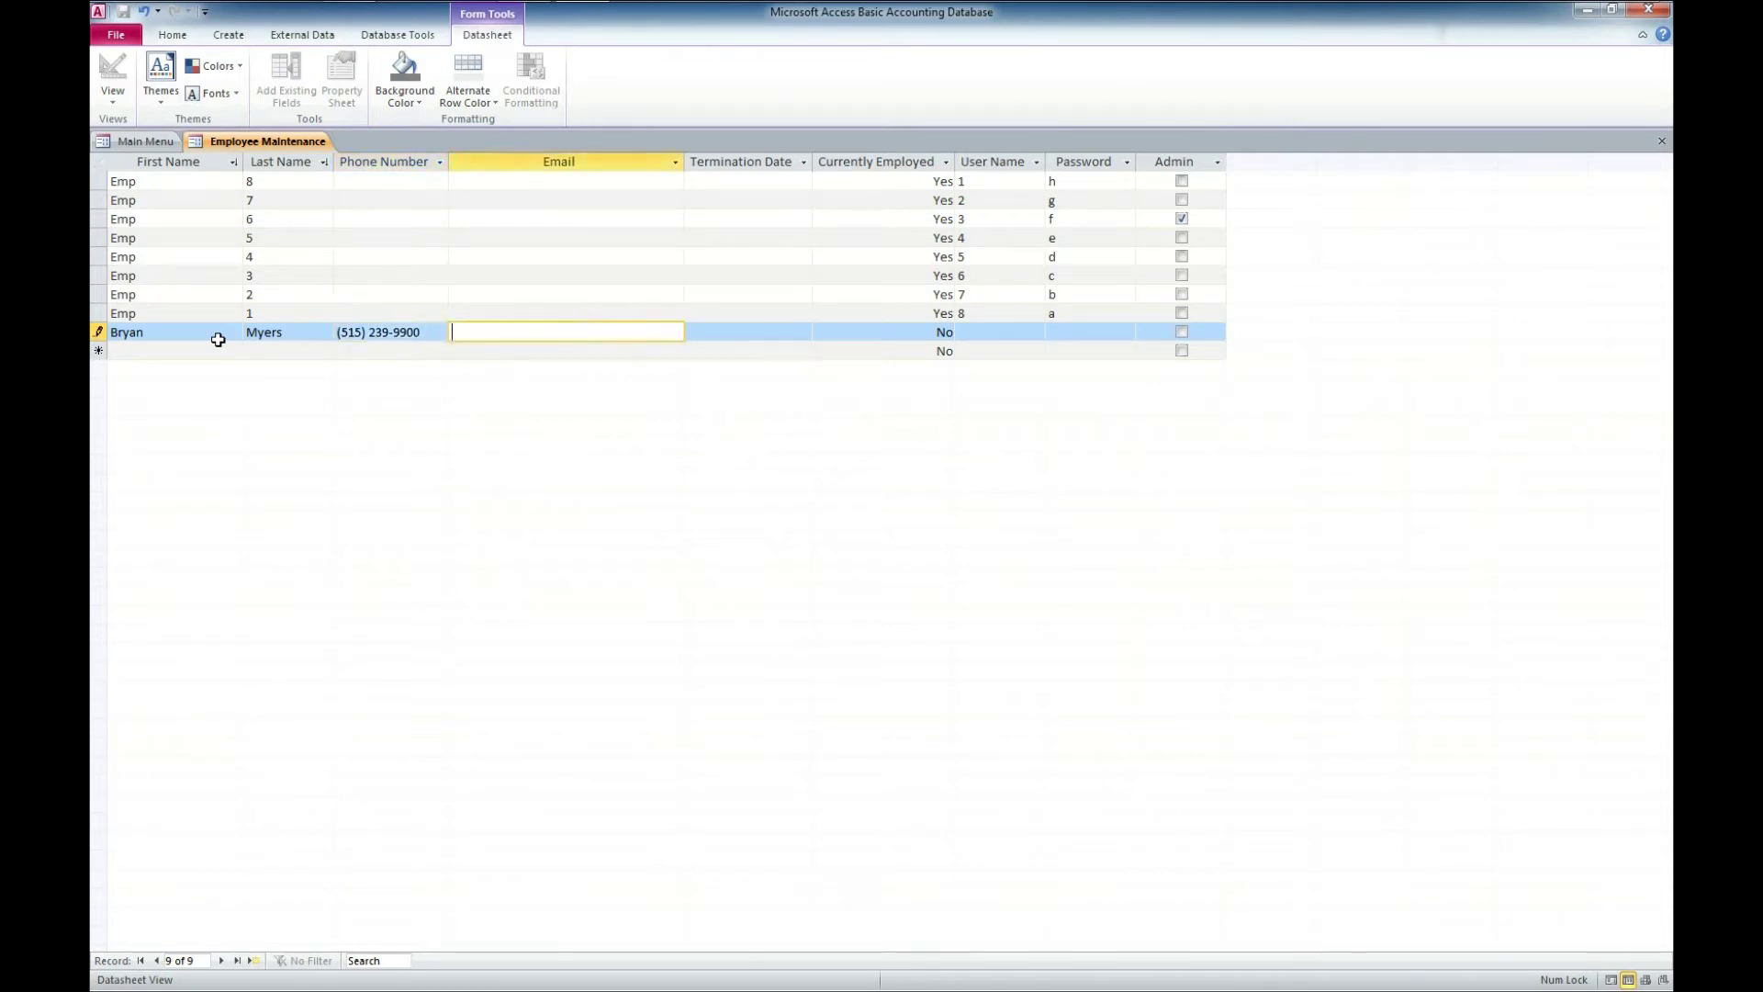
- Enter the new employee's e-mail address, leave termination date blank, and set status to currently employed
{"action": "key", "text": "Tab"}
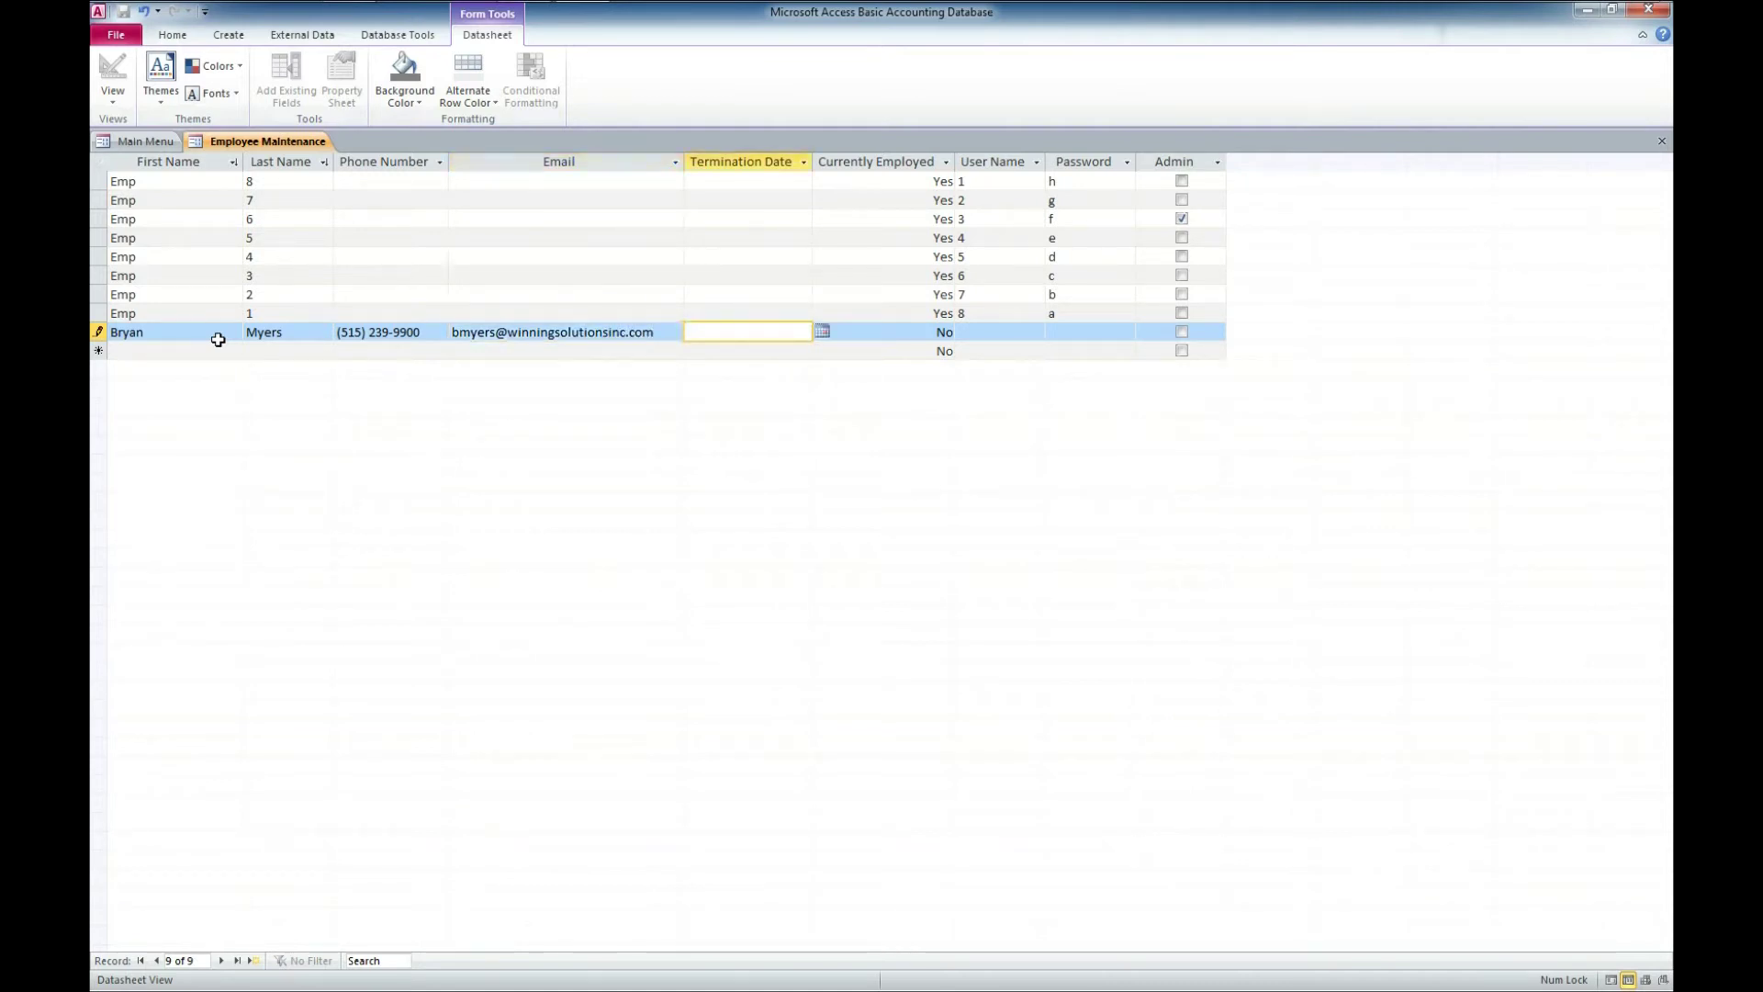
{"action": "key", "text": "Tab"}
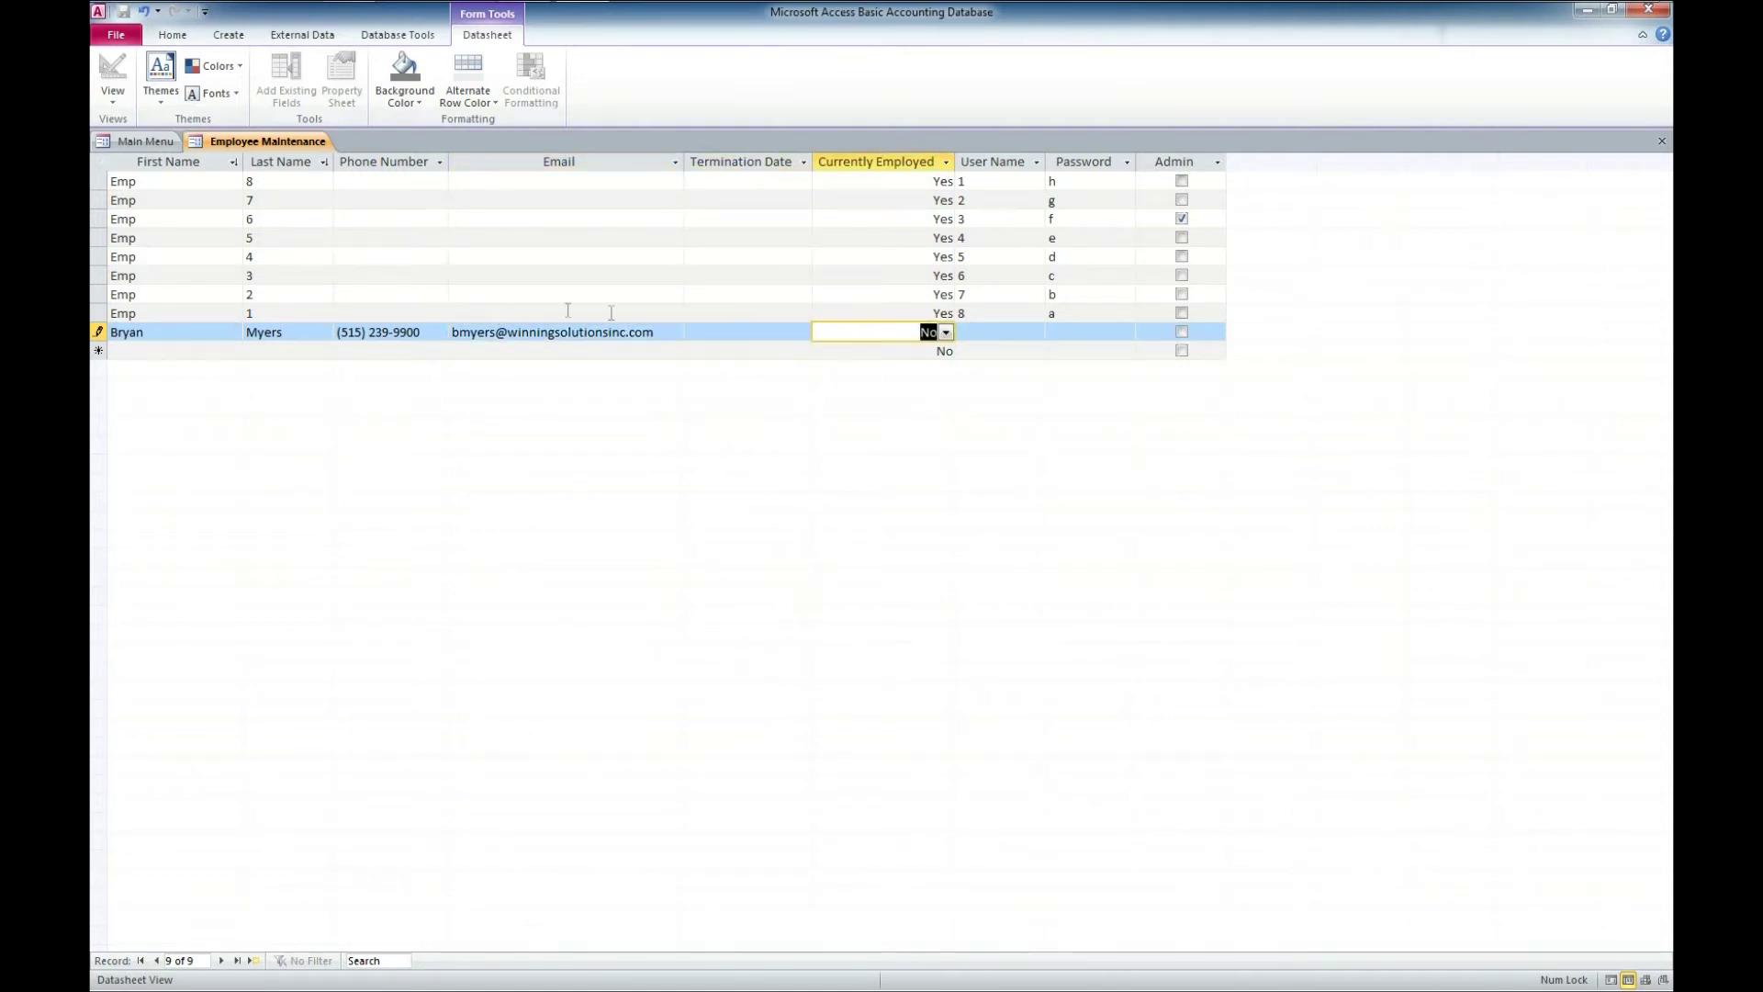
{"action": "left_click", "coordinate": [947, 332]}
{"action": "left_click", "coordinate": [928, 349]}
- Give the employee a user name, temporary password and admin rights, save, and close the list
{"action": "left_click", "coordinate": [996, 334]}
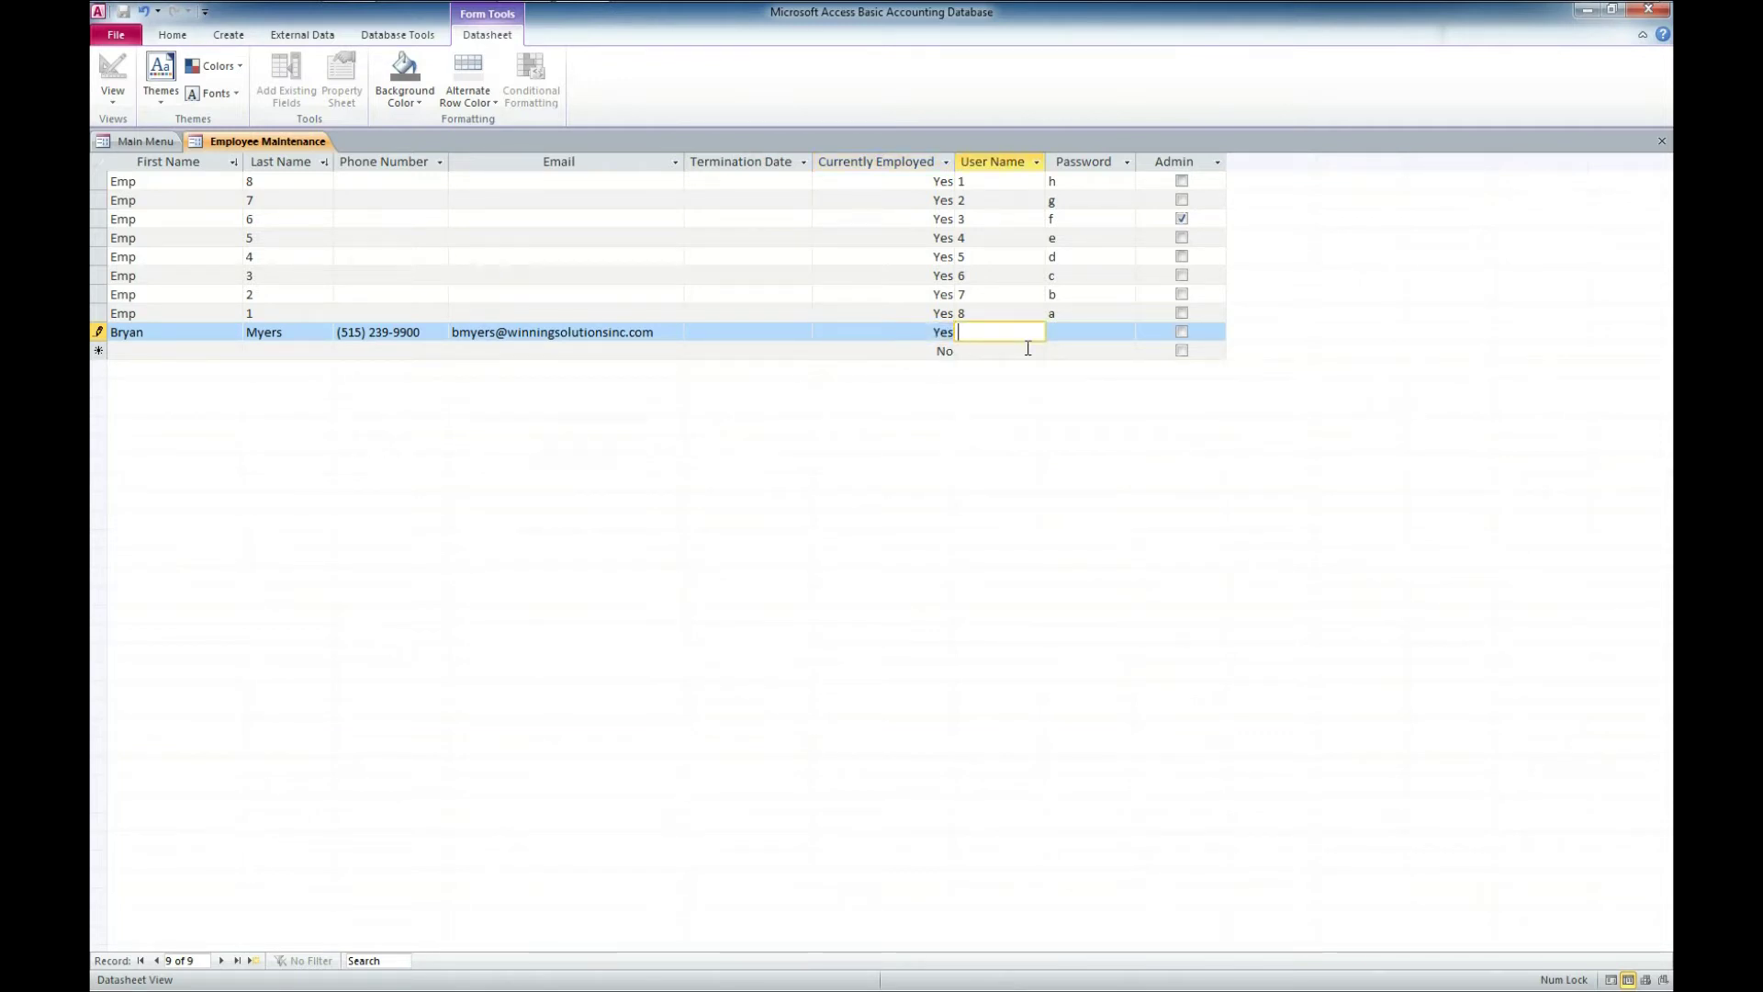
{"action": "key", "text": "Tab"}
{"action": "type", "text": "n"}
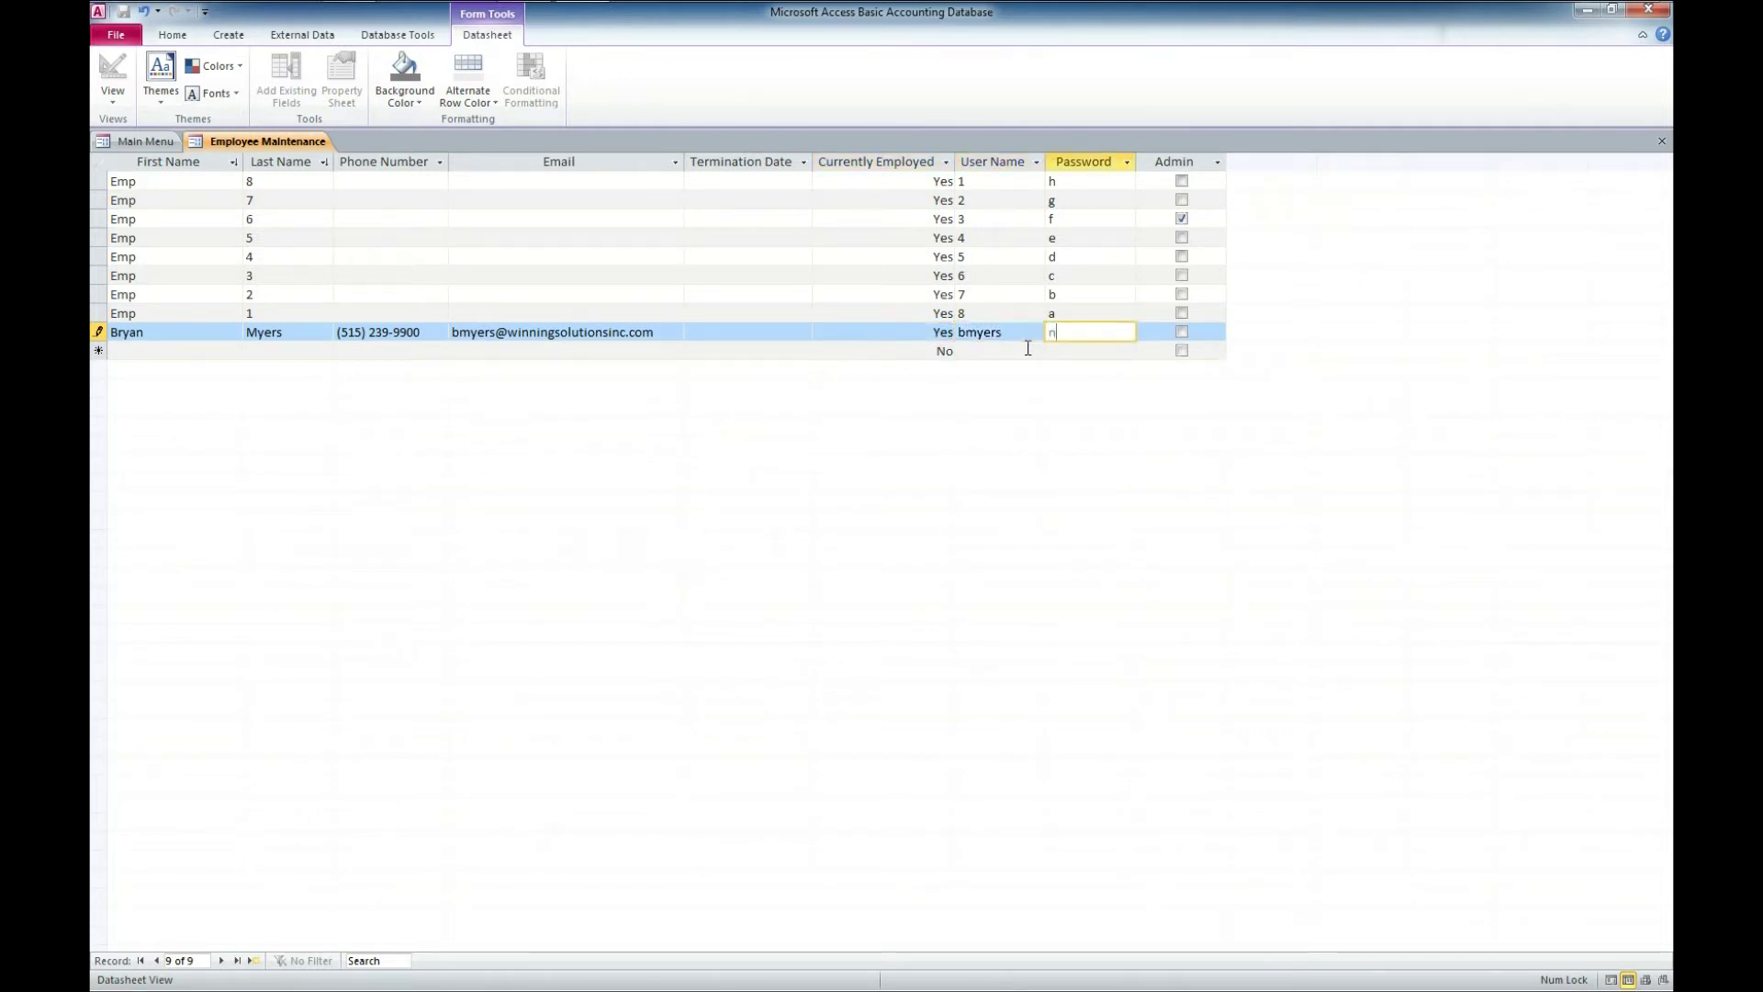
{"action": "type", "text": "ame"}
{"action": "key", "text": "BackSpace"}
{"action": "key", "text": "BackSpace"}
{"action": "key", "text": "BackSpace"}
{"action": "key", "text": "BackSpace"}
{"action": "type", "text": "temppa"}
{"action": "left_click", "coordinate": [1181, 332]}
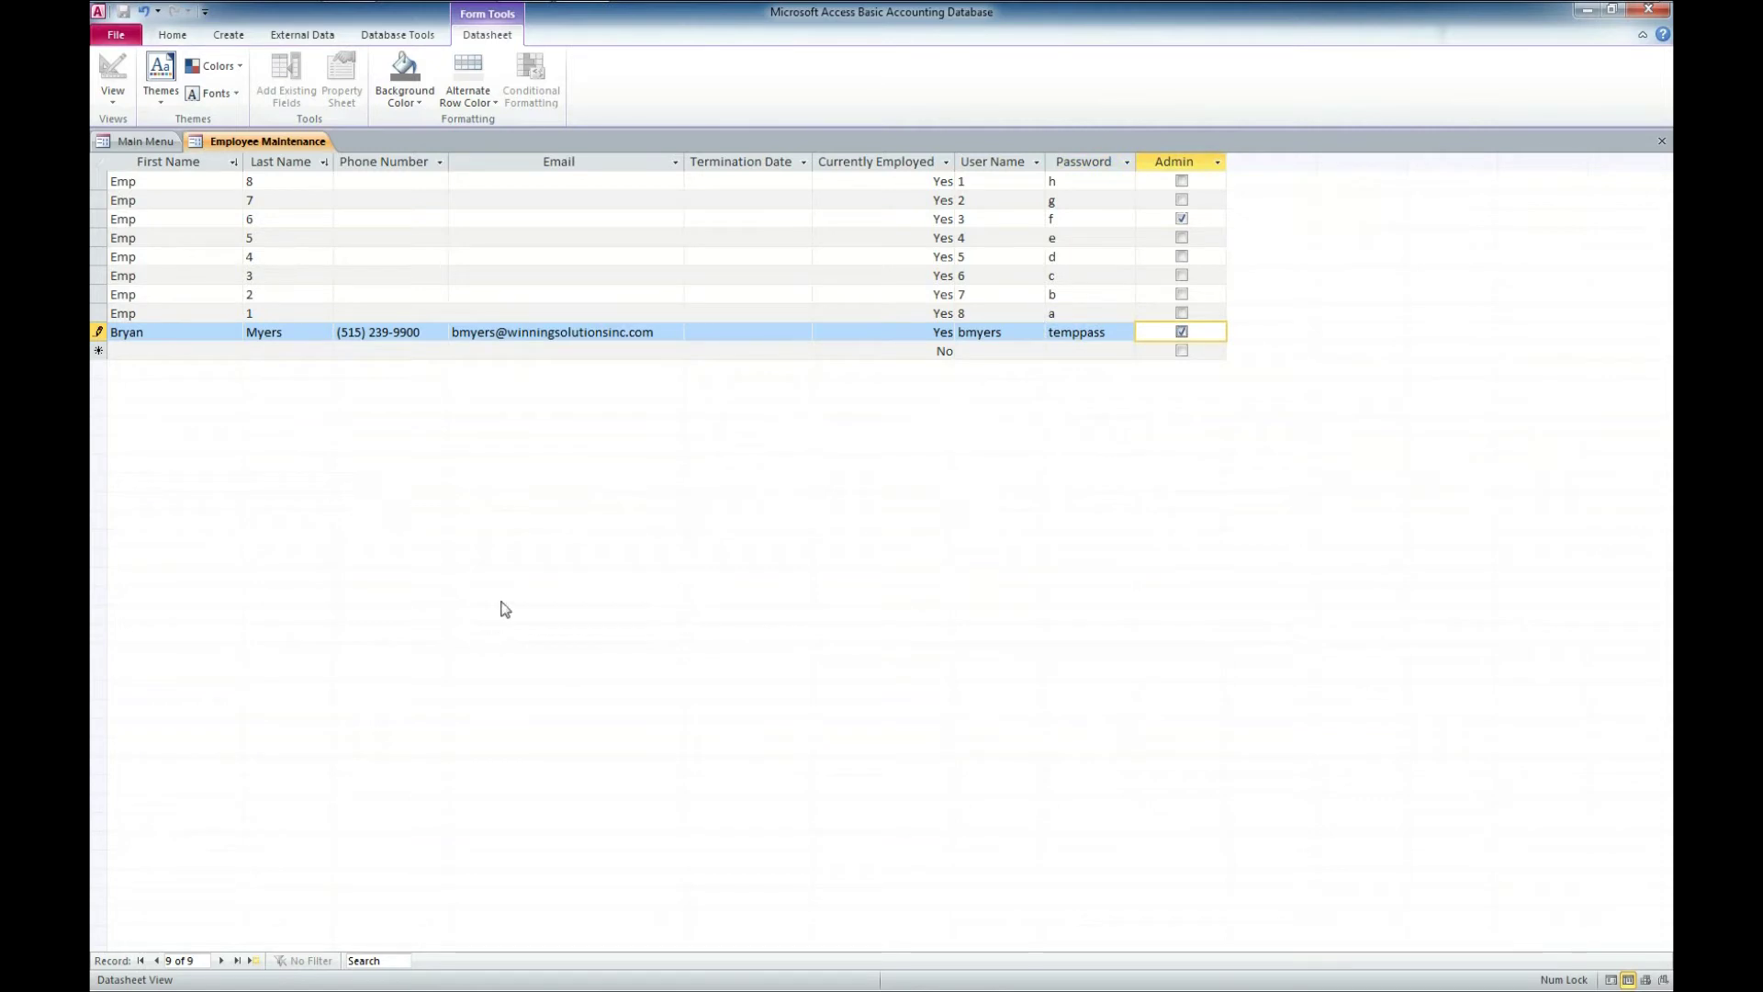
{"action": "left_click", "coordinate": [361, 352]}
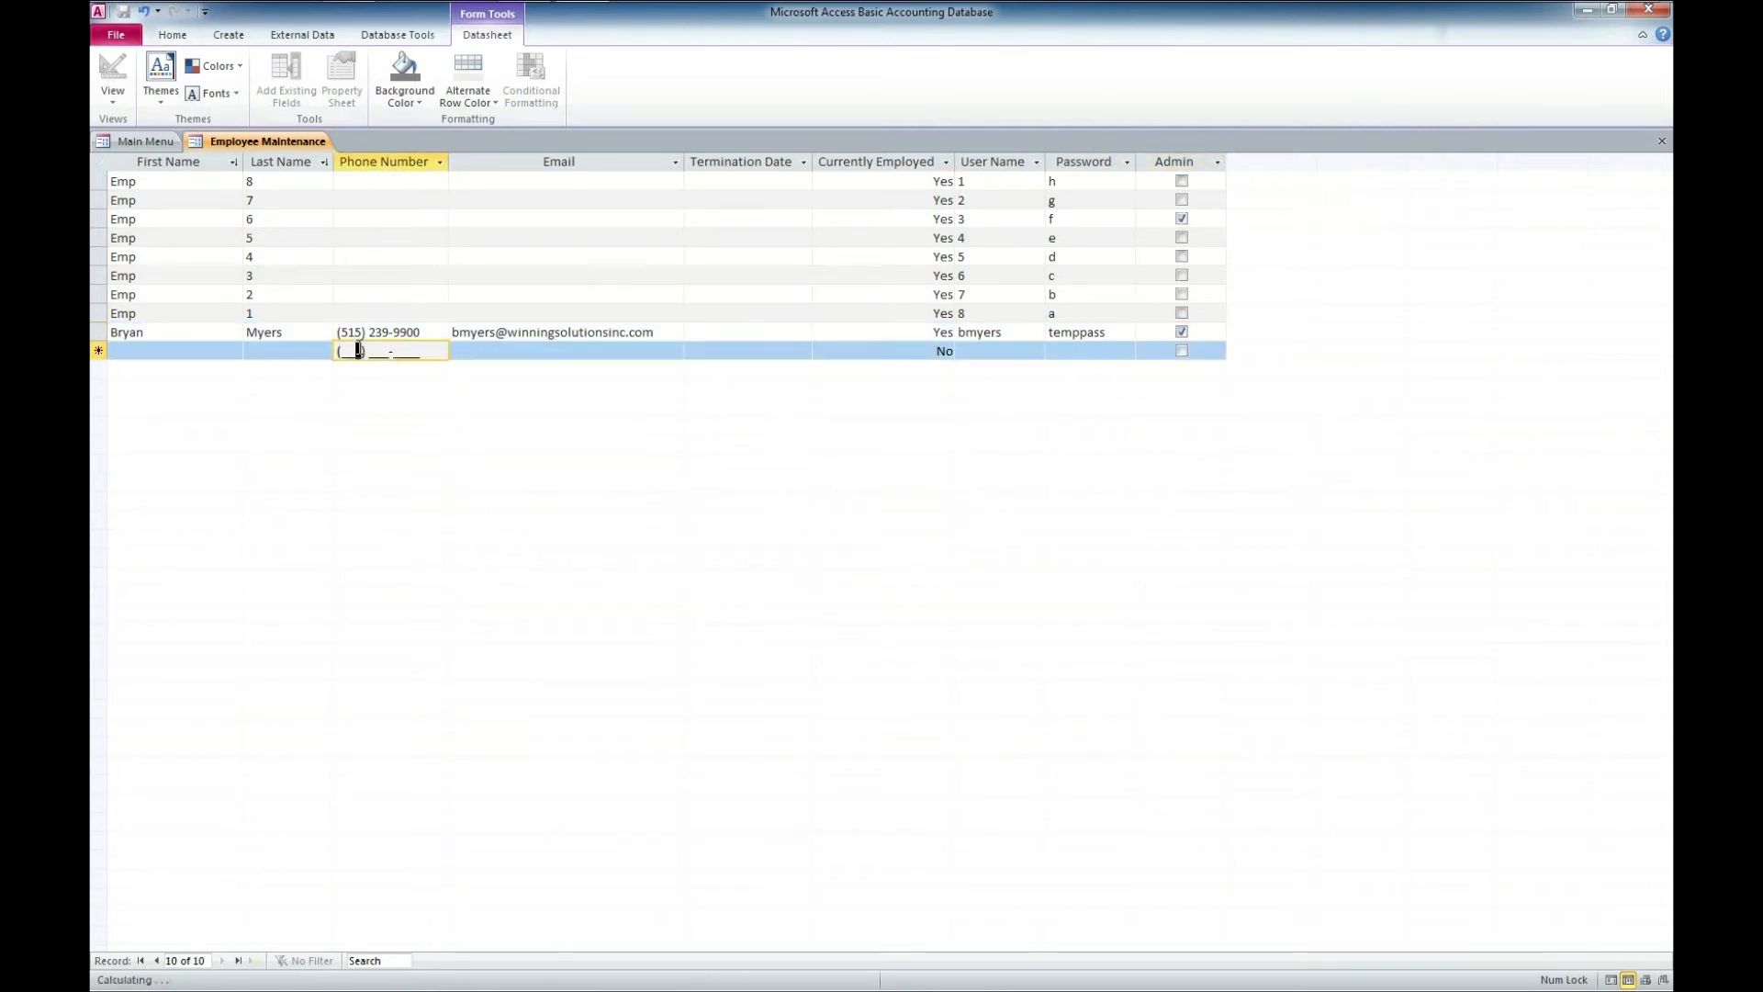
{"action": "left_click", "coordinate": [416, 237]}
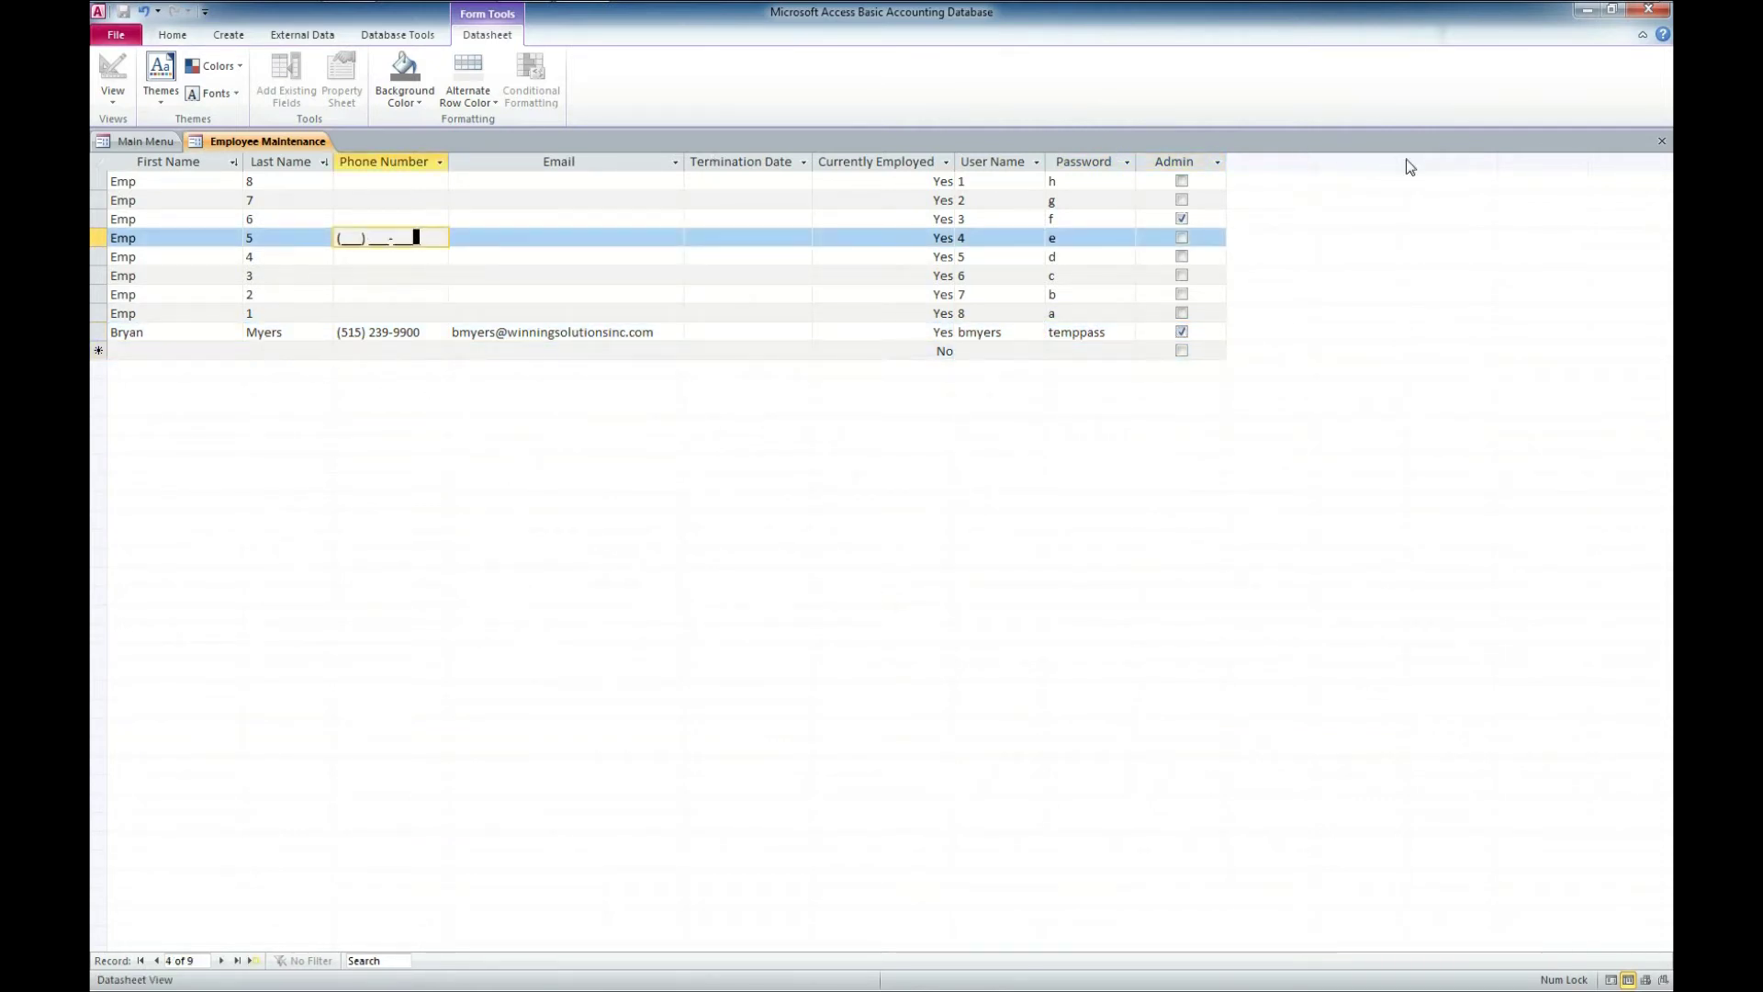
{"action": "left_click", "coordinate": [1661, 143]}
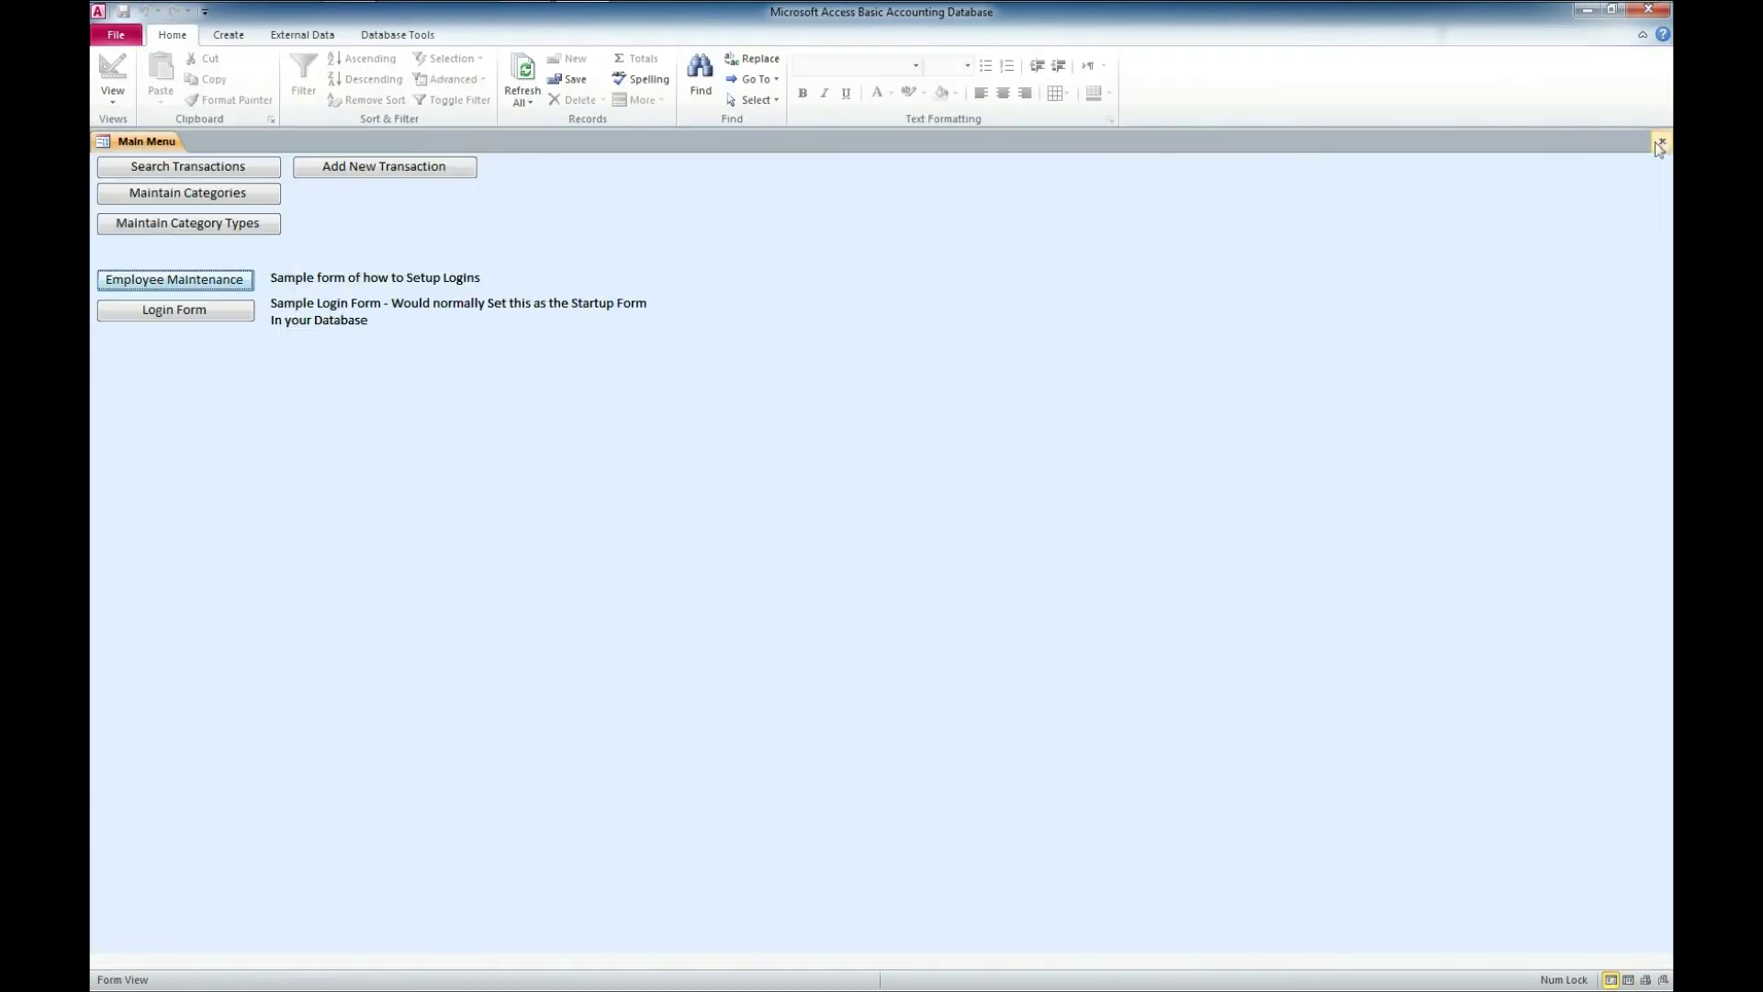
- Open the Login Form and enter a trial user name and password
{"action": "left_click", "coordinate": [170, 309]}
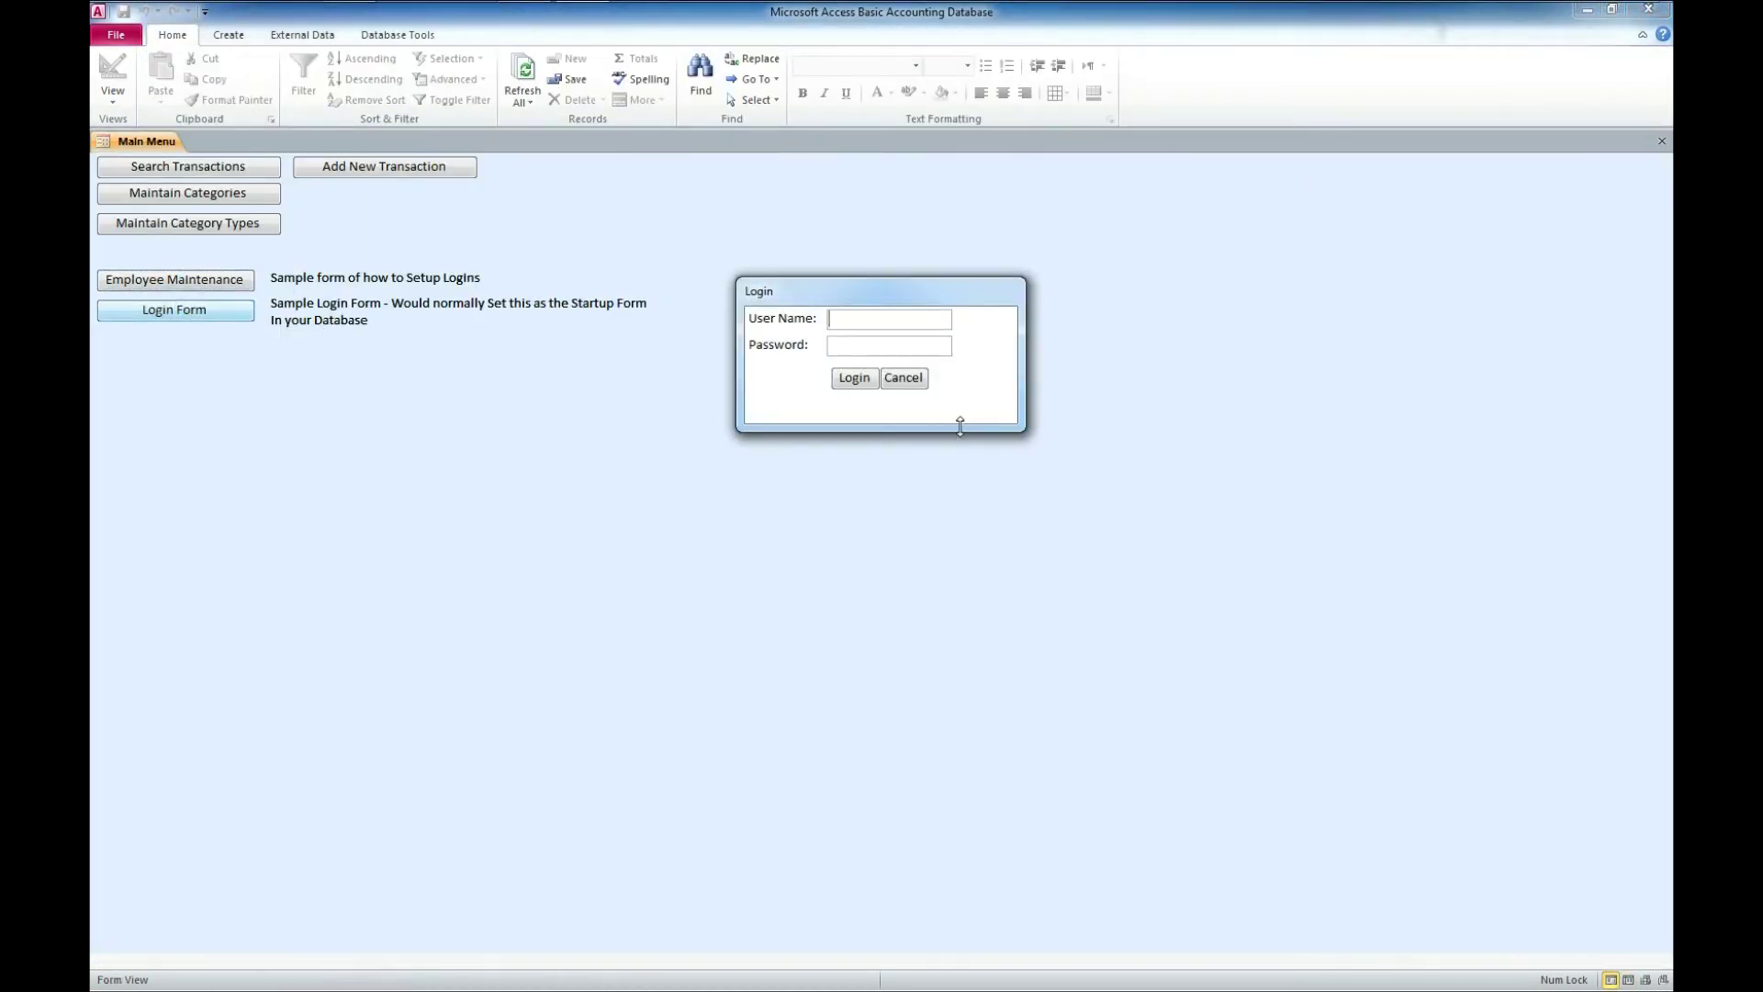
{"action": "type", "text": "bmye"}
{"action": "key", "text": "Tab"}
{"action": "type", "text": "p"}
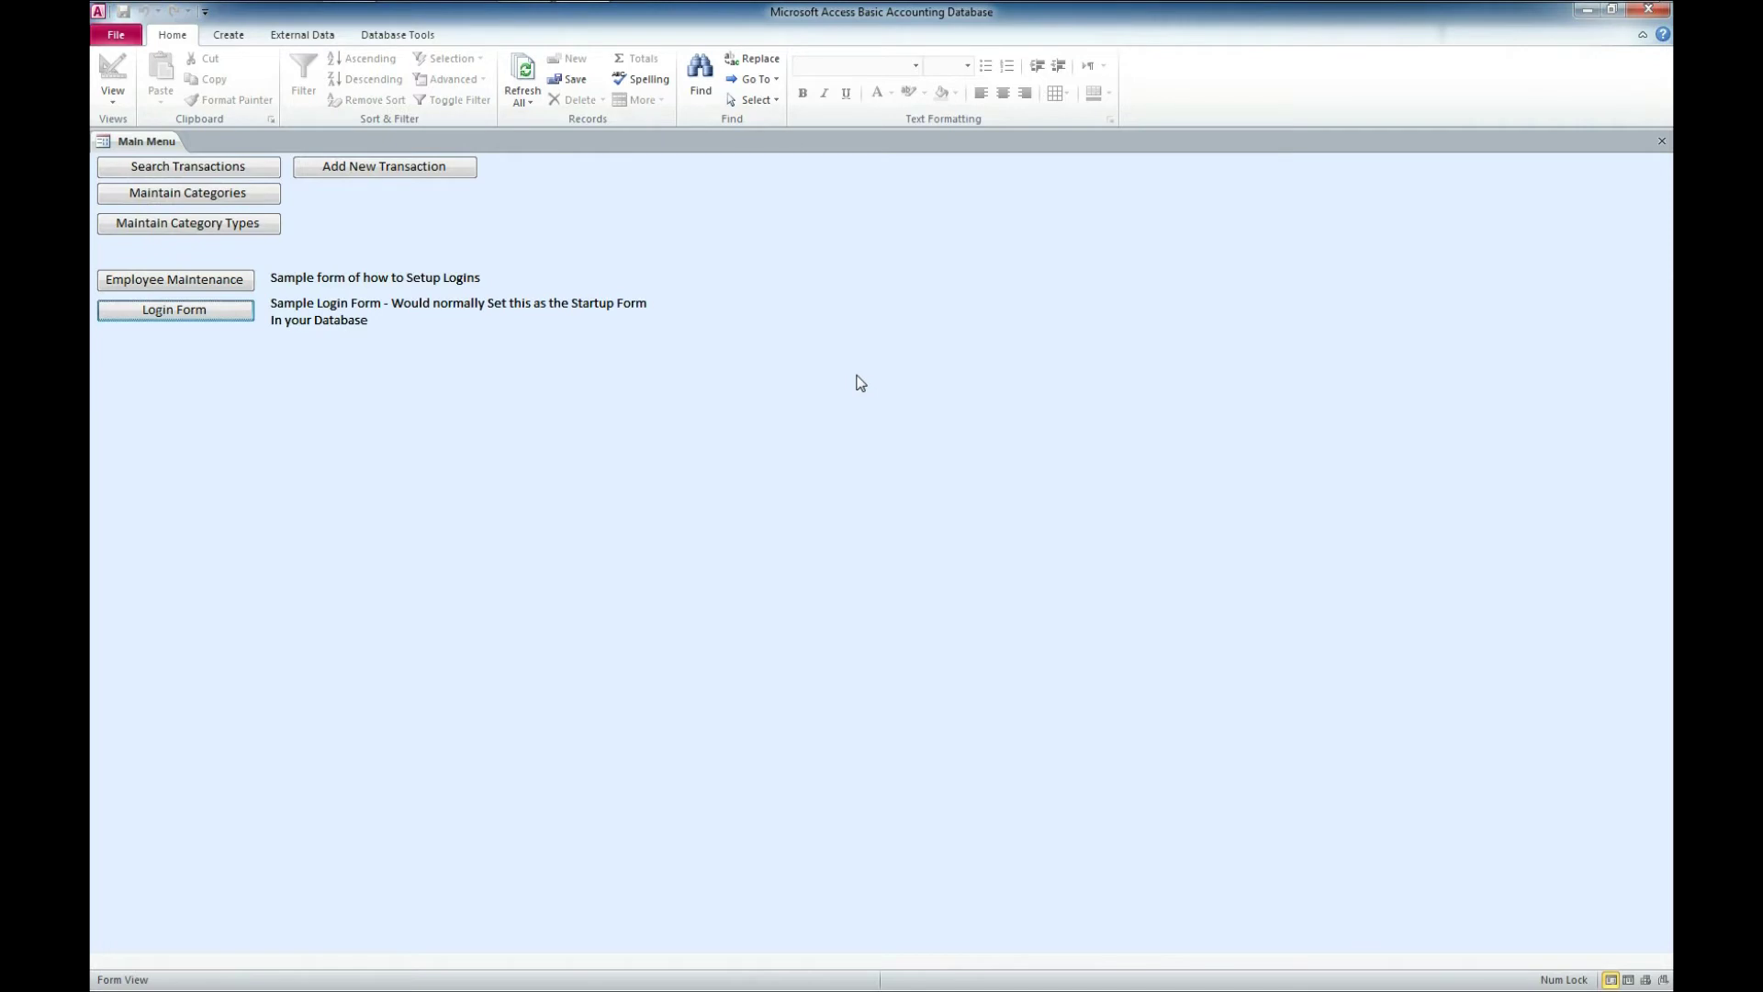
- Log in with the new employee's user name and password, dismiss the Login Failed message, and cancel
{"action": "left_click", "coordinate": [167, 312]}
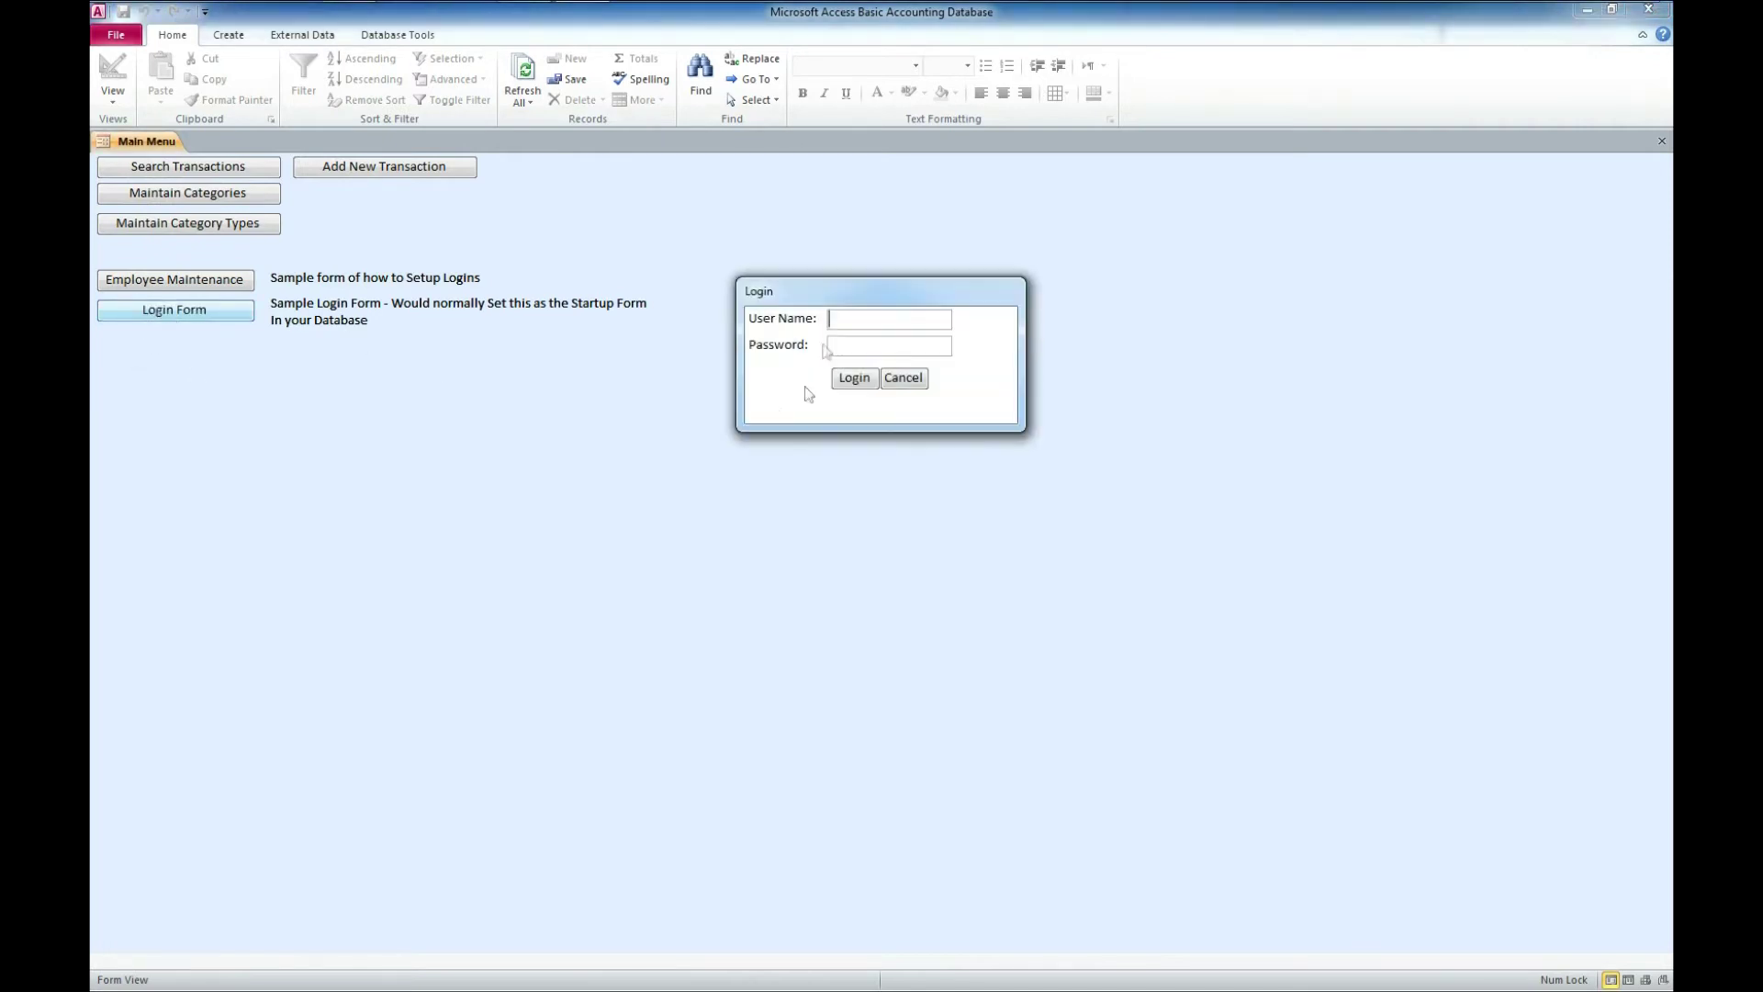
{"action": "key", "text": "Tab"}
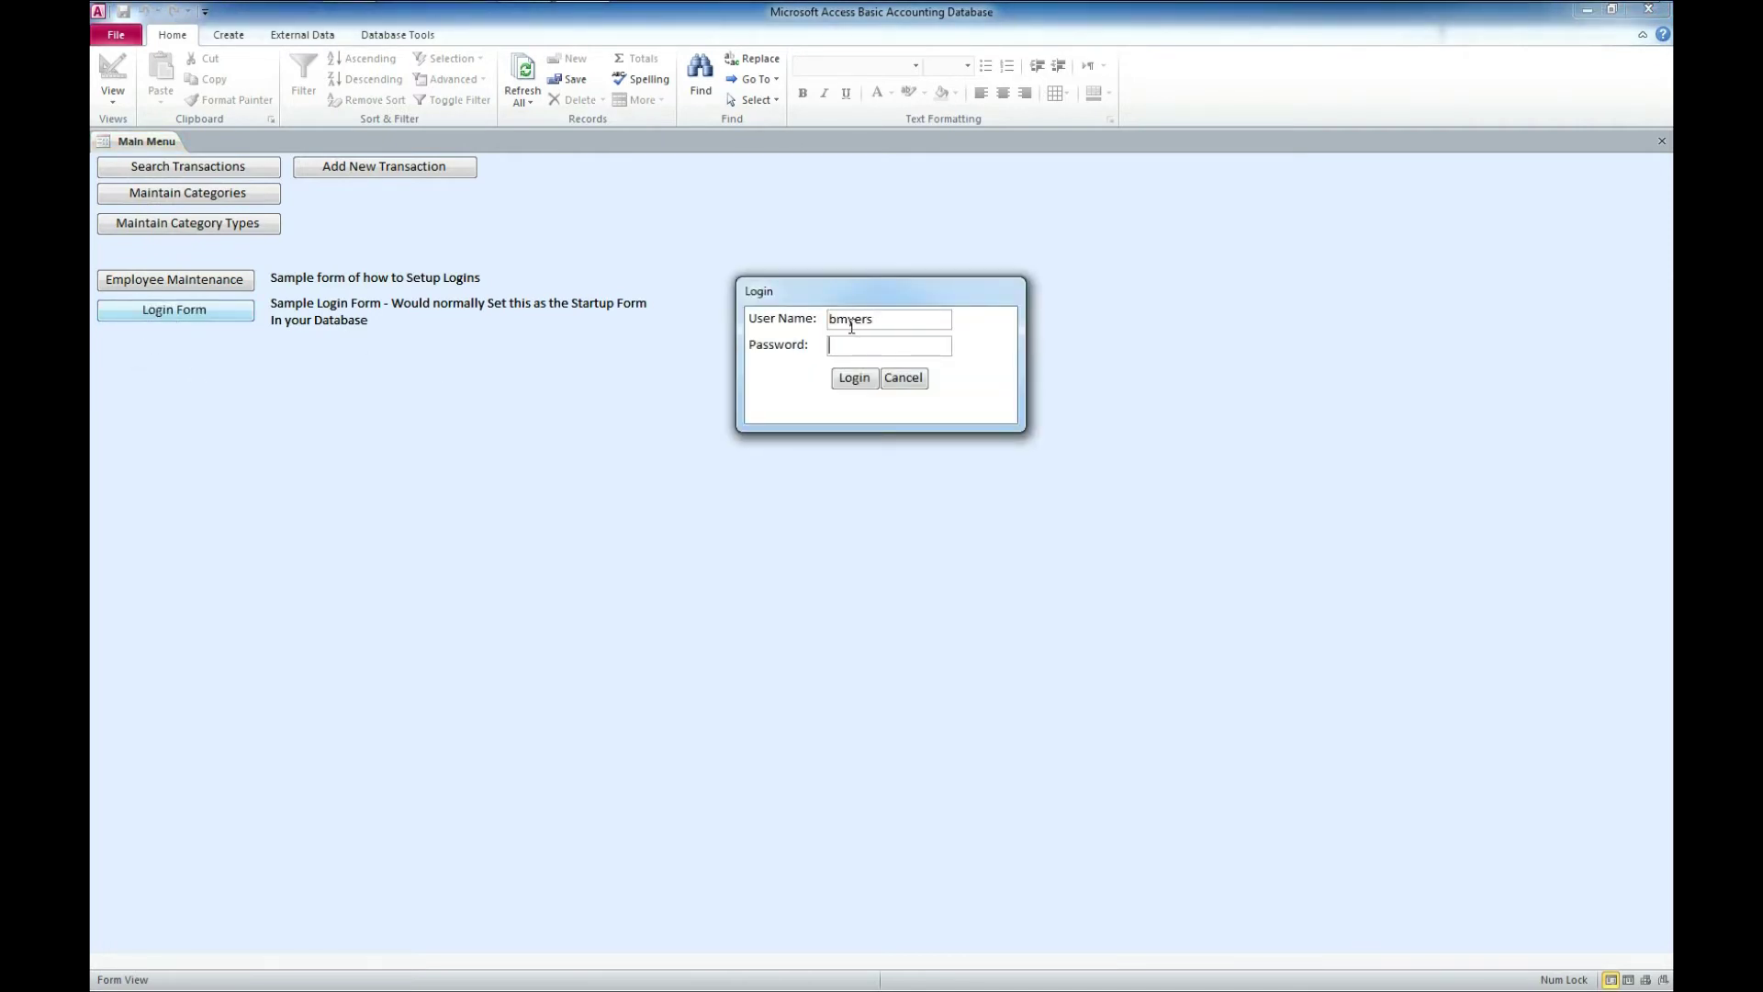
{"action": "type", "text": "********"}
{"action": "left_click", "coordinate": [854, 382]}
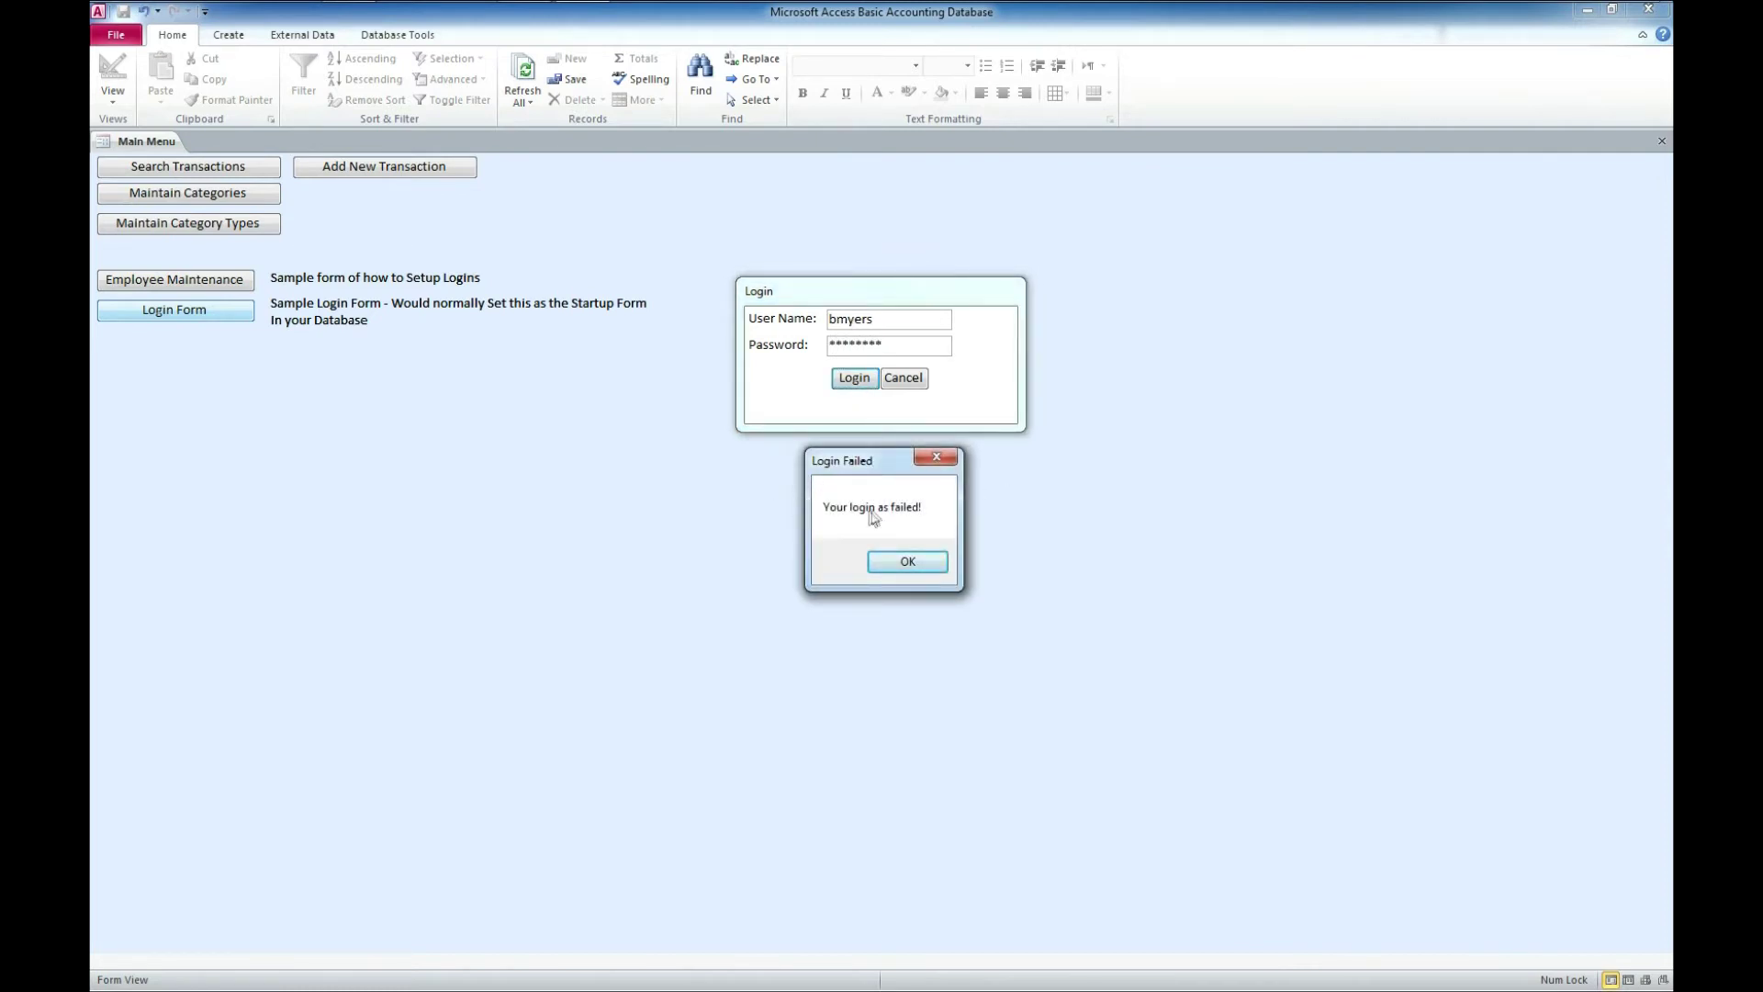
{"action": "left_click", "coordinate": [907, 562]}
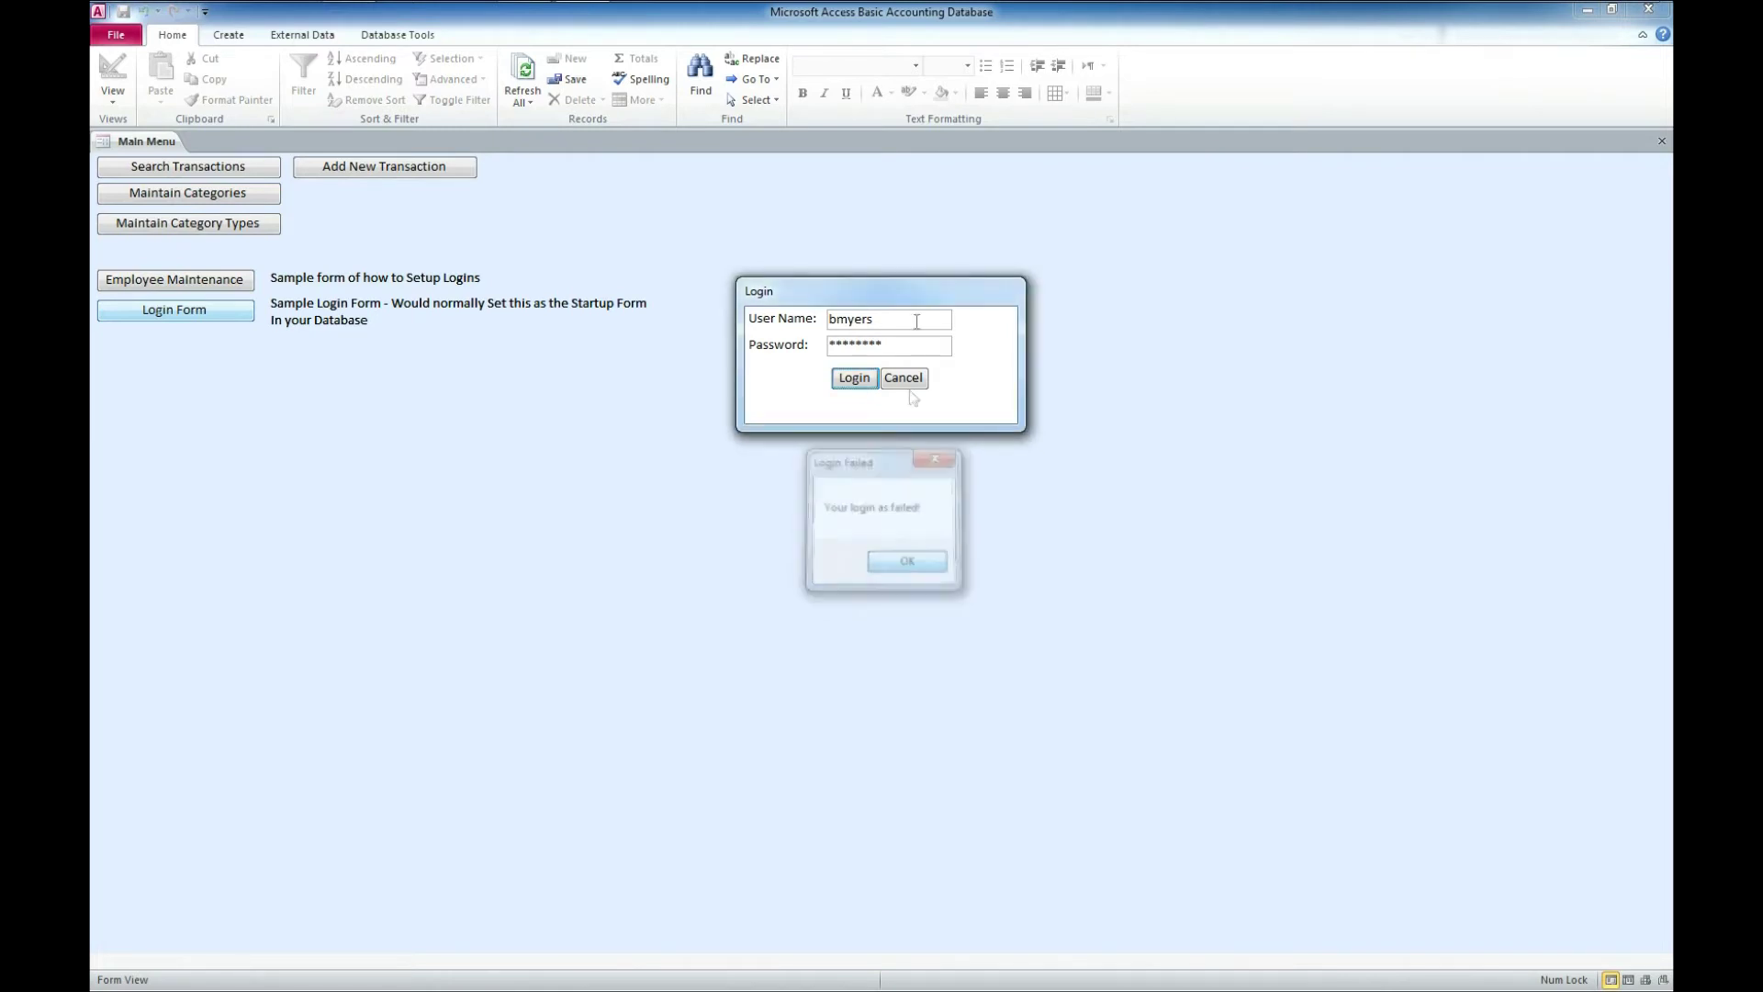
{"action": "left_click", "coordinate": [913, 381]}
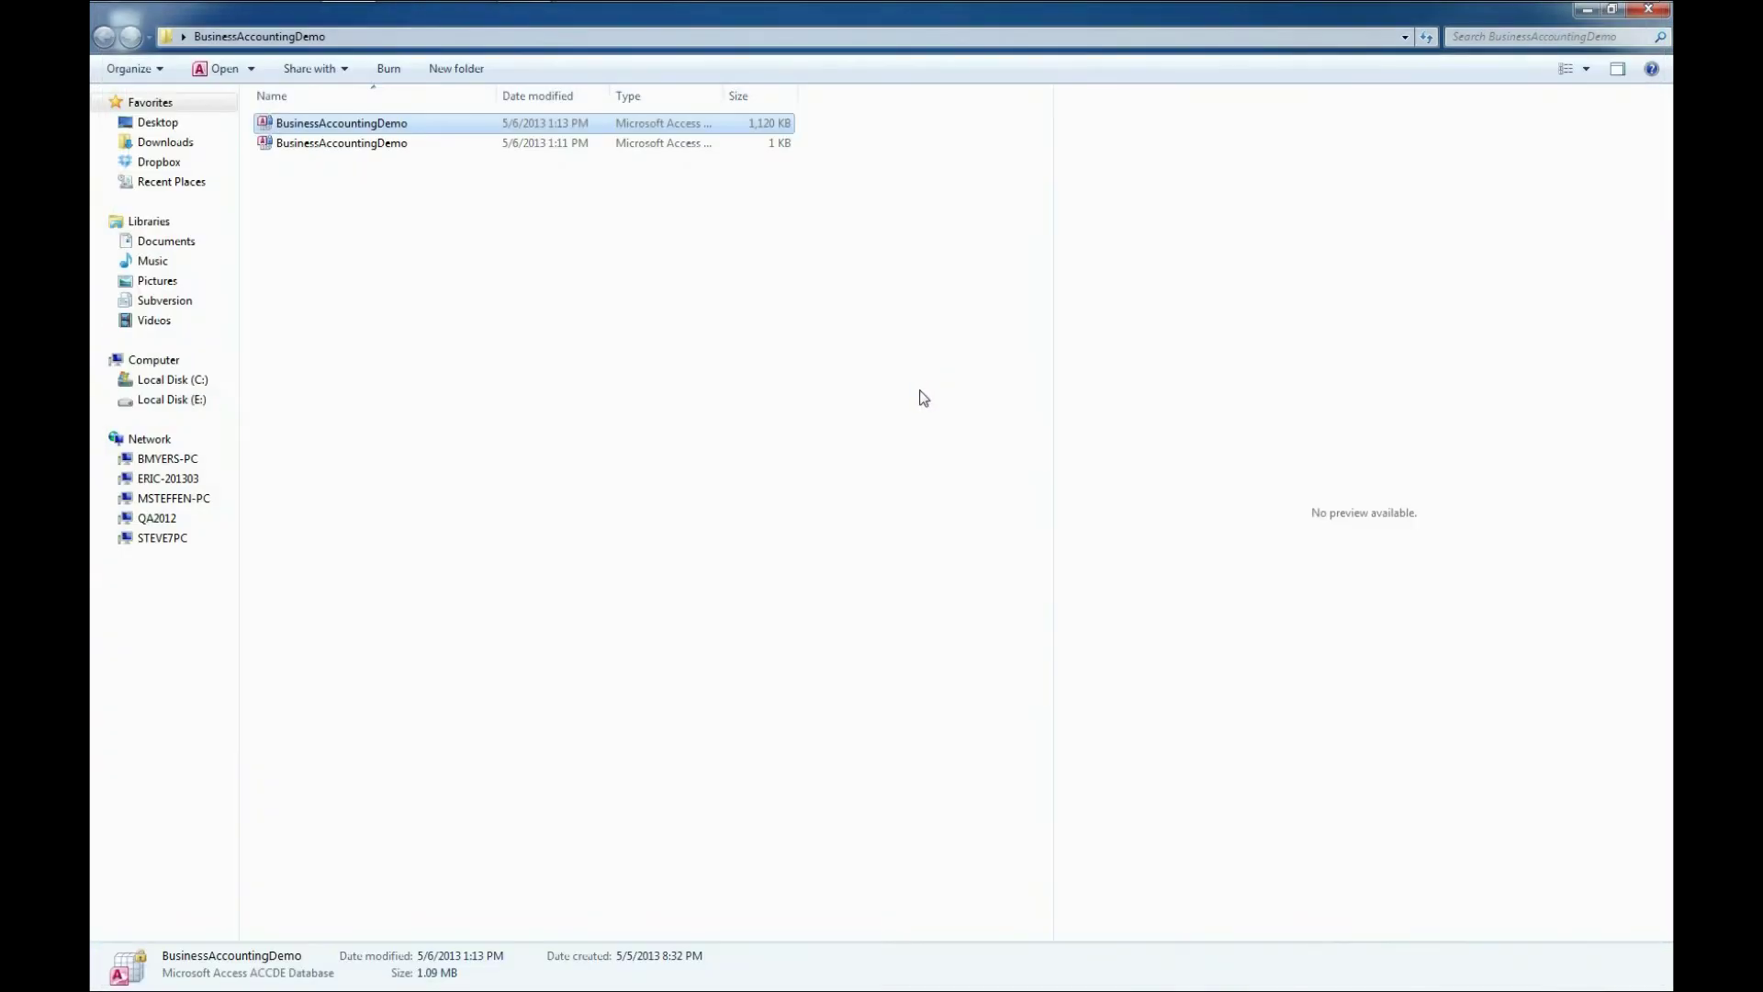
- Reopen BusinessAccountingDemo past the security notice, close the Demo form, and show Employee Maintenance
{"action": "double_click", "coordinate": [400, 123]}
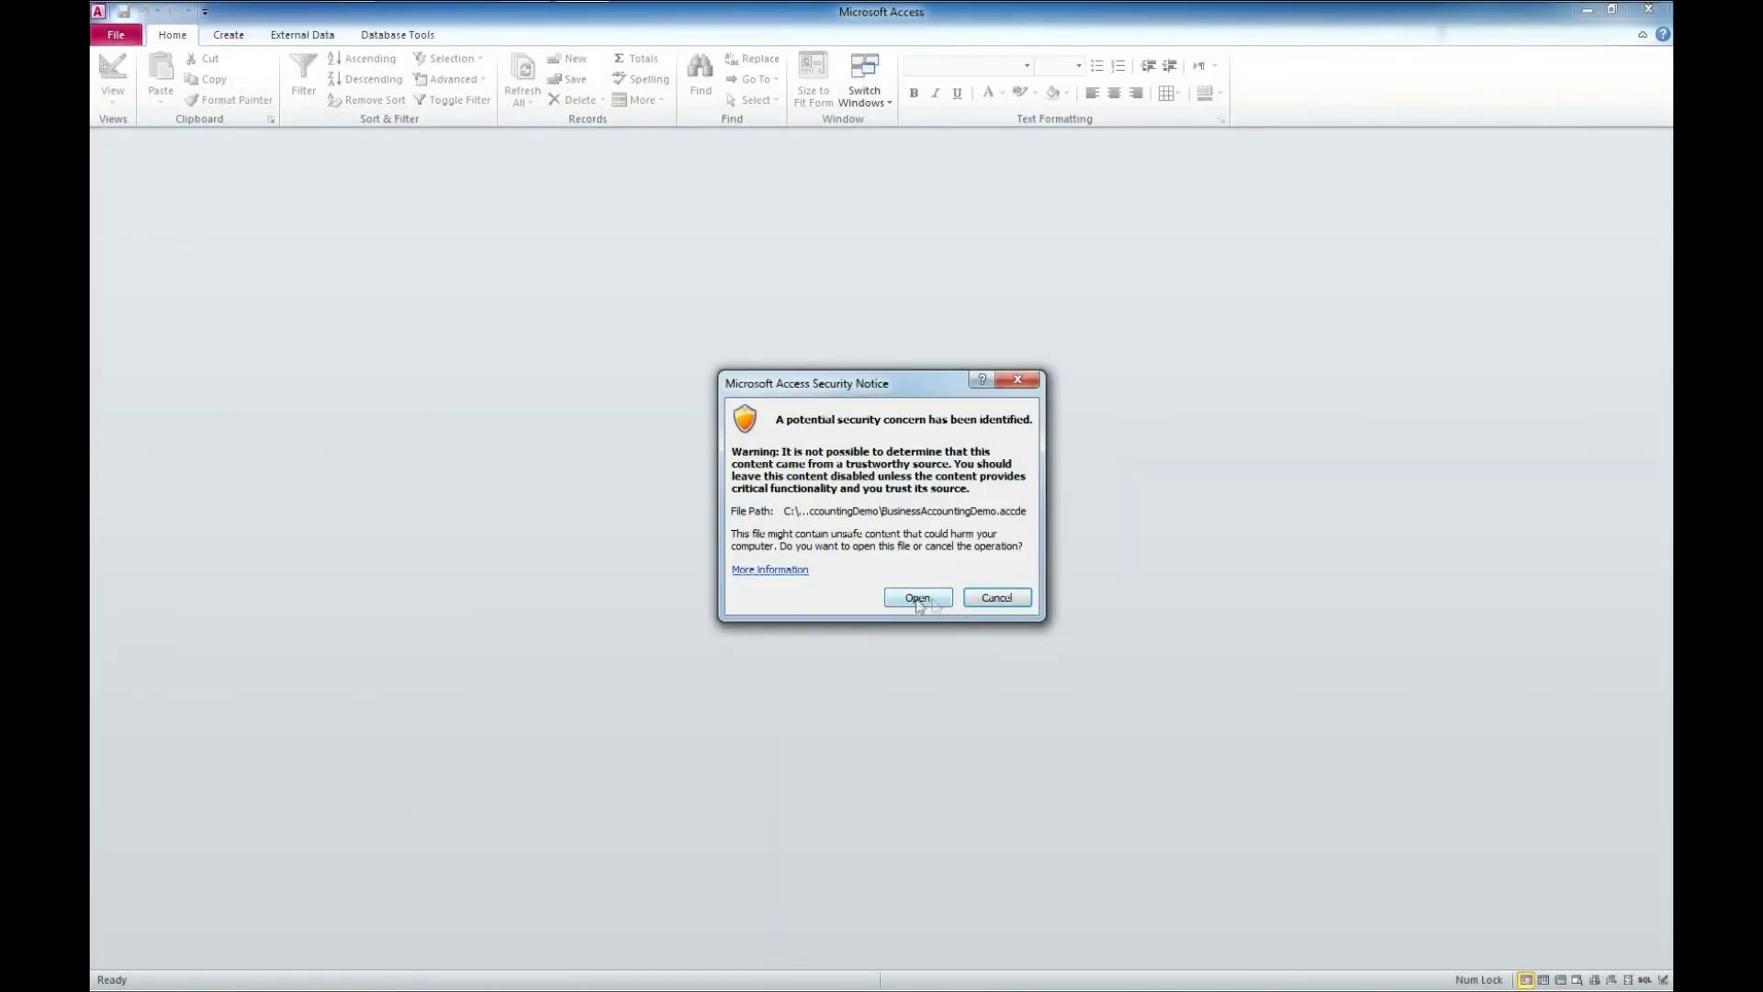
{"action": "left_click", "coordinate": [918, 598]}
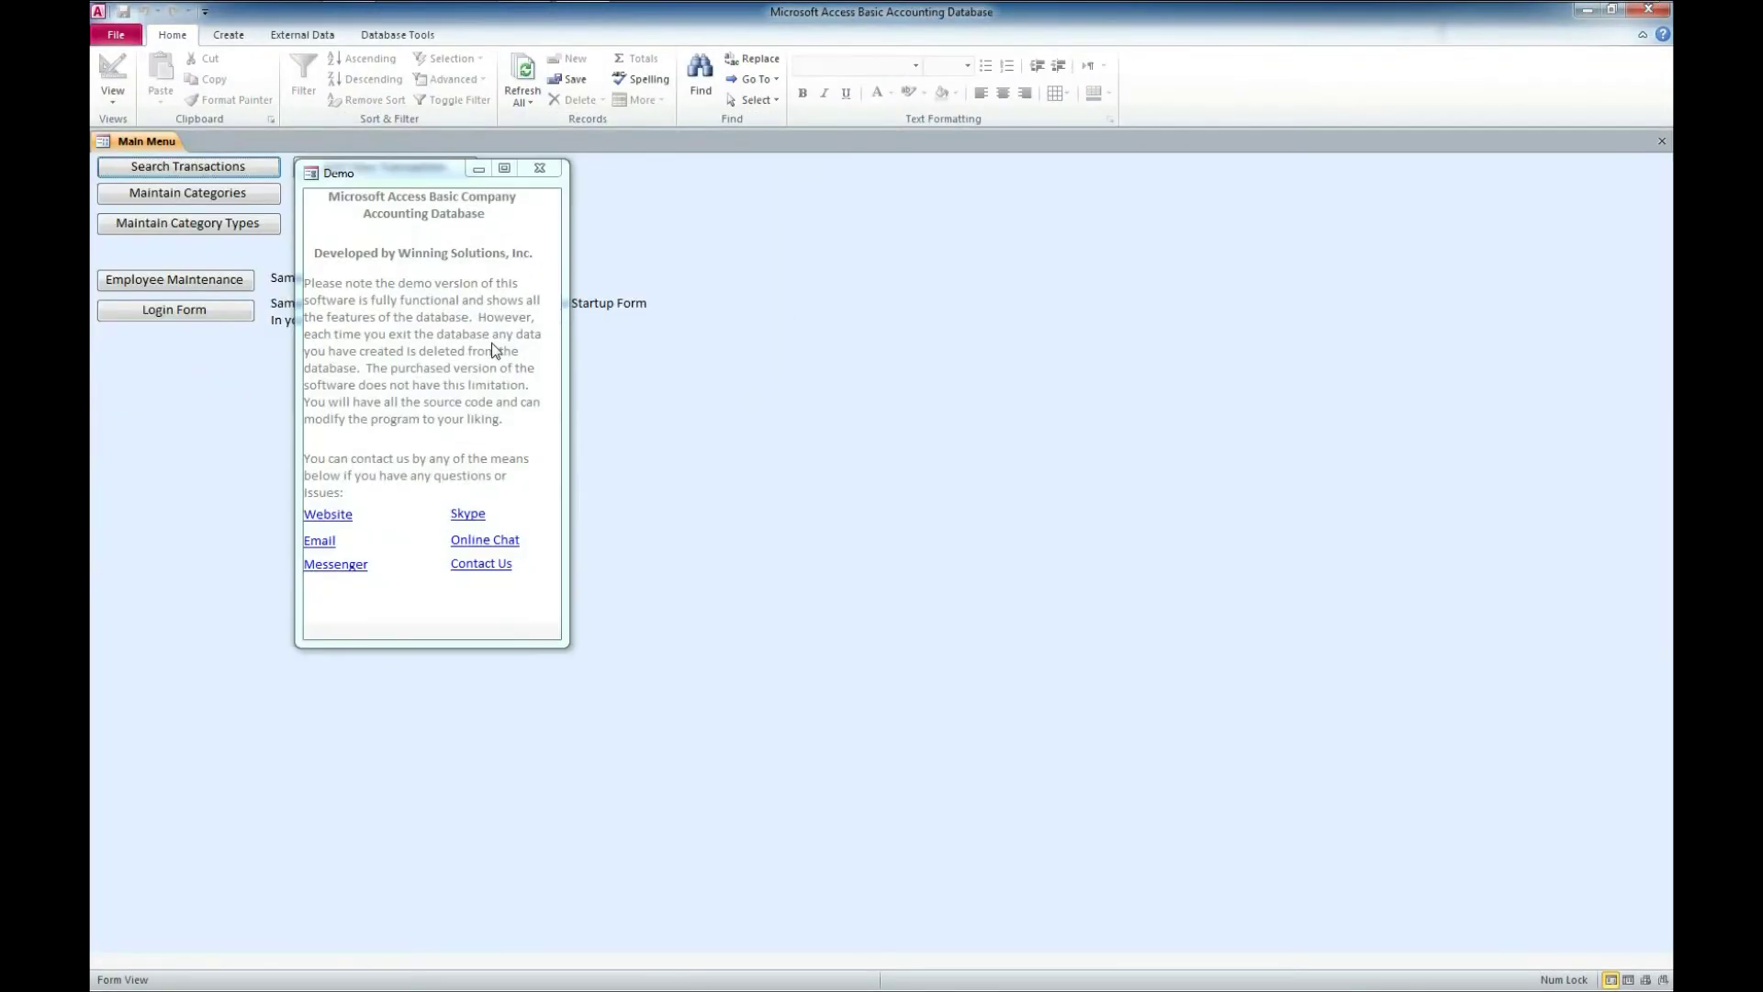
{"action": "left_click", "coordinate": [538, 169]}
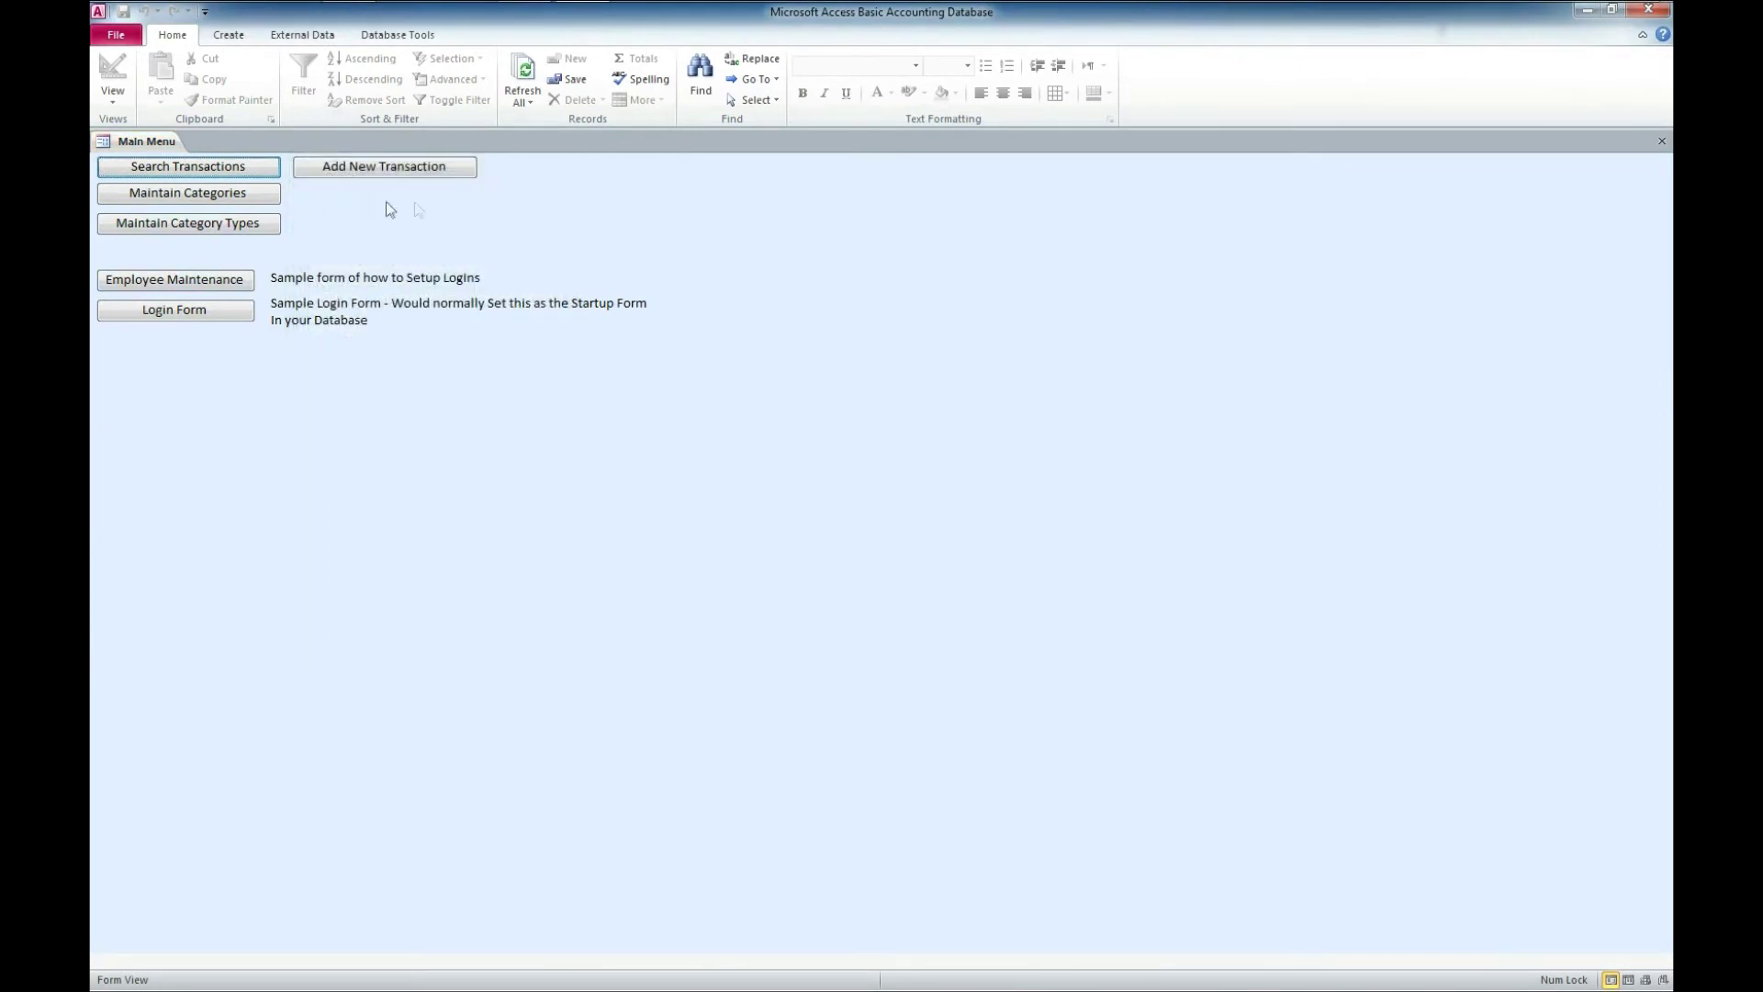
{"action": "left_click", "coordinate": [200, 277]}
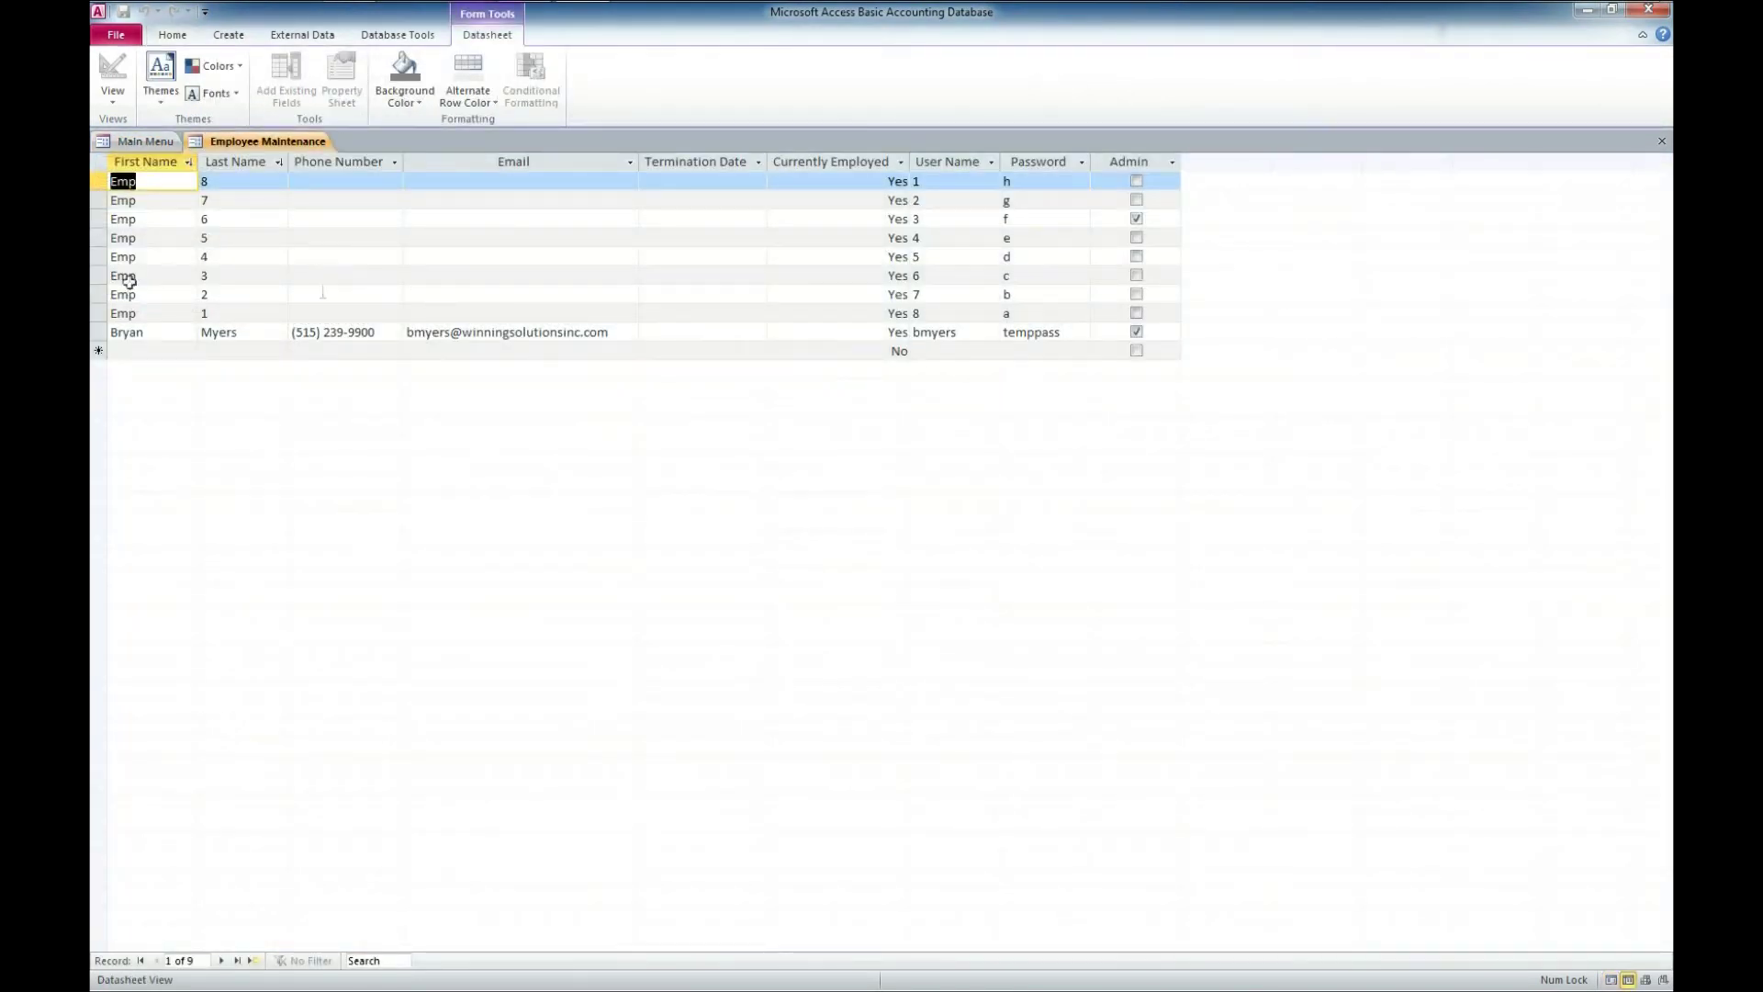
- Close Employee Maintenance and review the categories list with a widened Category column
{"action": "left_click", "coordinate": [1661, 140]}
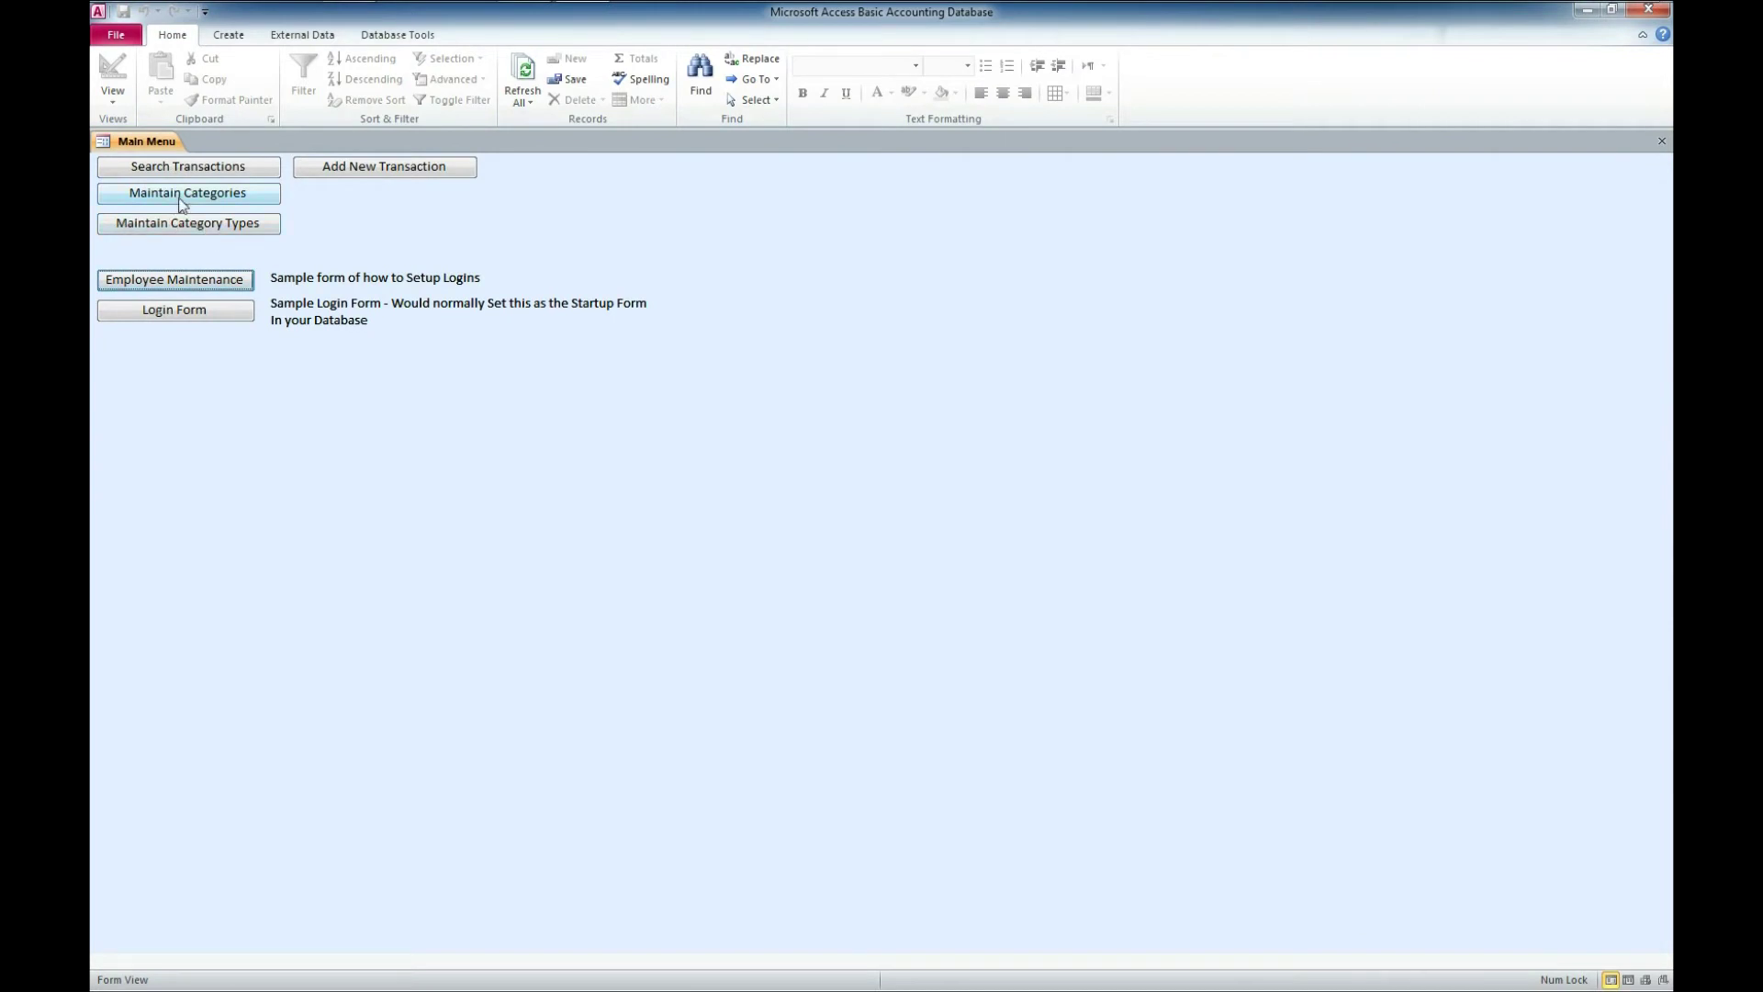
{"action": "left_click", "coordinate": [181, 194]}
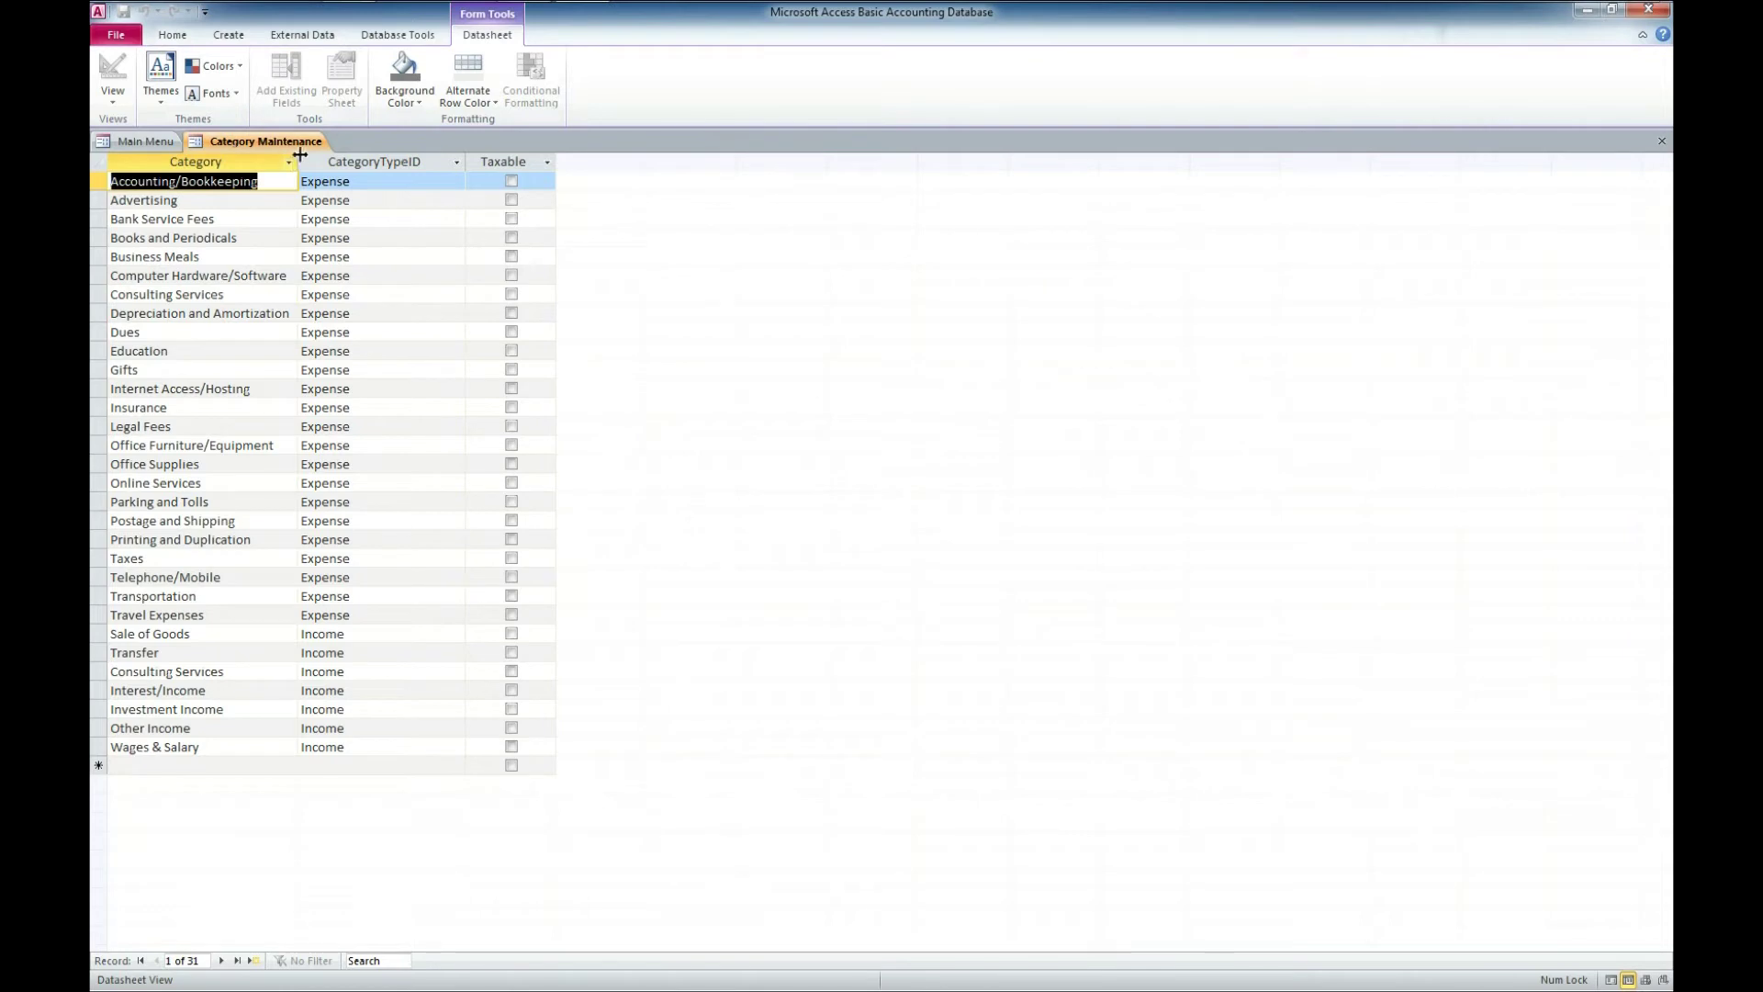
{"action": "left_click_drag", "start_coordinate": [299, 154], "coordinate": [345, 158]}
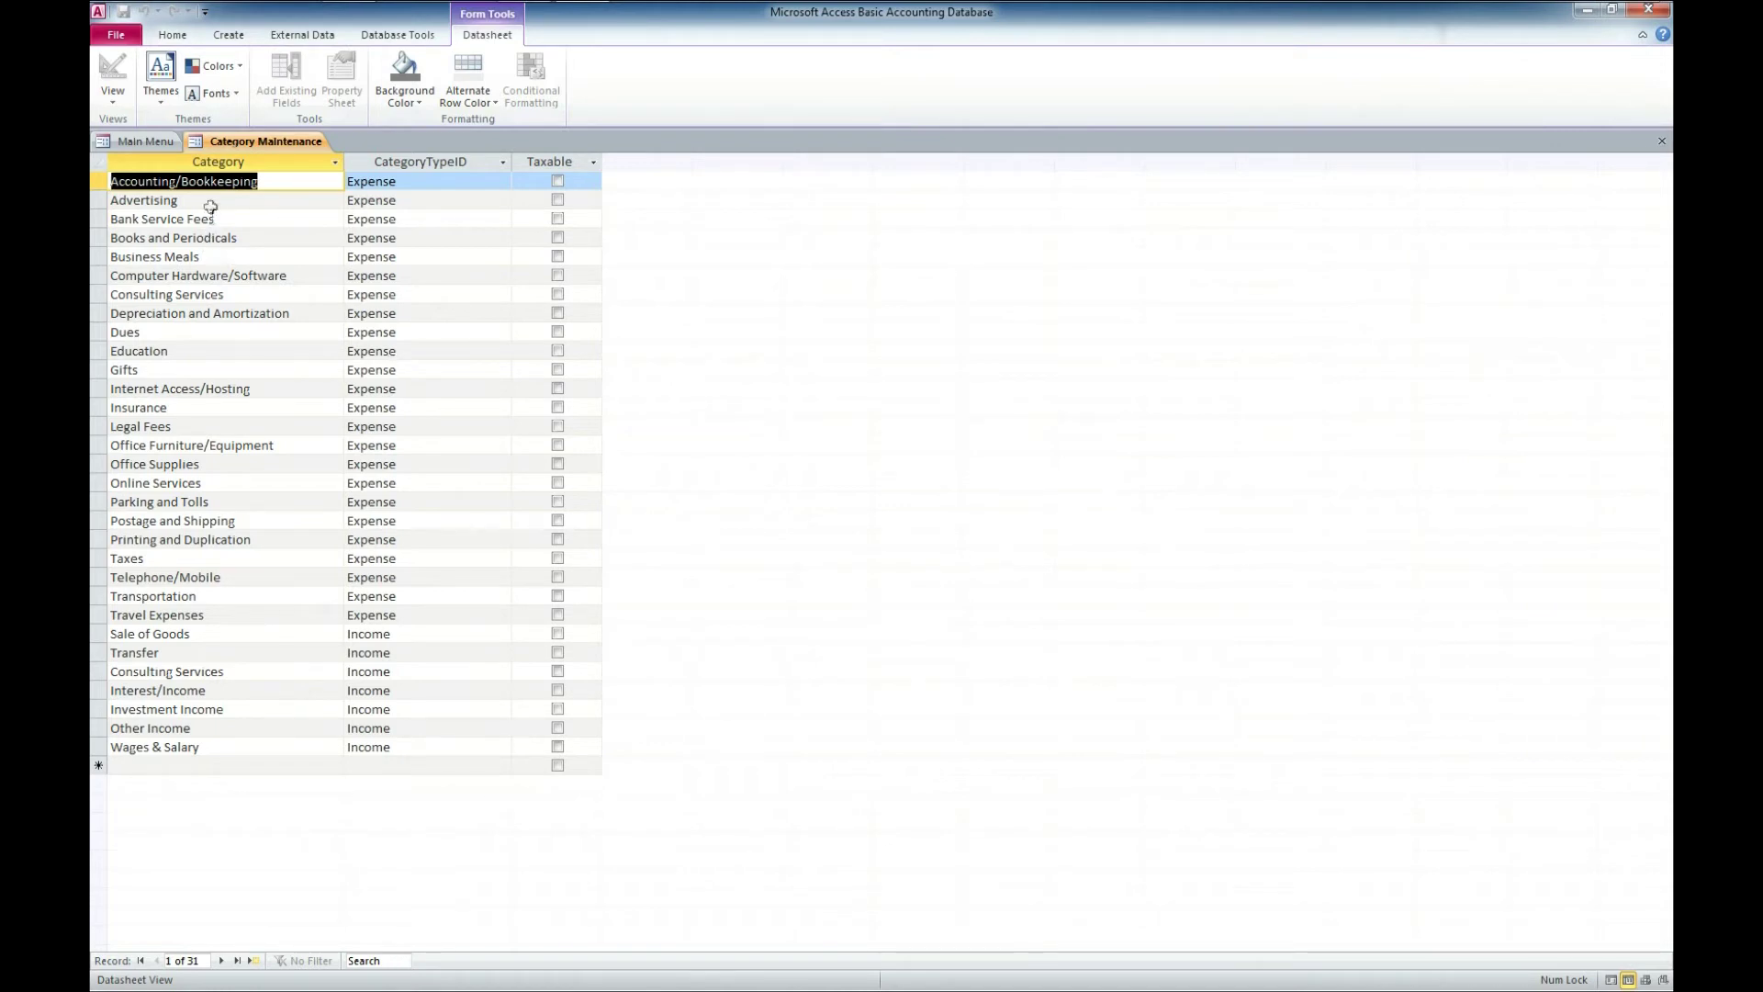
{"action": "left_click", "coordinate": [211, 200]}
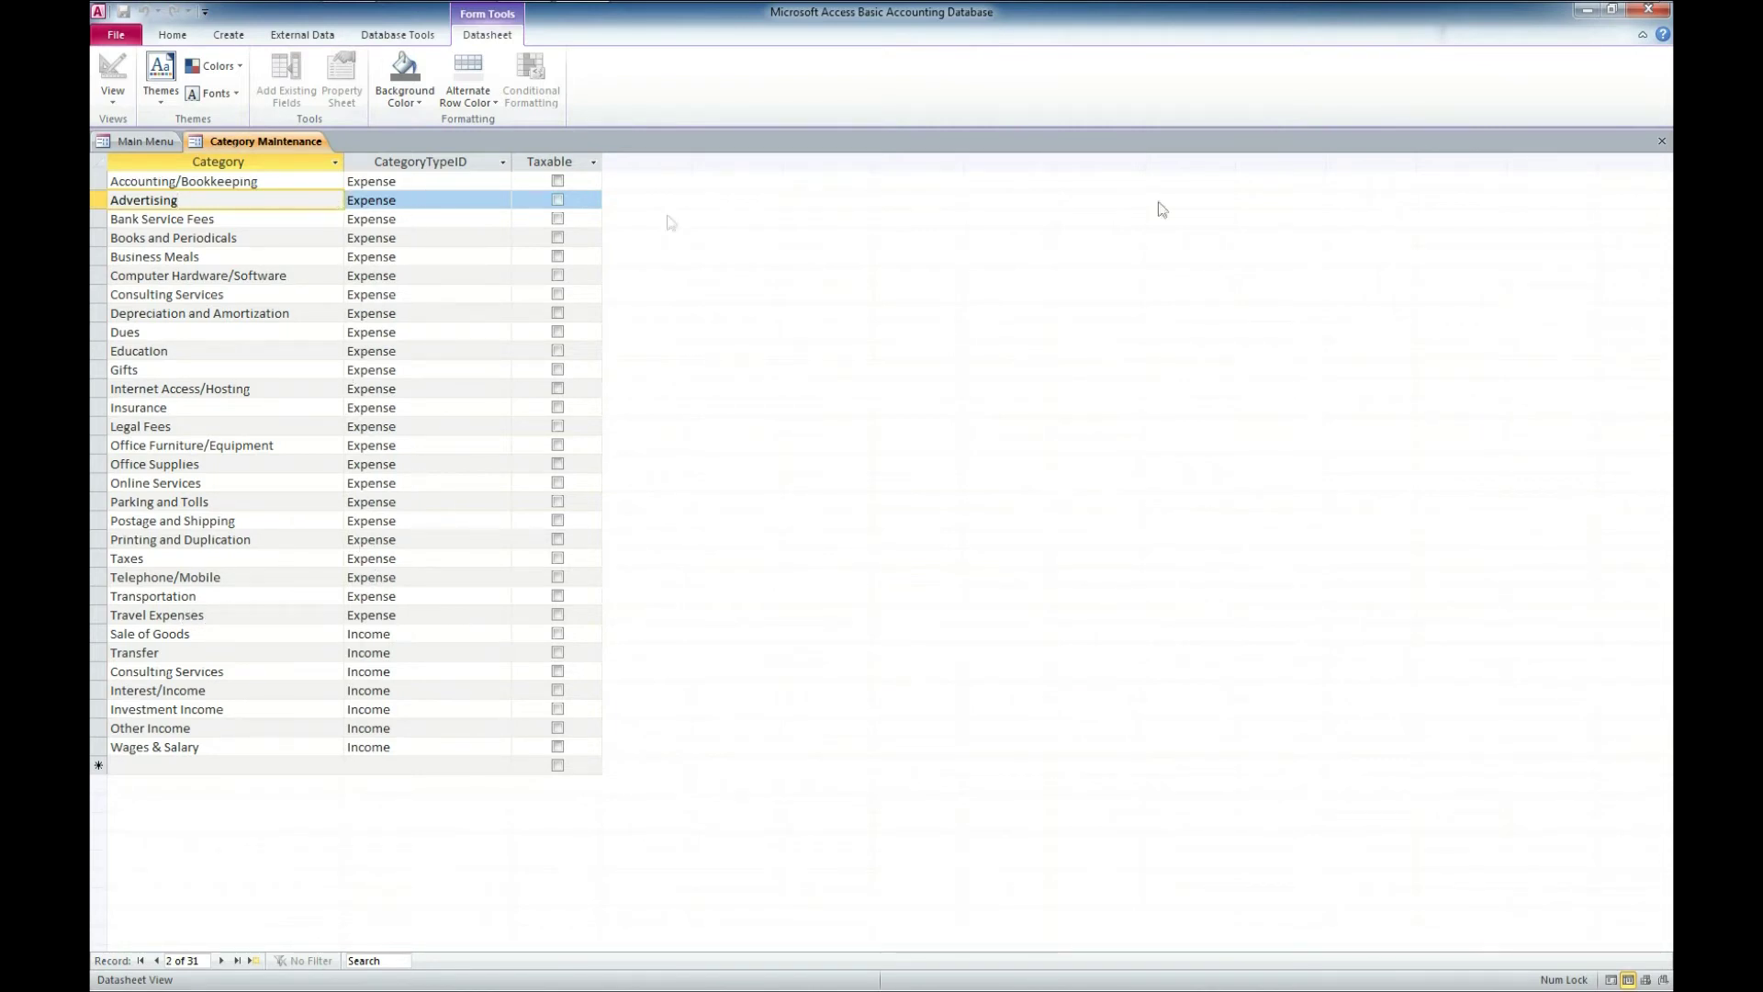
{"action": "left_click", "coordinate": [1660, 144]}
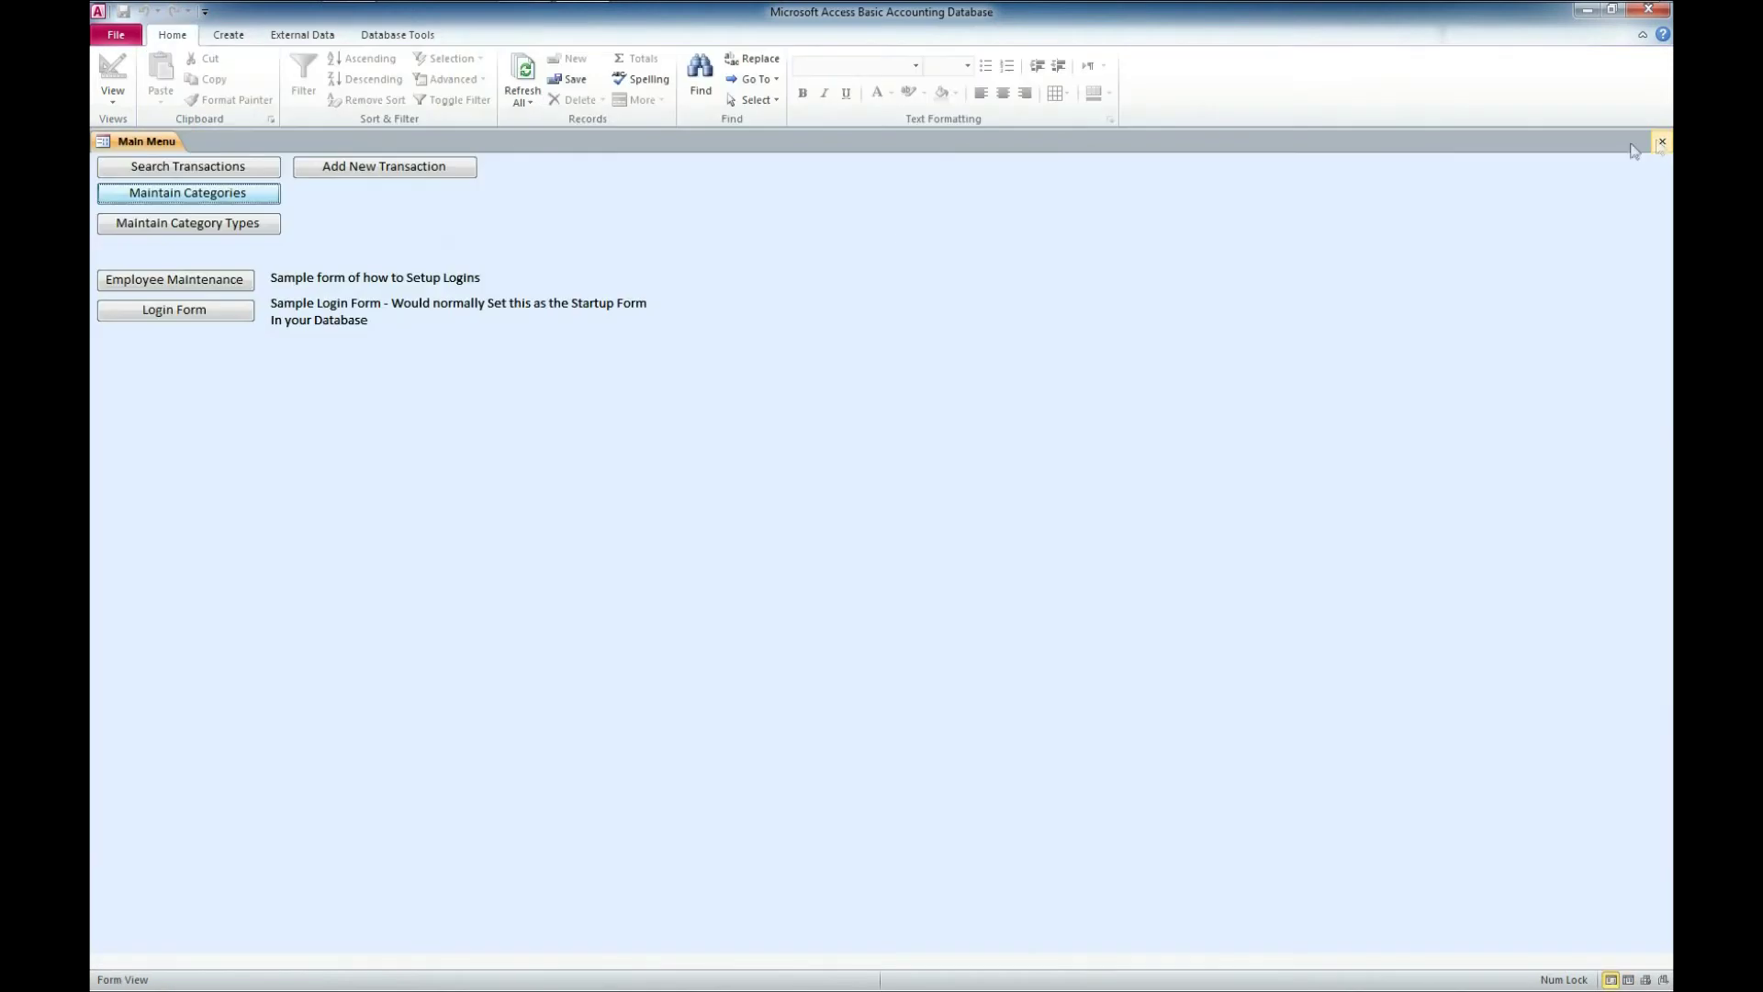
- Check the Income and Expense category types, then start a new transaction entry
{"action": "left_click", "coordinate": [187, 223]}
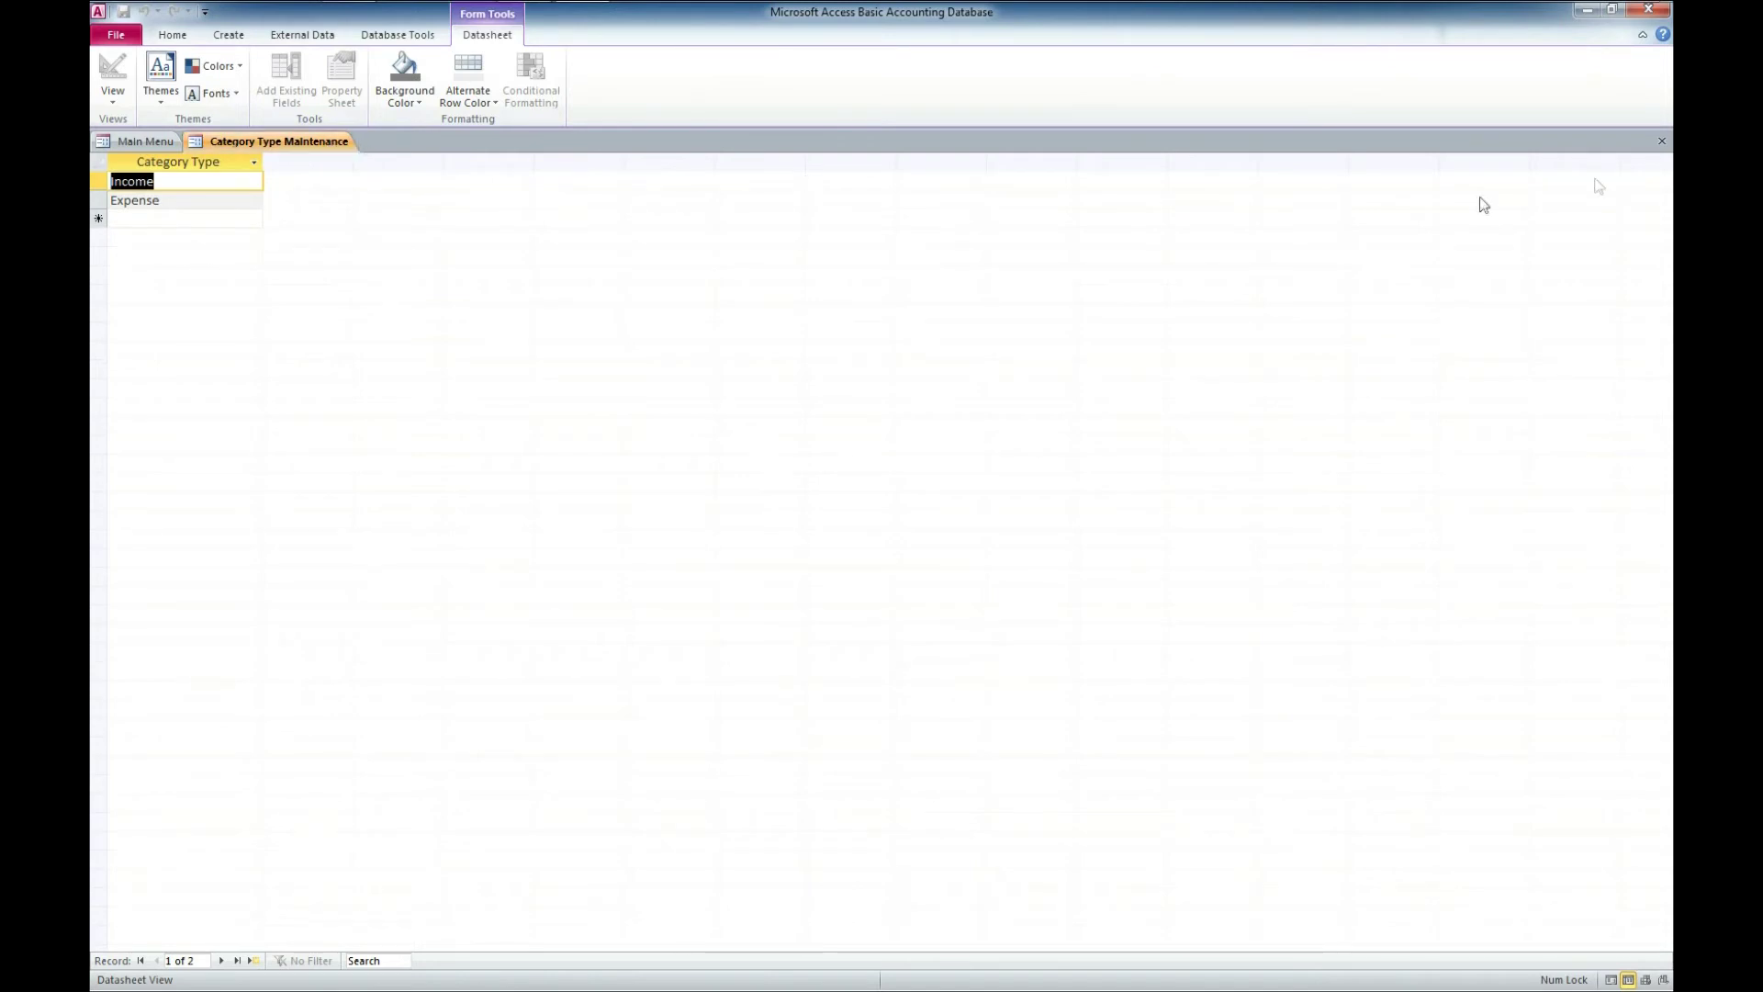
{"action": "left_click", "coordinate": [1659, 145]}
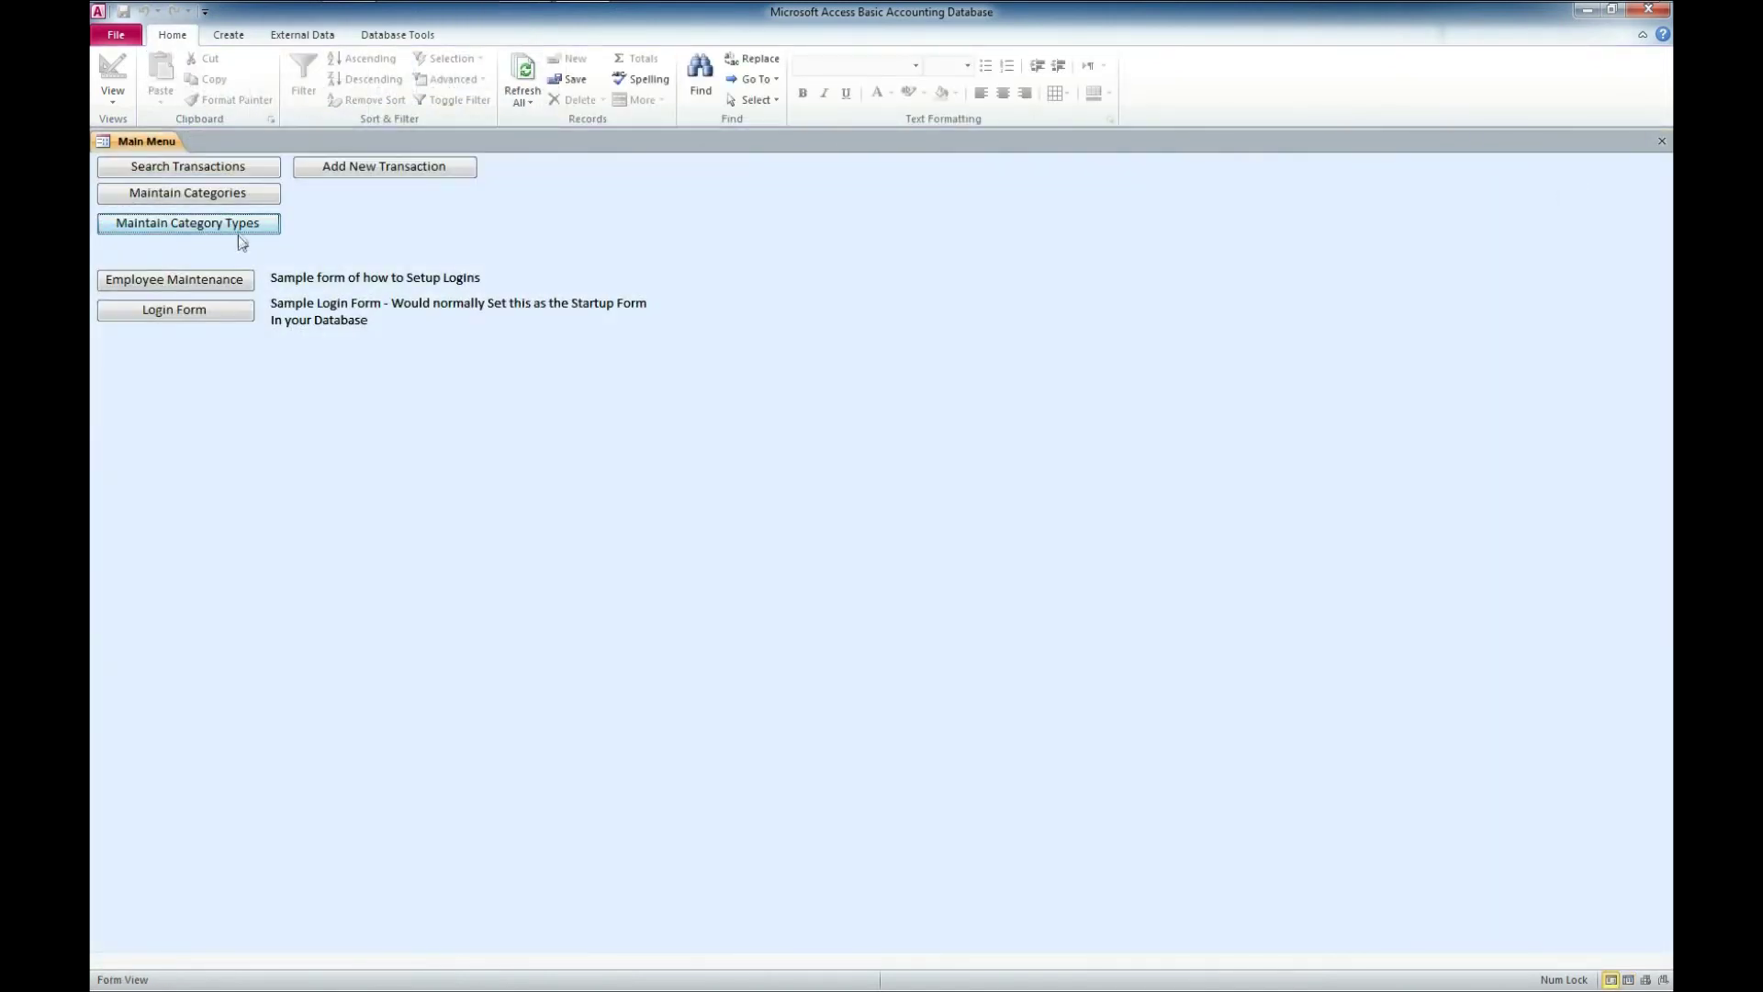
{"action": "left_click", "coordinate": [405, 168]}
- Enter the new transaction title 'Access Development Work' and pick the Consulting Services category
{"action": "left_click", "coordinate": [311, 168]}
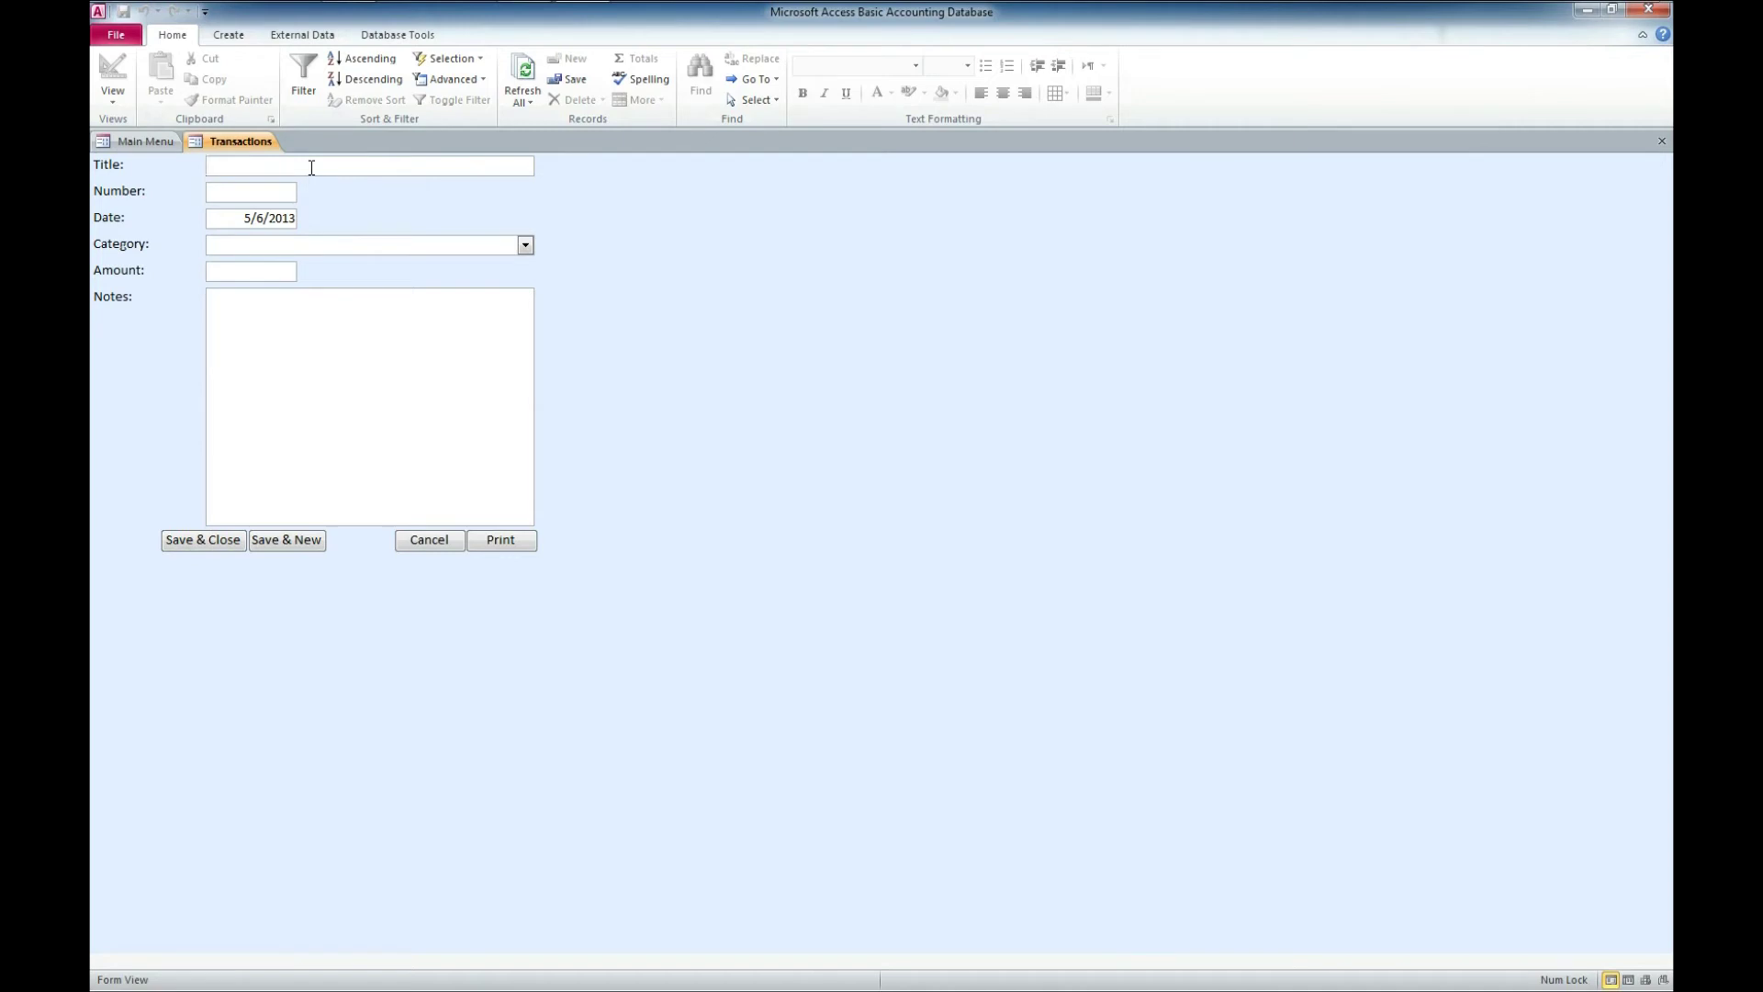
{"action": "type", "text": "Access"}
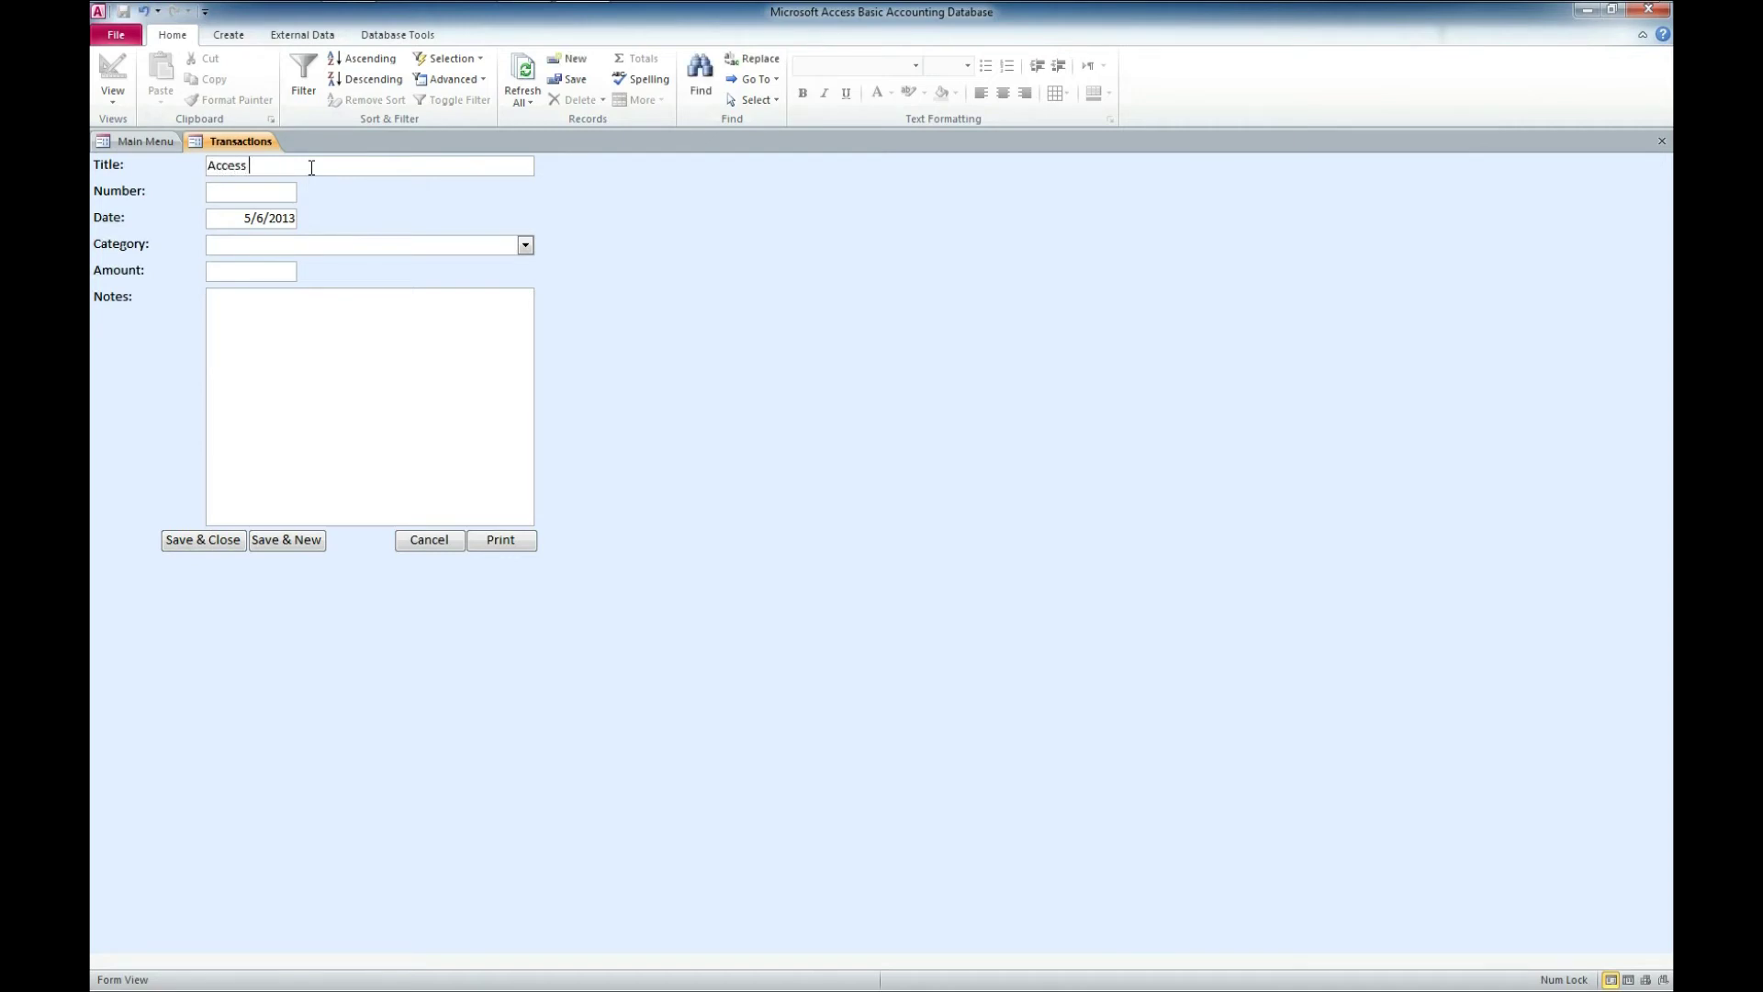
{"action": "type", "text": " Development Work"}
{"action": "left_click", "coordinate": [526, 245]}
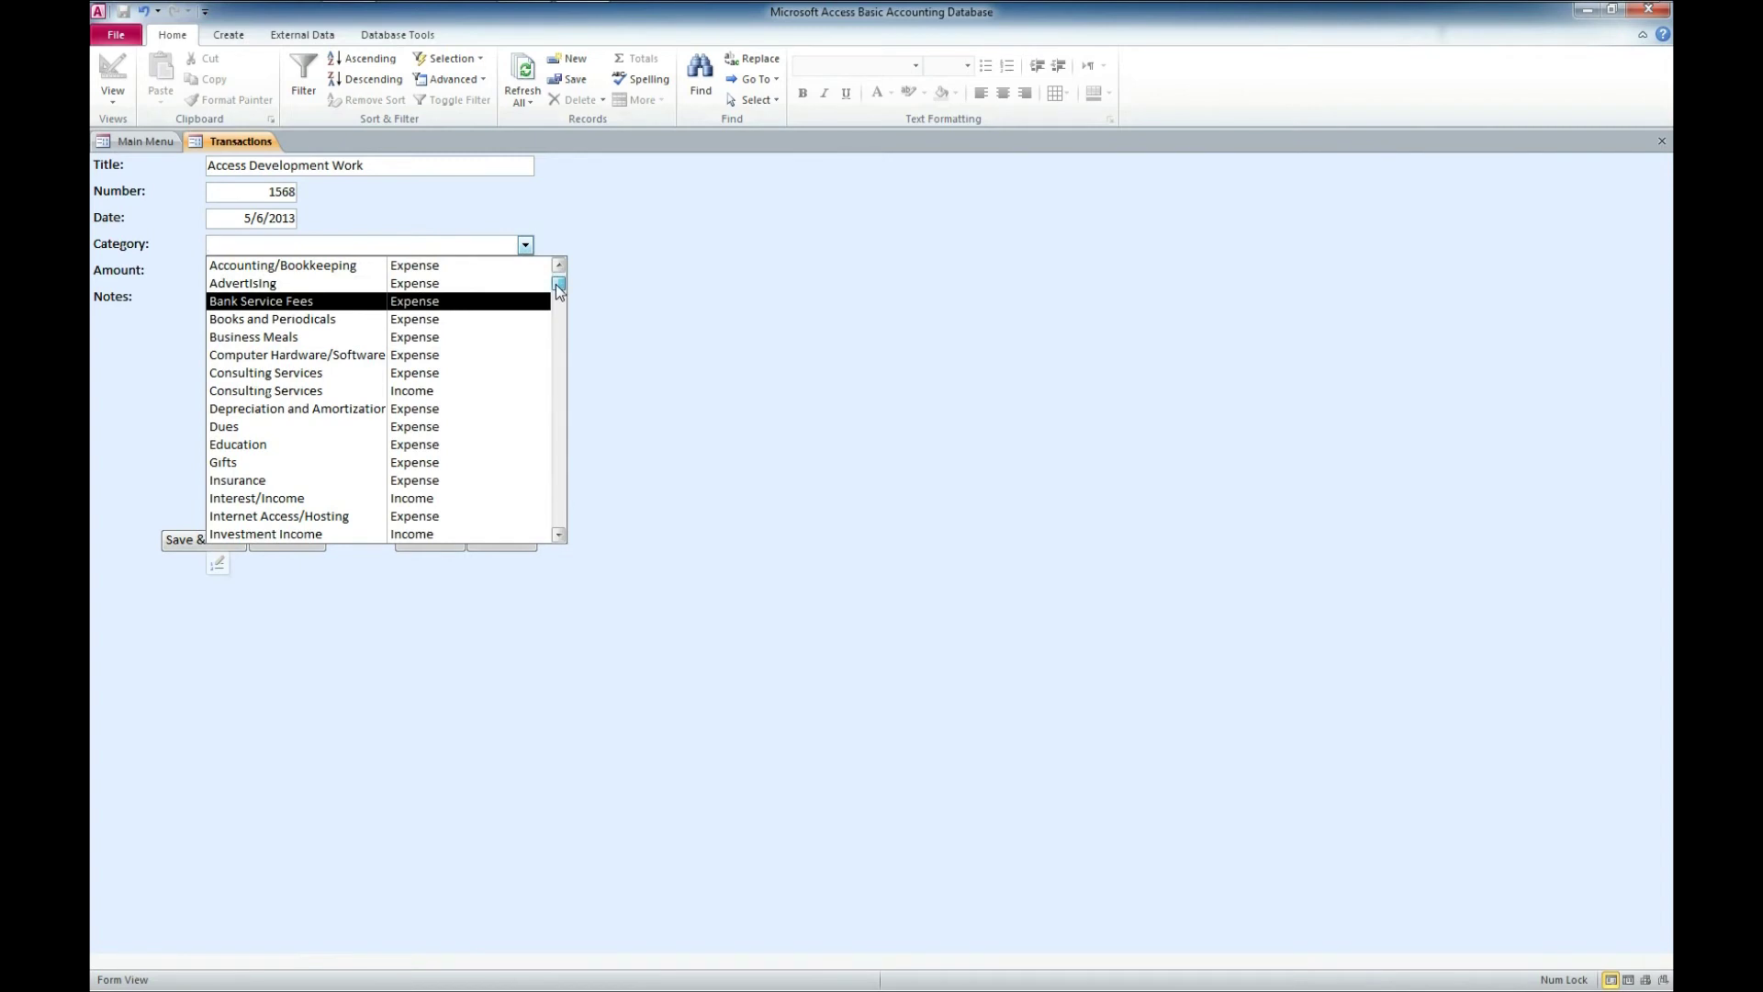
{"action": "left_click_drag", "start_coordinate": [558, 290], "coordinate": [558, 519]}
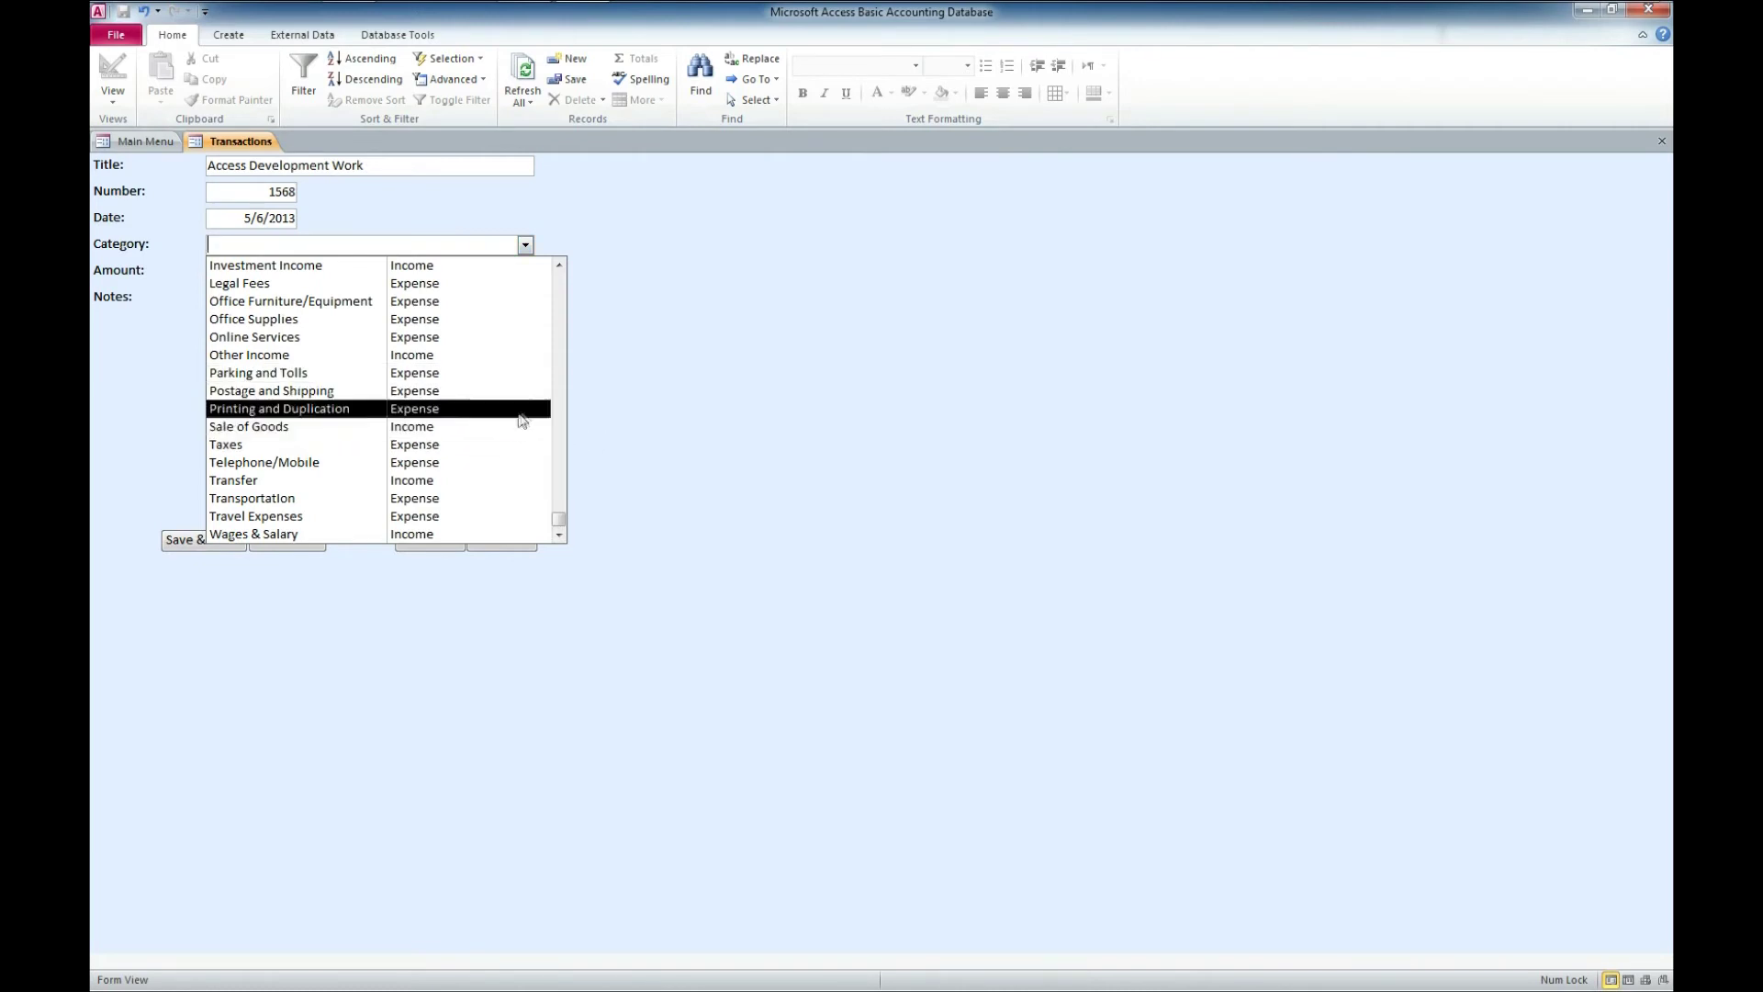
{"action": "left_click_drag", "start_coordinate": [560, 517], "coordinate": [583, 356]}
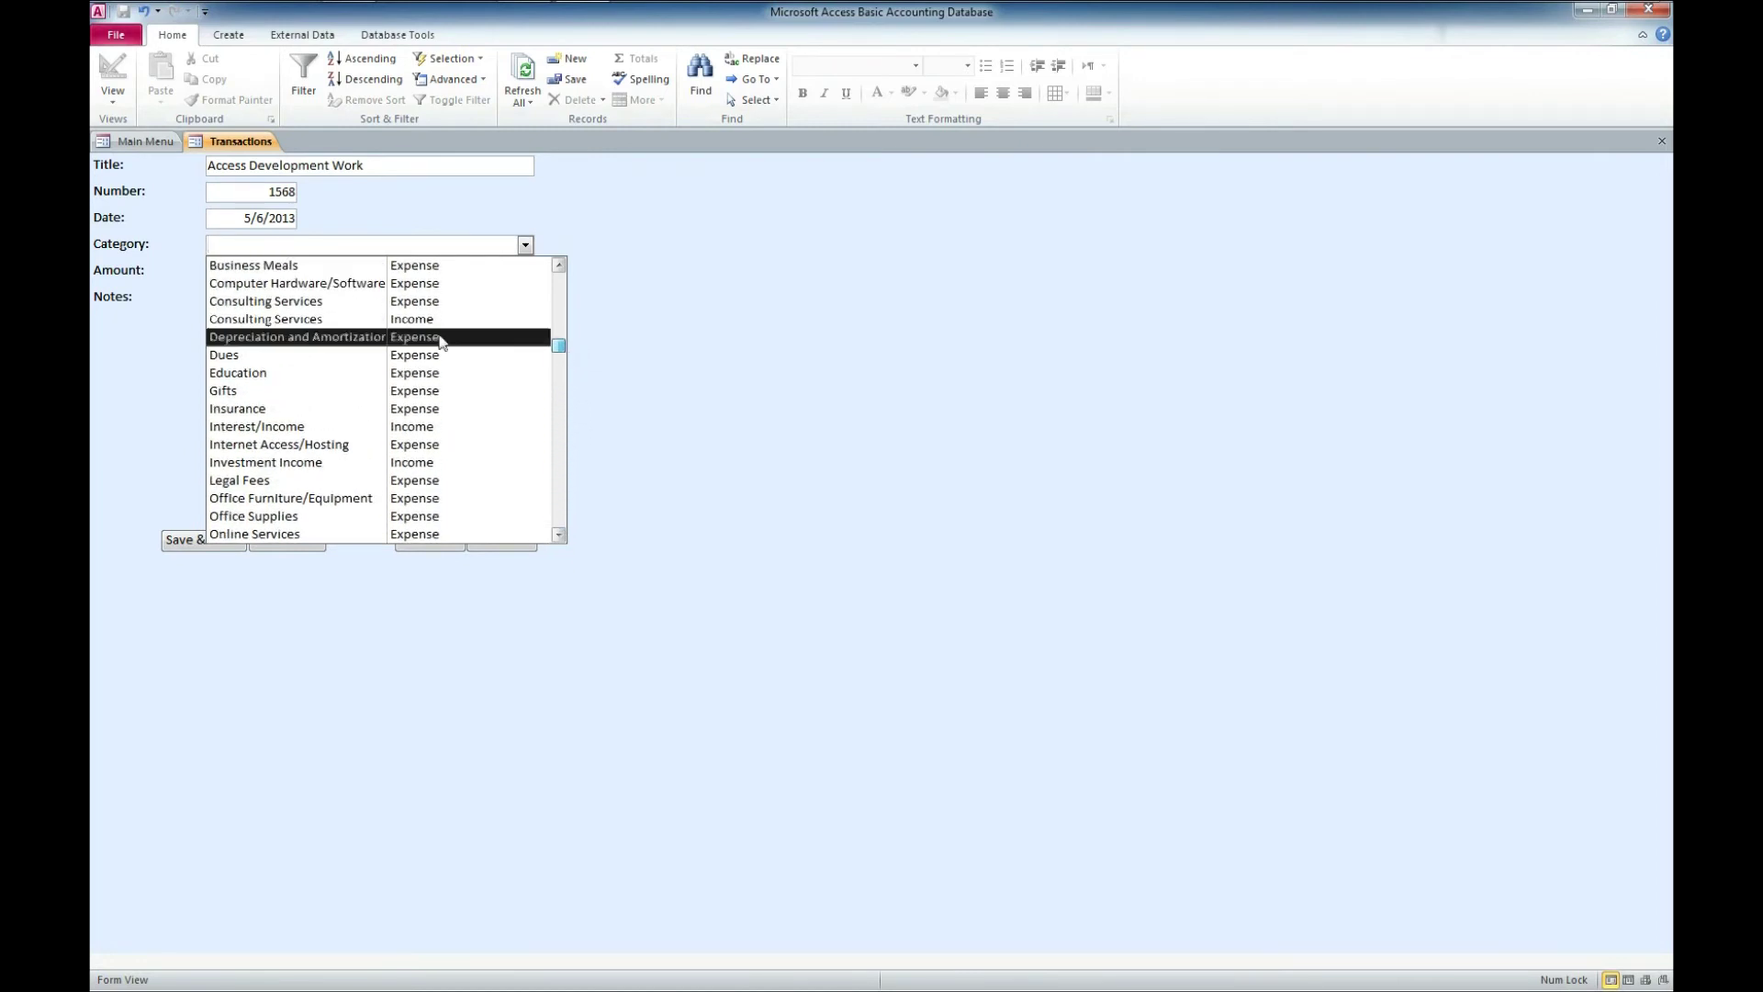
{"action": "left_click", "coordinate": [354, 318]}
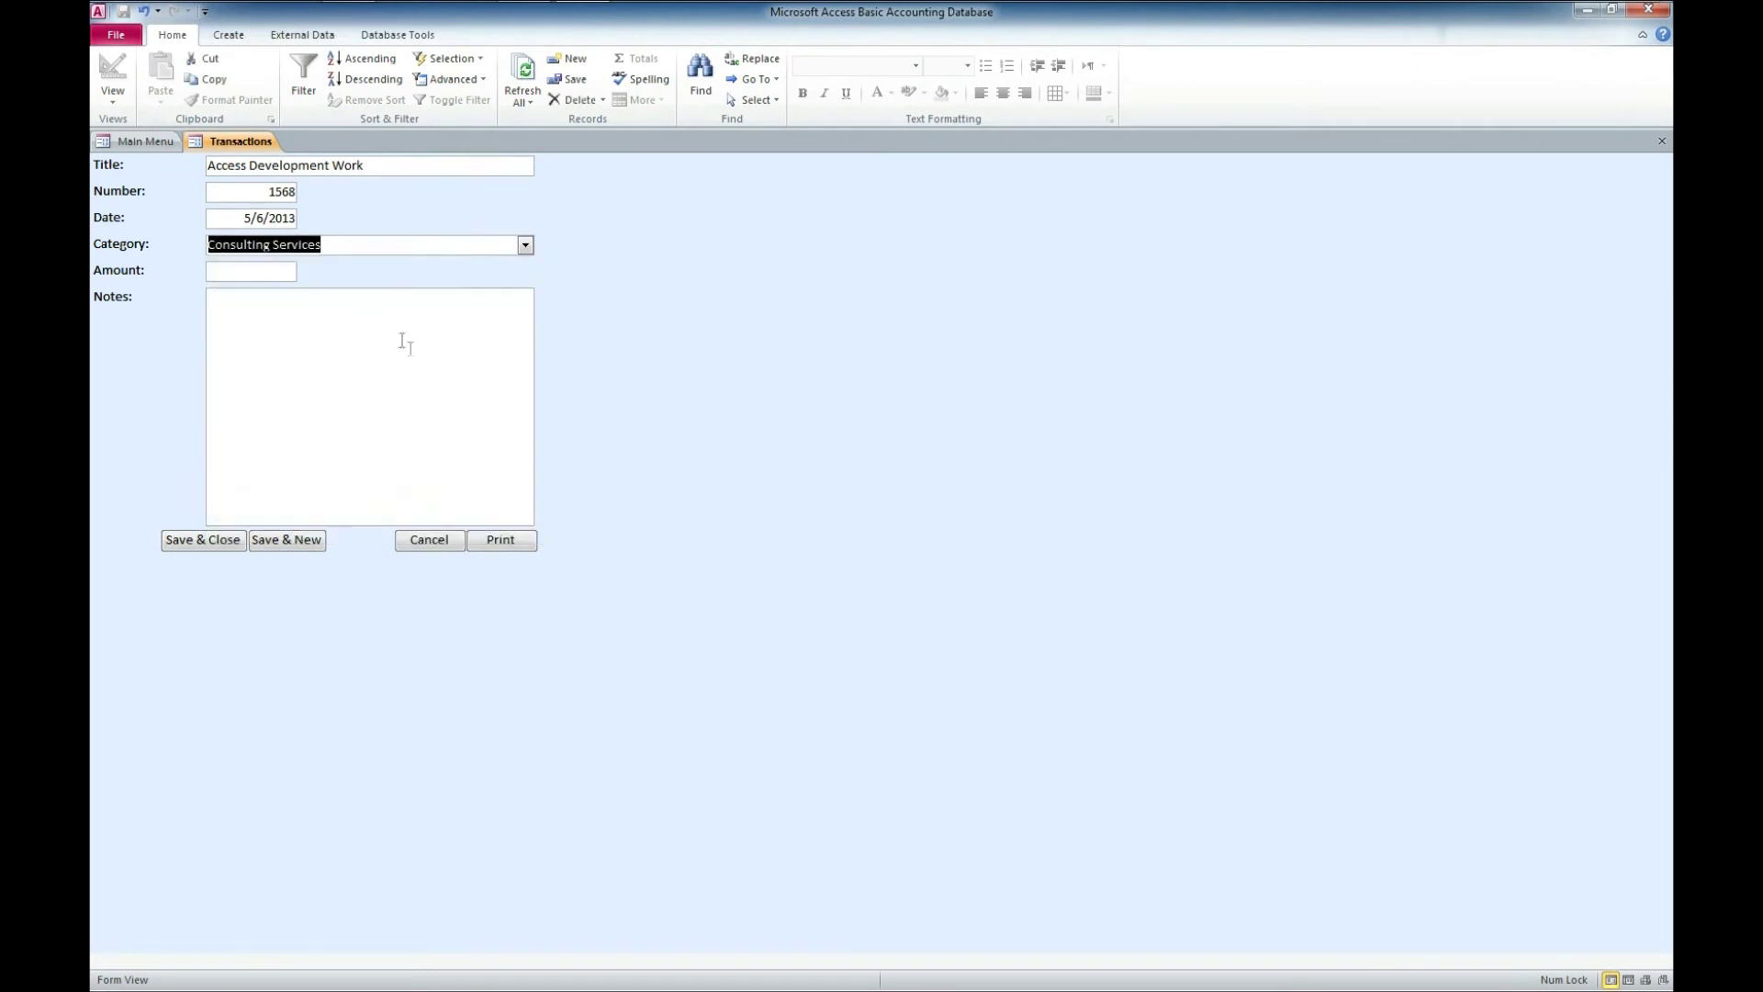
- Enter amount 125.00 and the note 'Did some access work for a client.', then save and close
{"action": "left_click", "coordinate": [250, 269]}
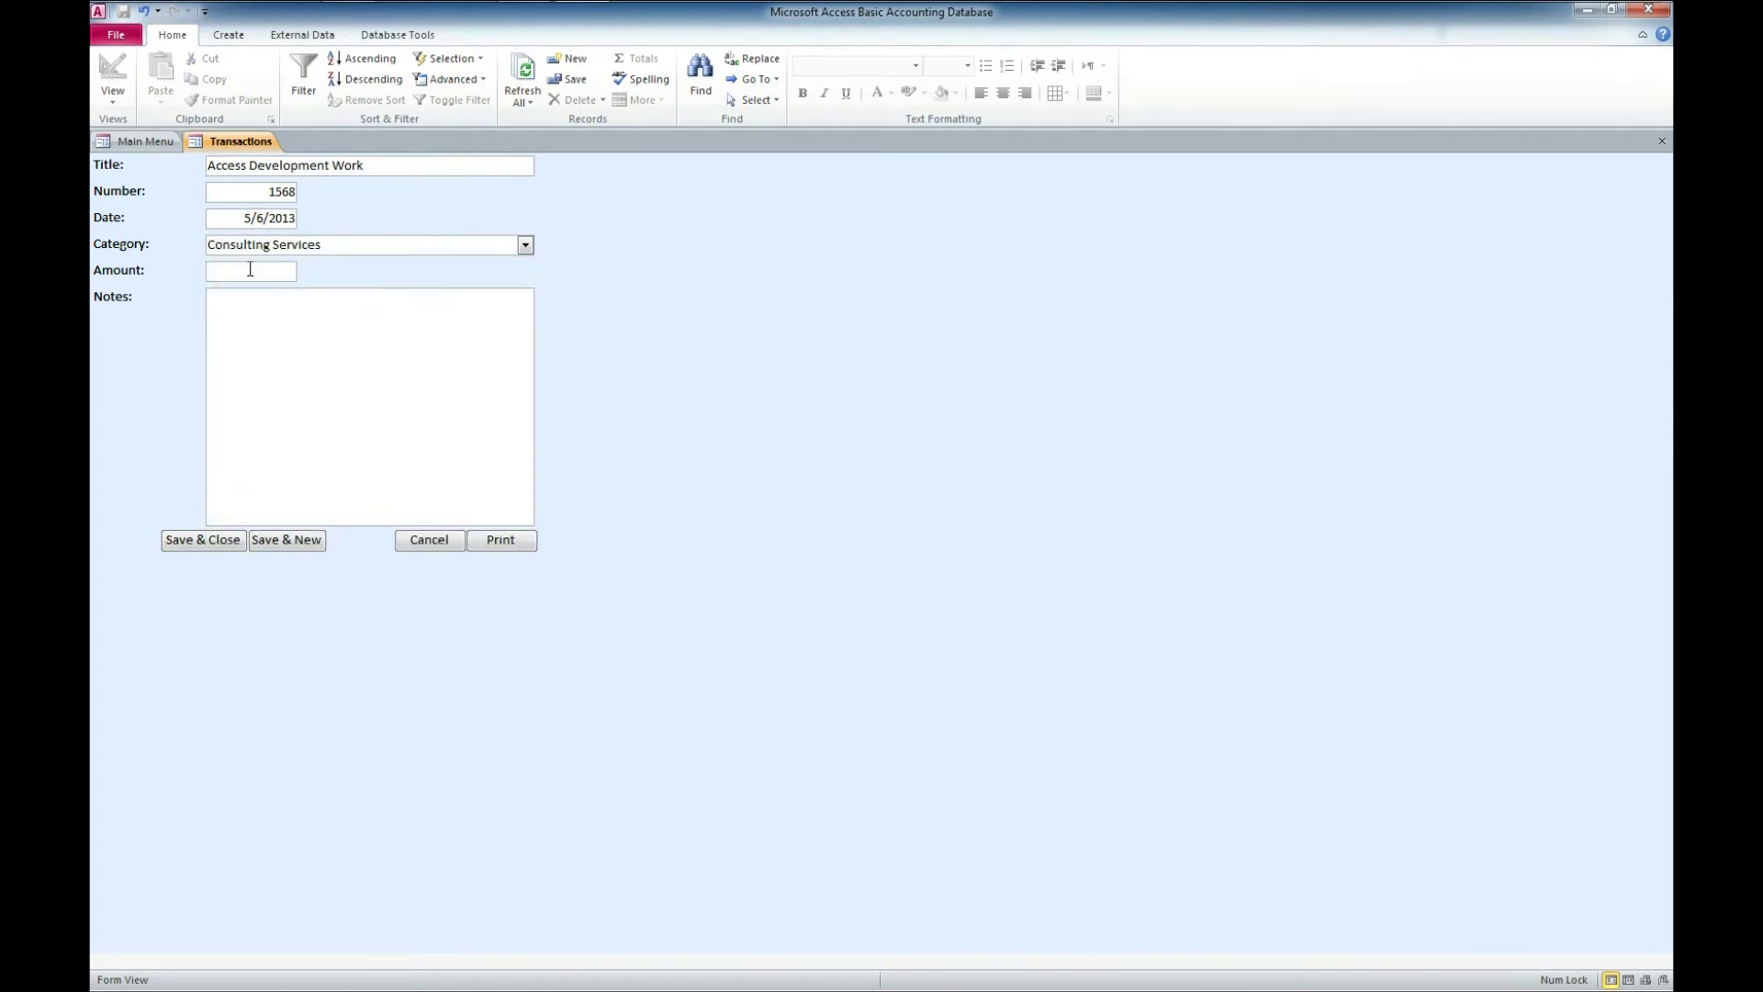
{"action": "type", "text": "125.00"}
{"action": "left_click", "coordinate": [285, 314]}
{"action": "type", "text": "Did some access work for a client."}
{"action": "left_click", "coordinate": [201, 541]}
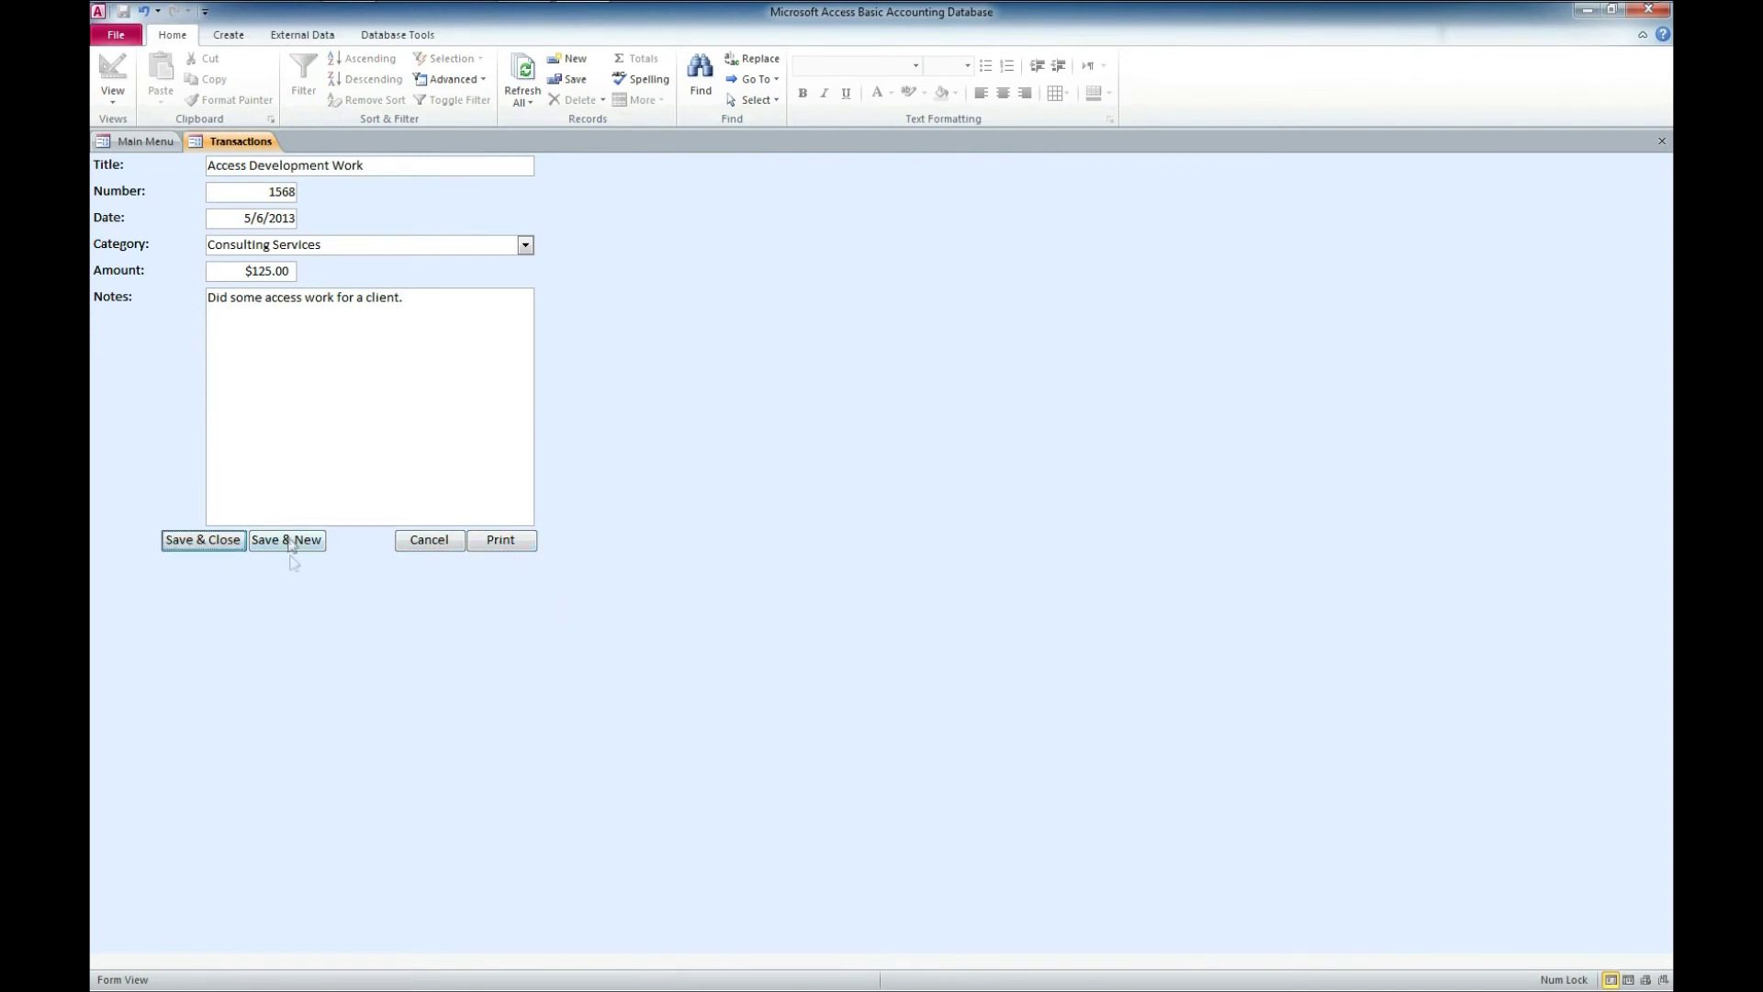
{"action": "left_click", "coordinate": [213, 542]}
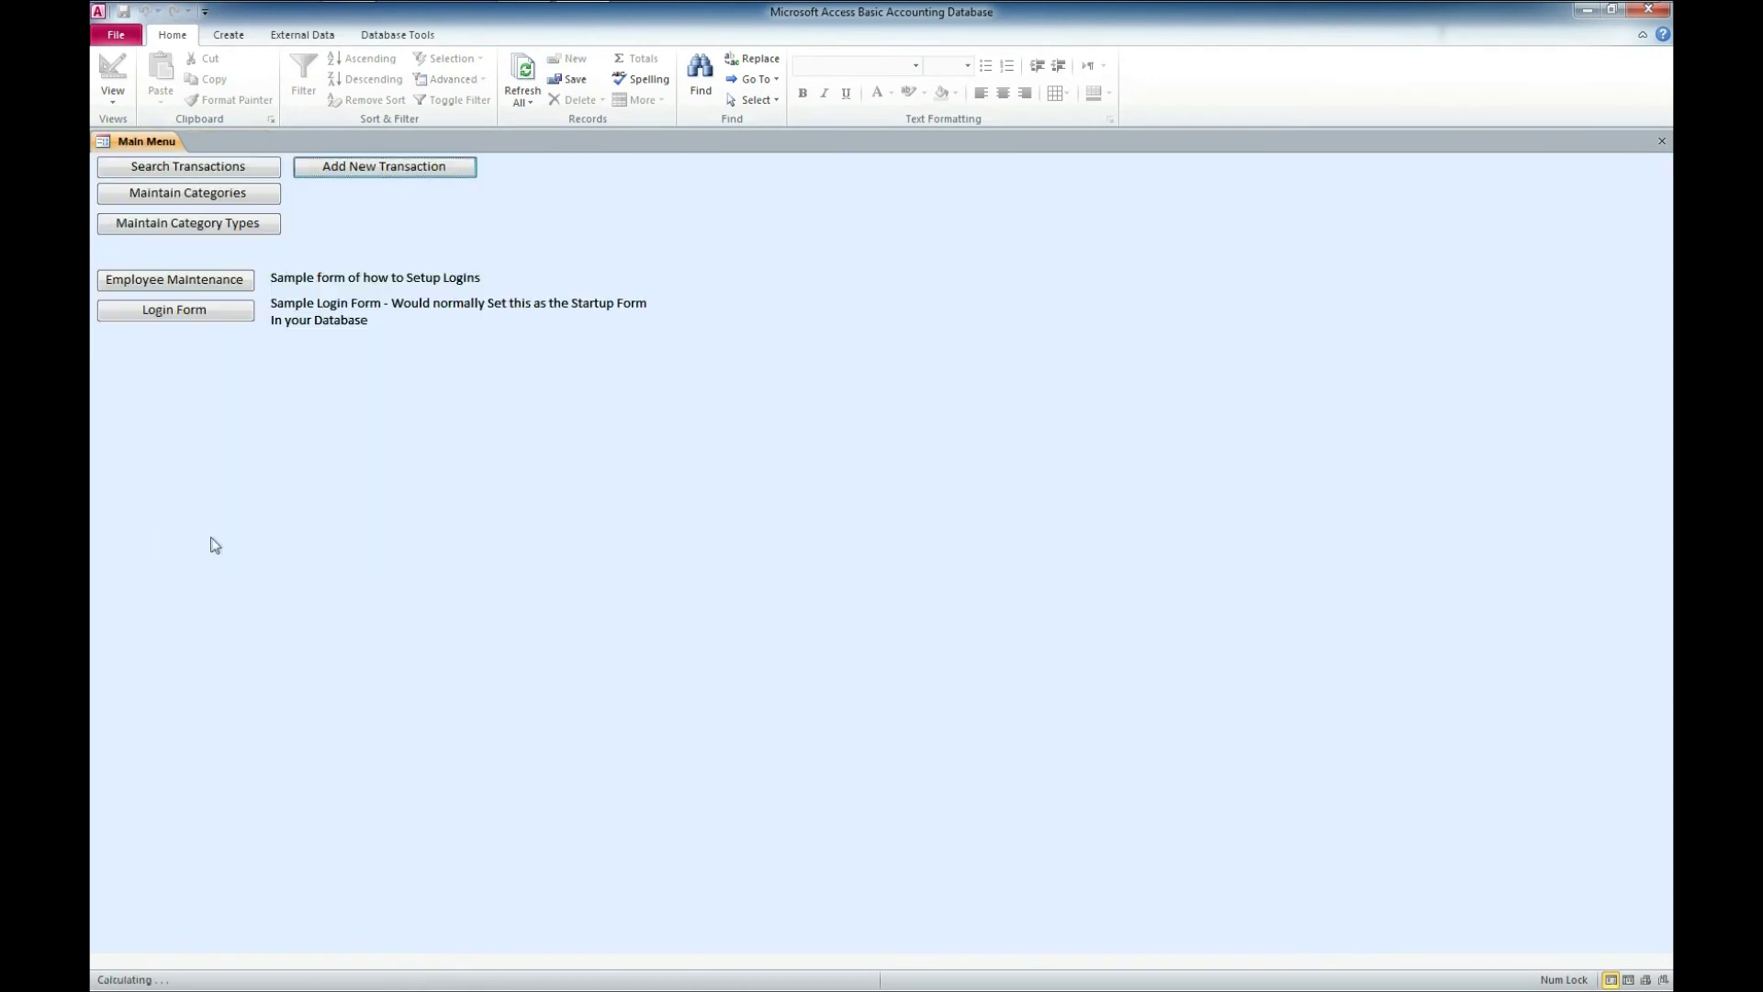
- Search transactions filtered to the Income category type
{"action": "left_click", "coordinate": [256, 167]}
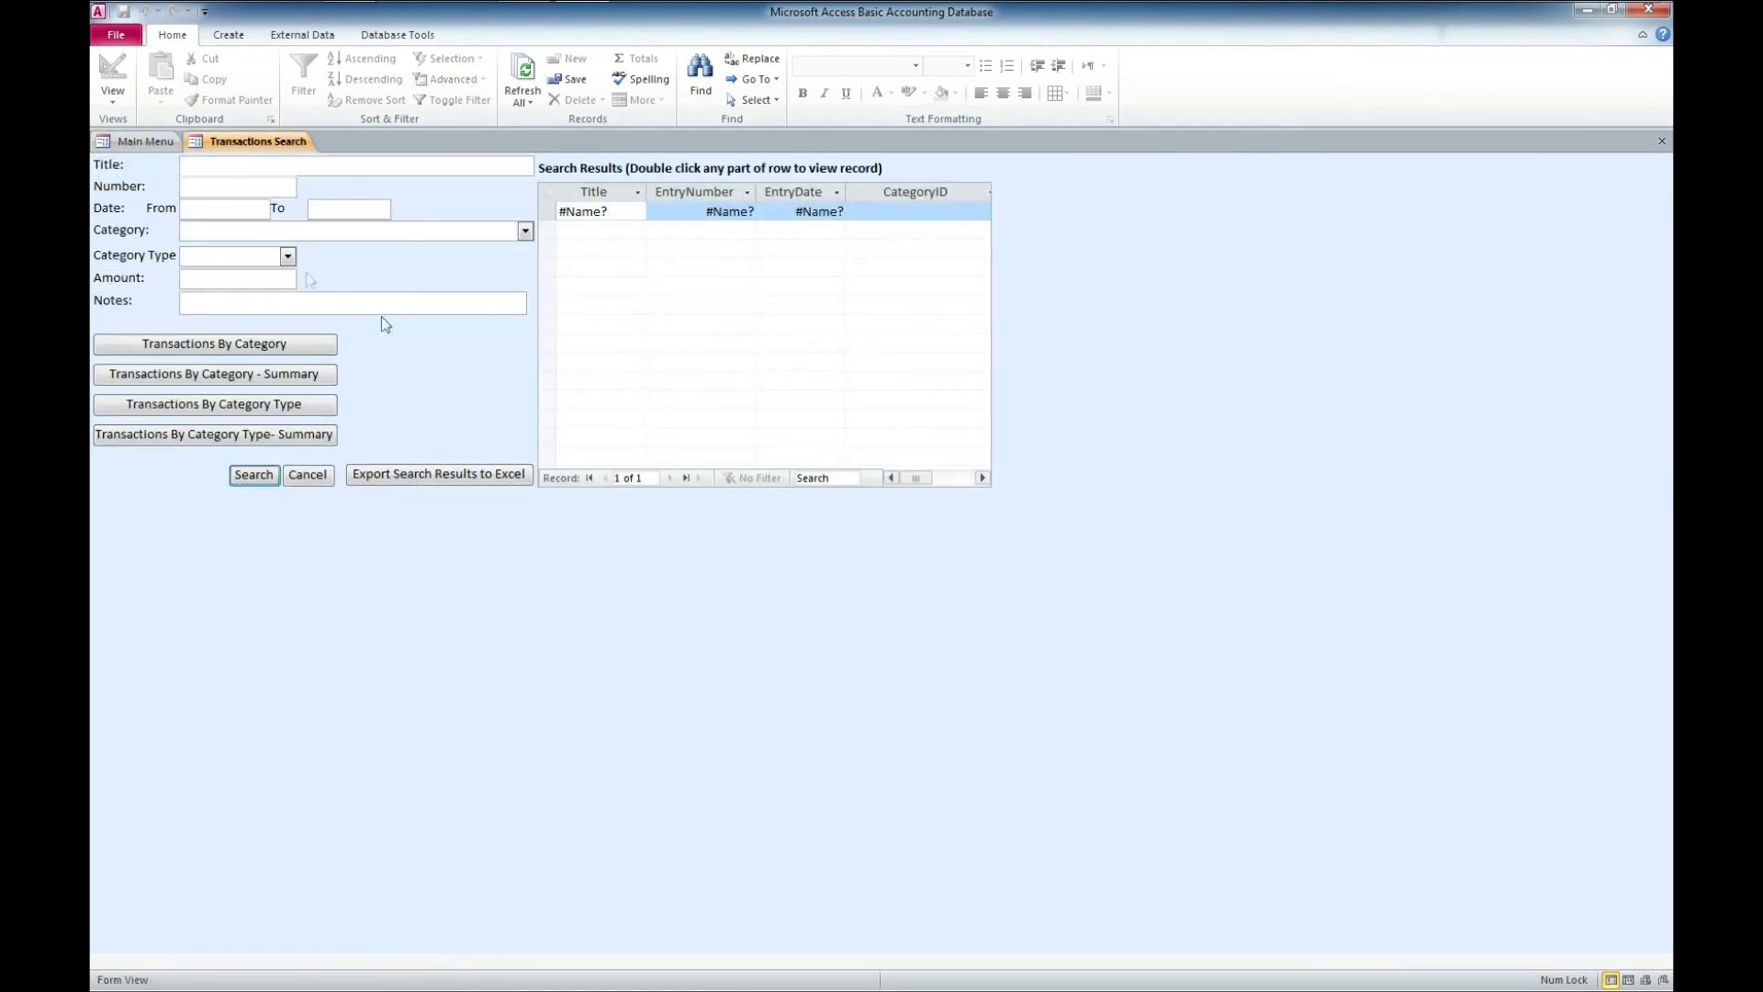
{"action": "left_click", "coordinate": [264, 166]}
{"action": "left_click", "coordinate": [288, 257]}
{"action": "left_click", "coordinate": [288, 257]}
{"action": "left_click", "coordinate": [287, 257]}
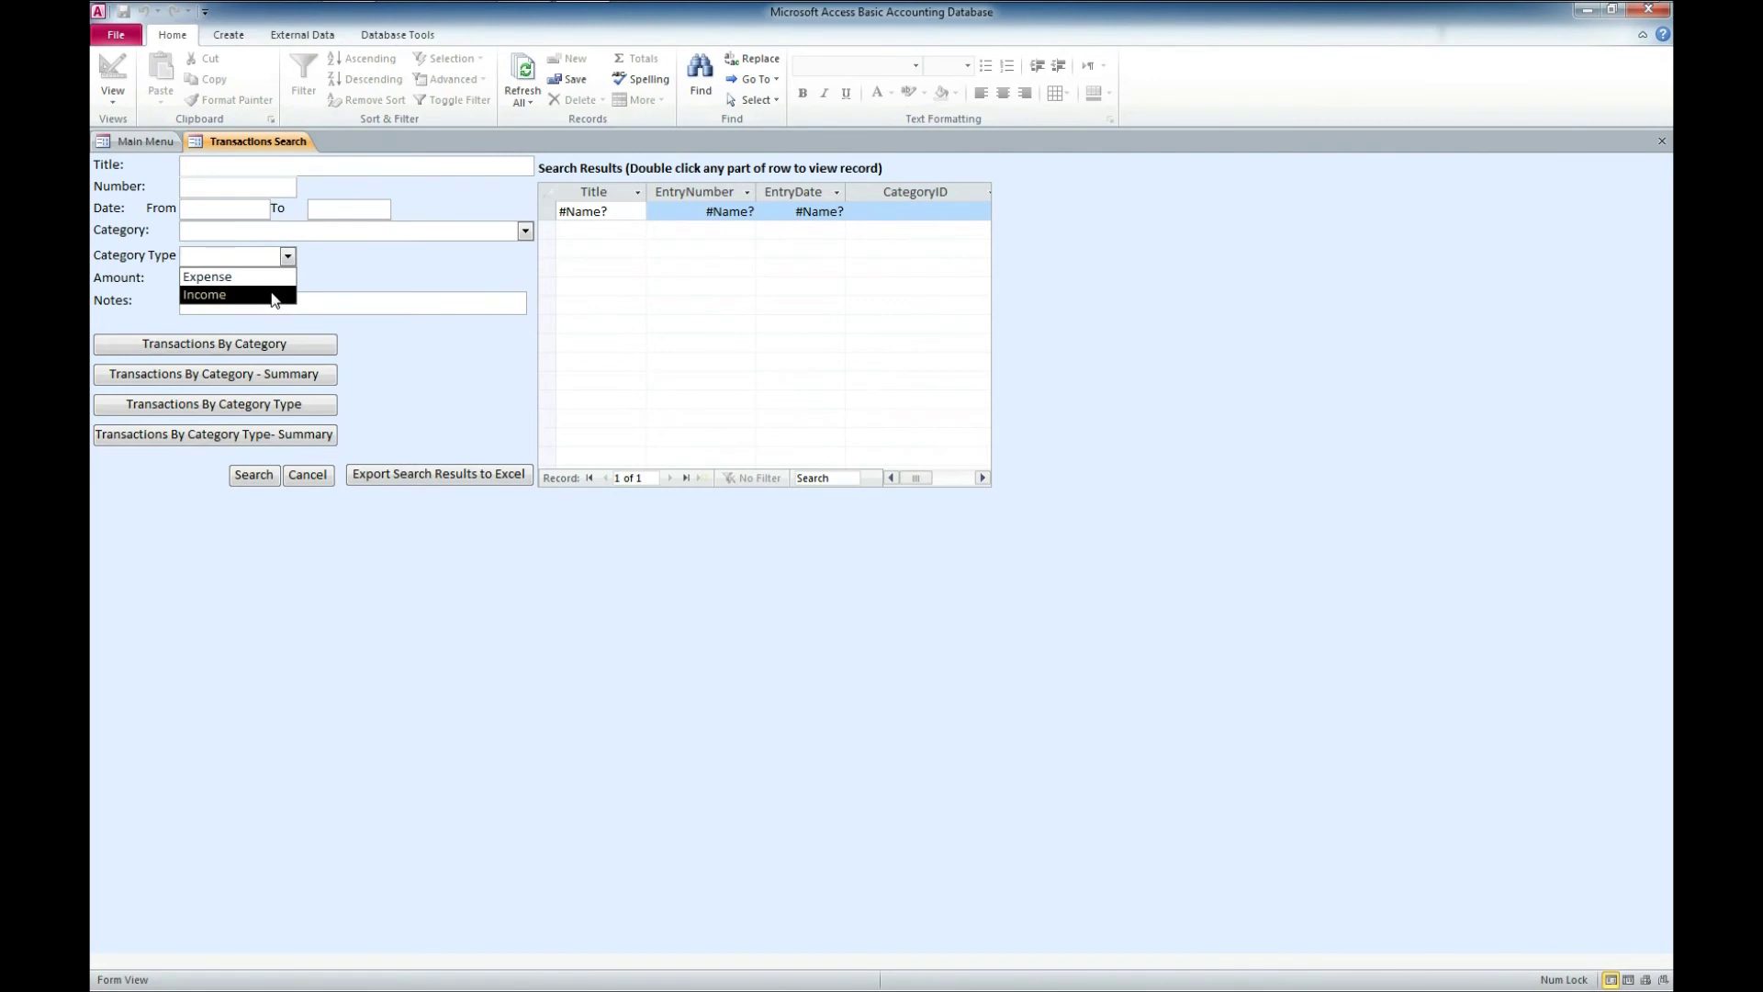
{"action": "left_click", "coordinate": [273, 295]}
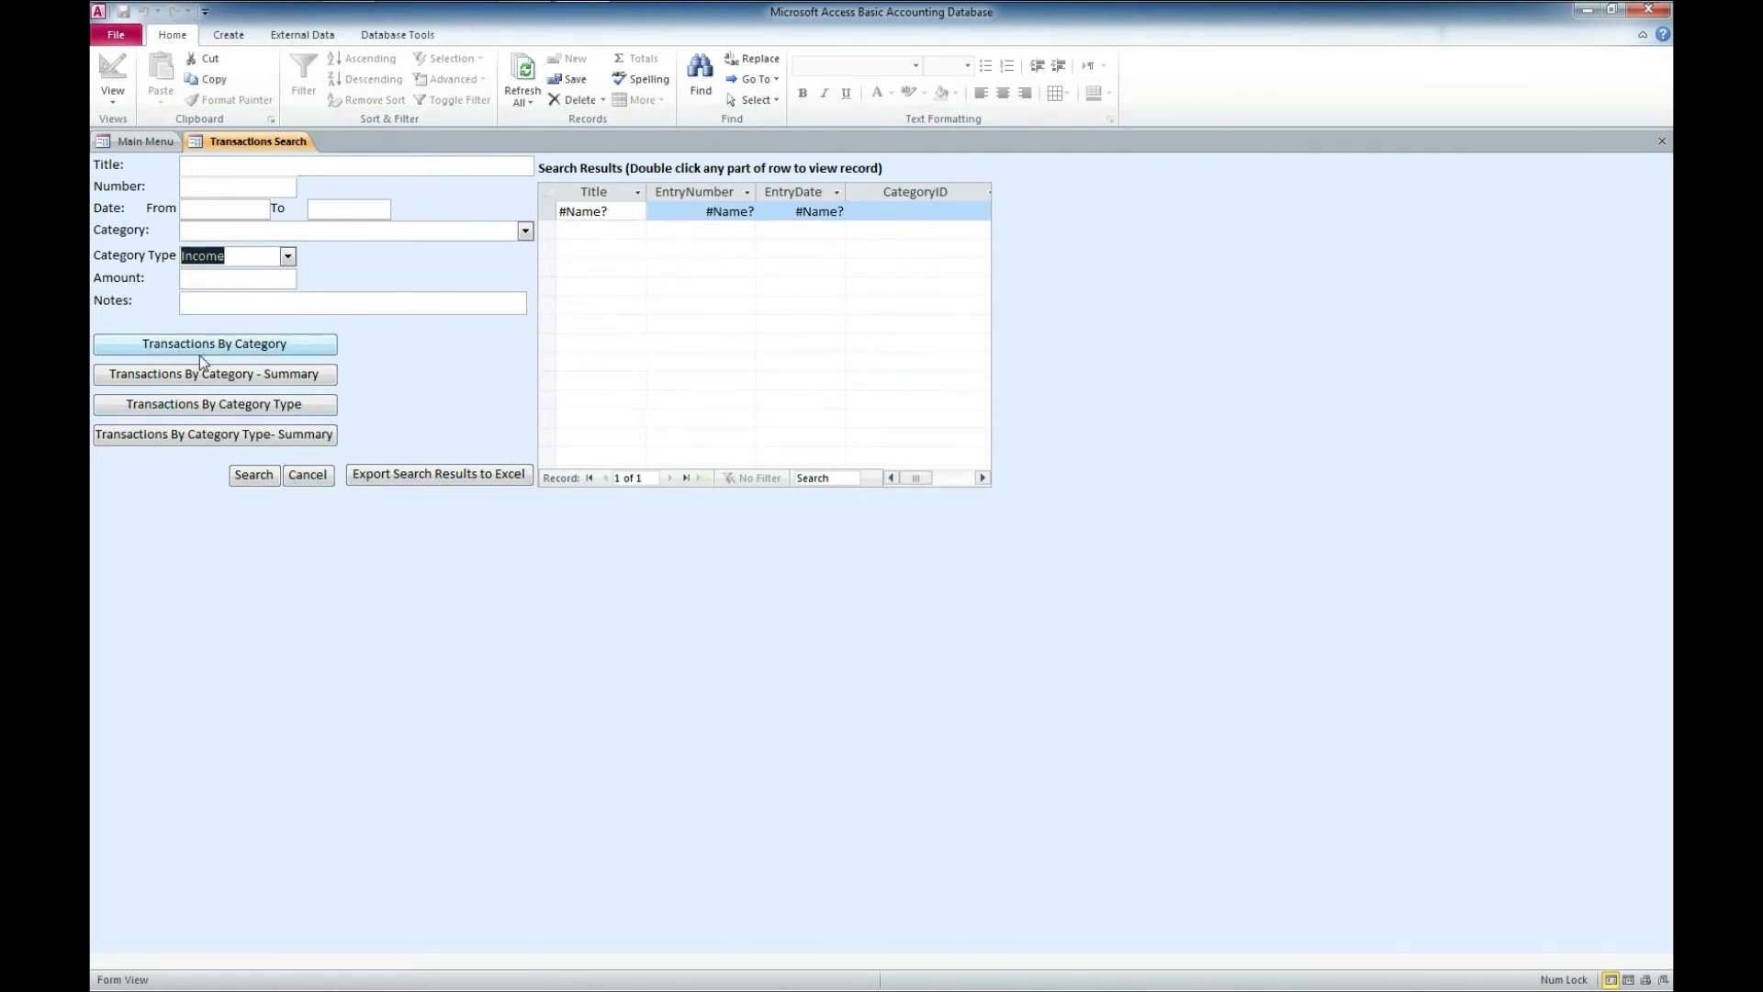
{"action": "left_click", "coordinate": [254, 475]}
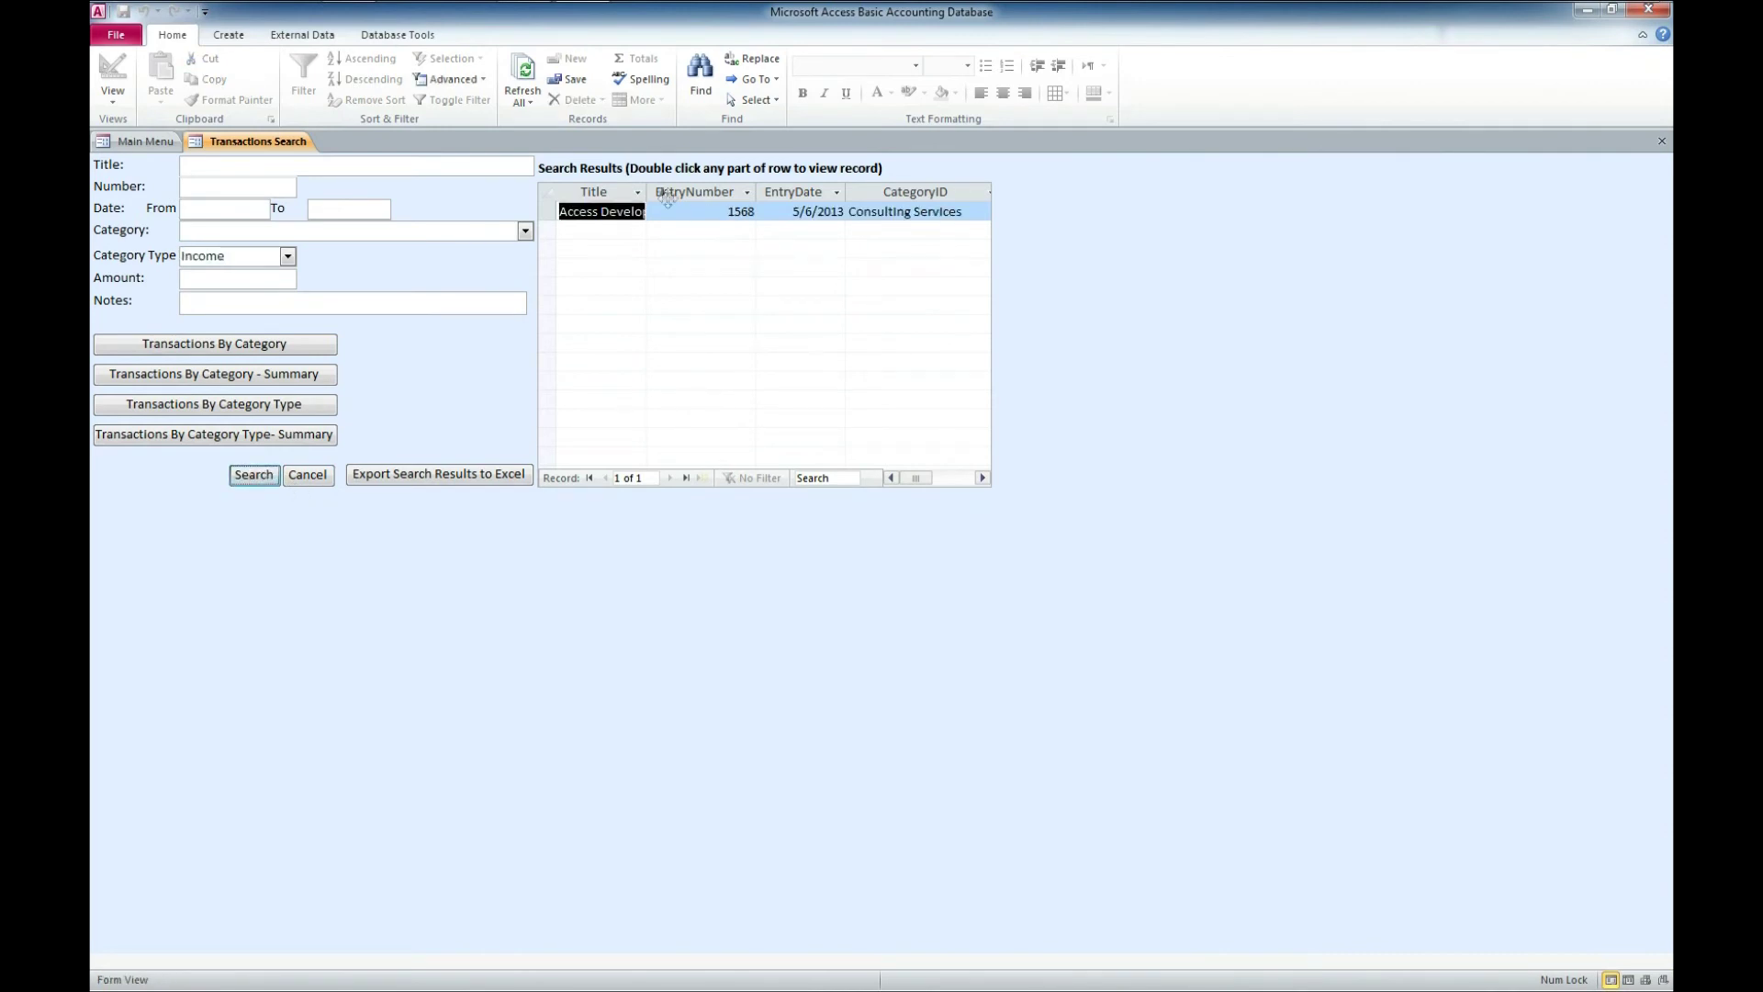
- Widen the Title column and fit the Memo column in the search results
{"action": "left_click_drag", "start_coordinate": [651, 182], "coordinate": [675, 182]}
{"action": "left_click_drag", "start_coordinate": [918, 478], "coordinate": [951, 477]}
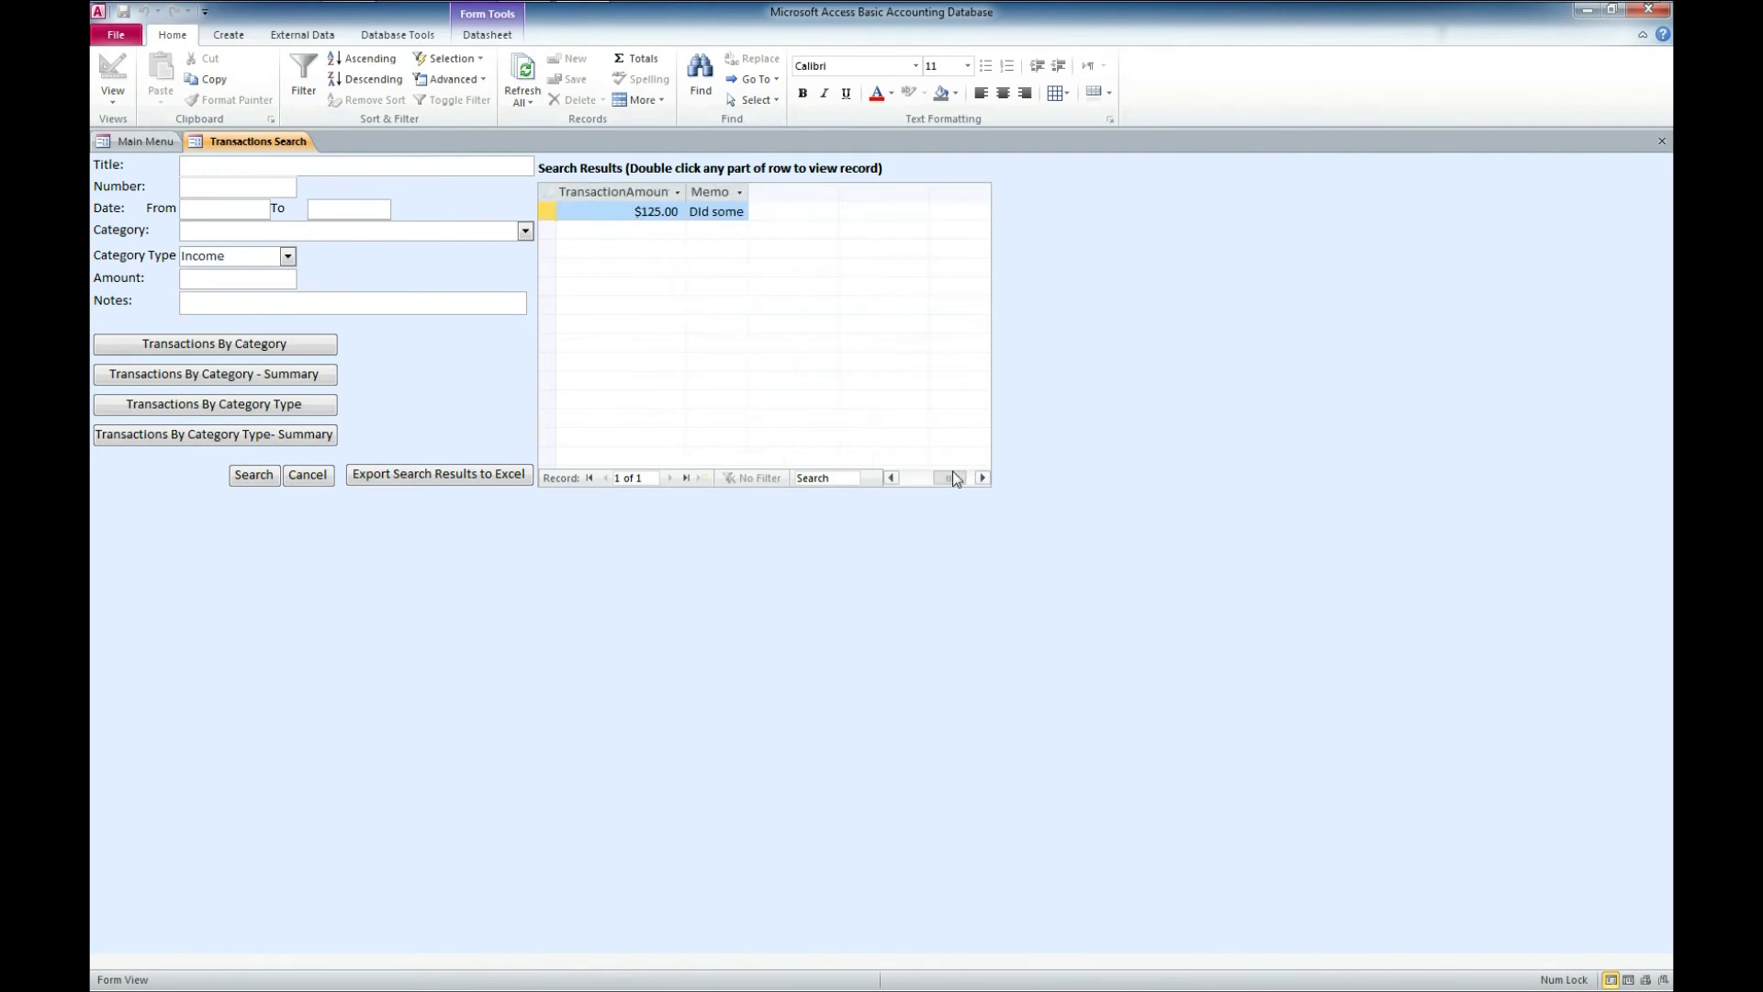
{"action": "double_click", "coordinate": [748, 192]}
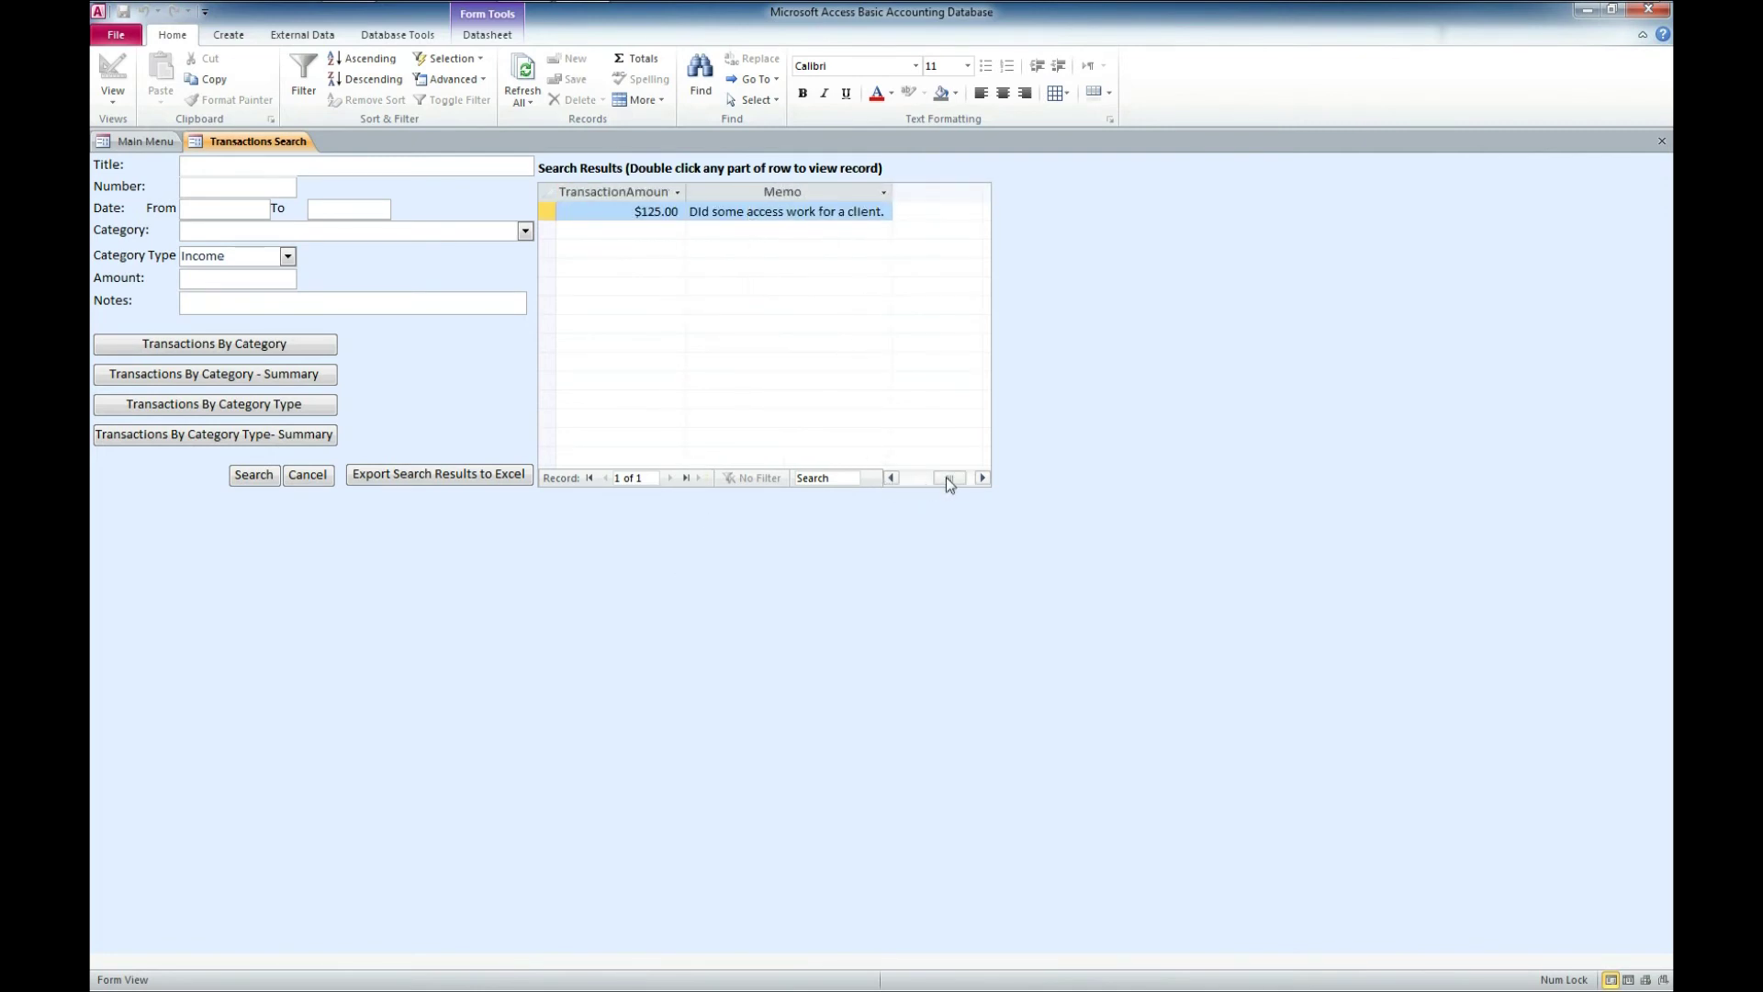
{"action": "left_click_drag", "start_coordinate": [946, 479], "coordinate": [777, 479]}
- Search for Expense transactions, then clear the category type filter, search again and widen Title further
{"action": "left_click", "coordinate": [288, 258]}
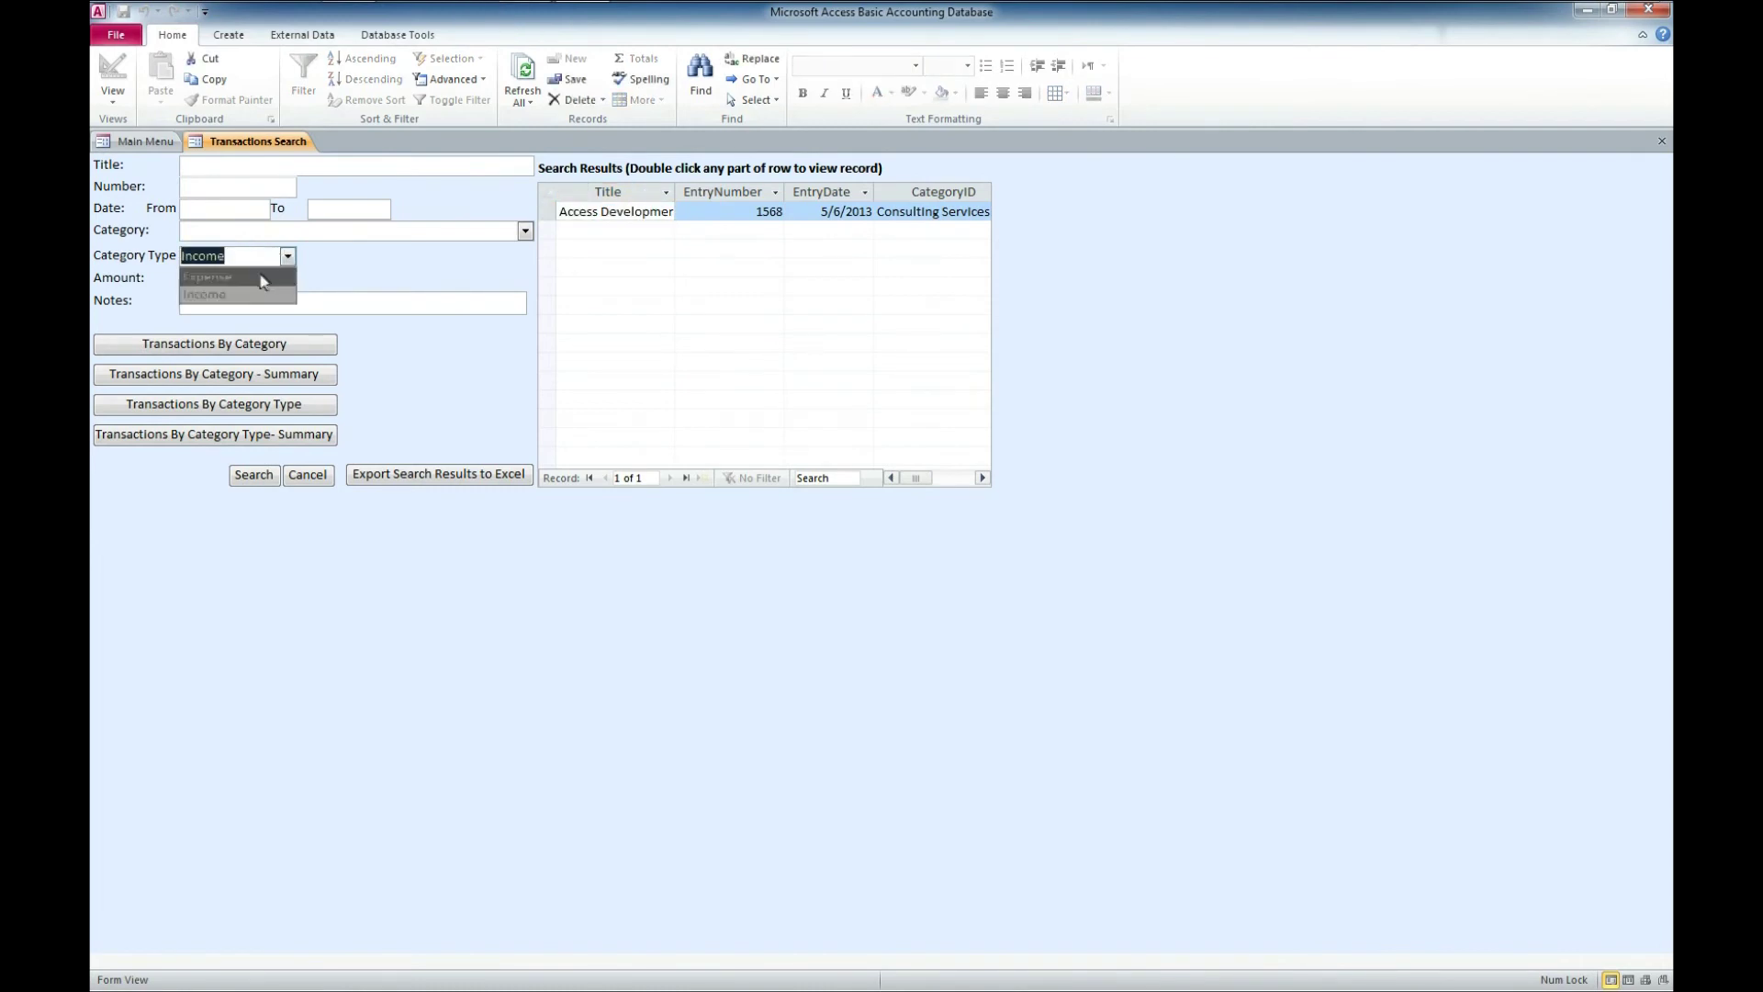
{"action": "left_click", "coordinate": [260, 279]}
{"action": "left_click", "coordinate": [261, 476]}
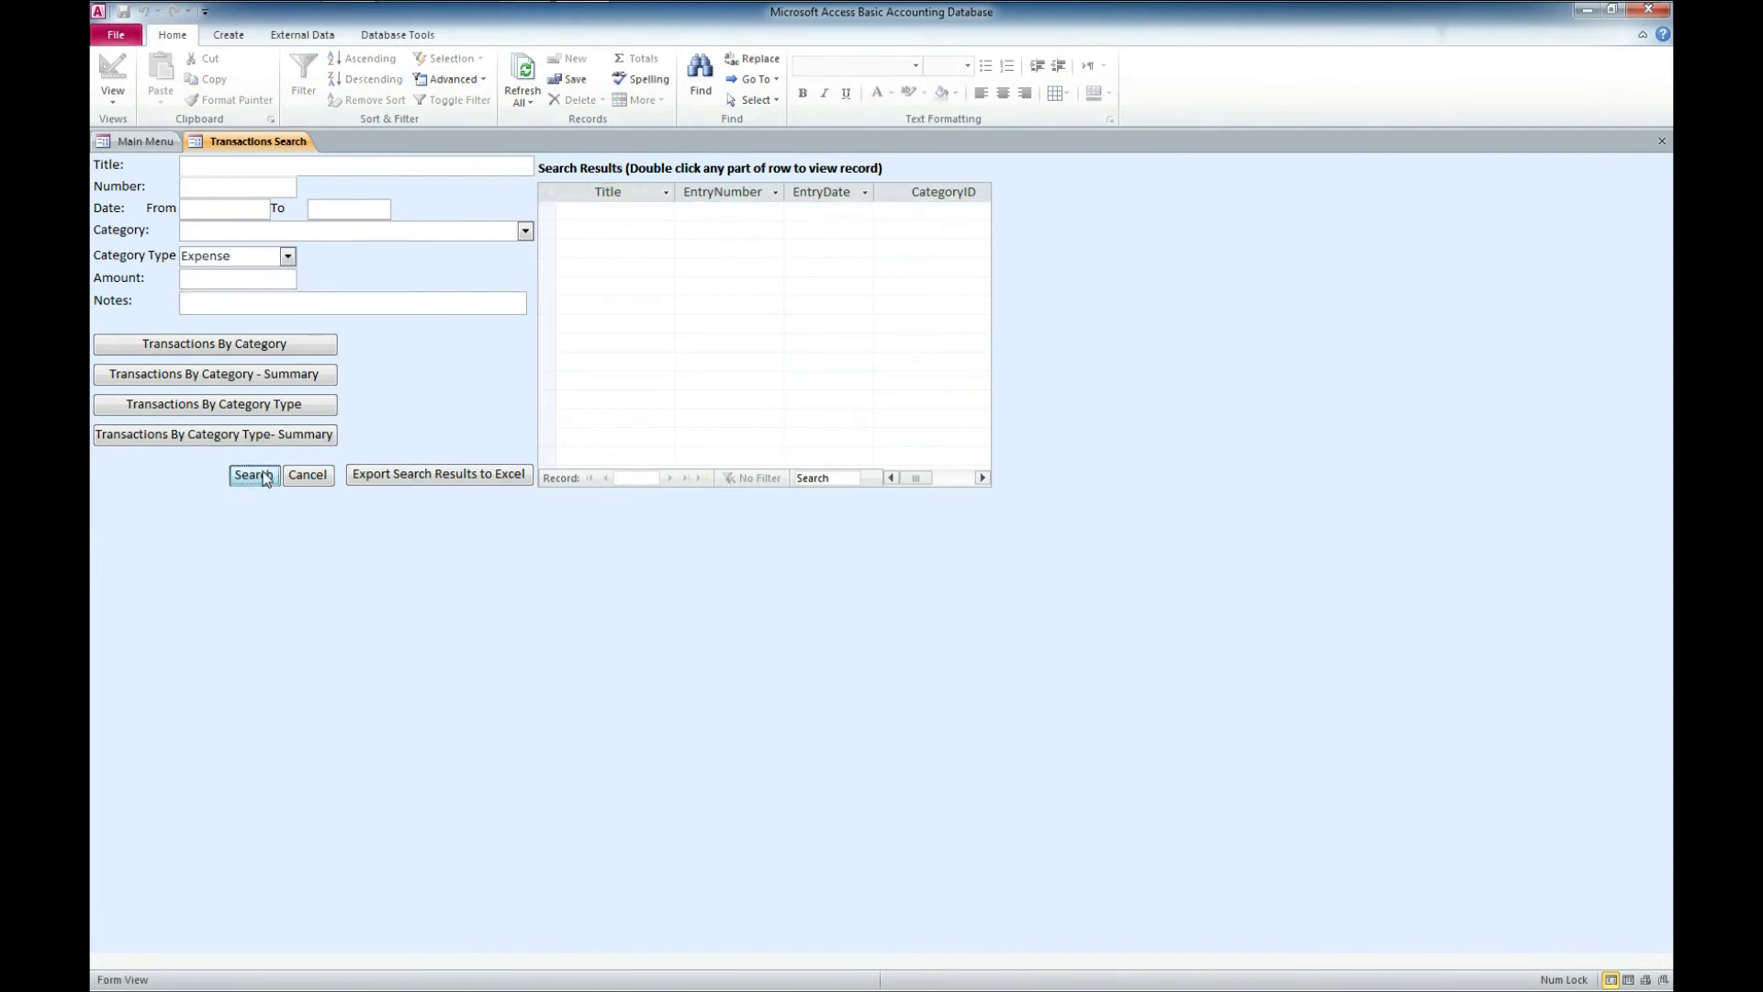
{"action": "left_click", "coordinate": [288, 258]}
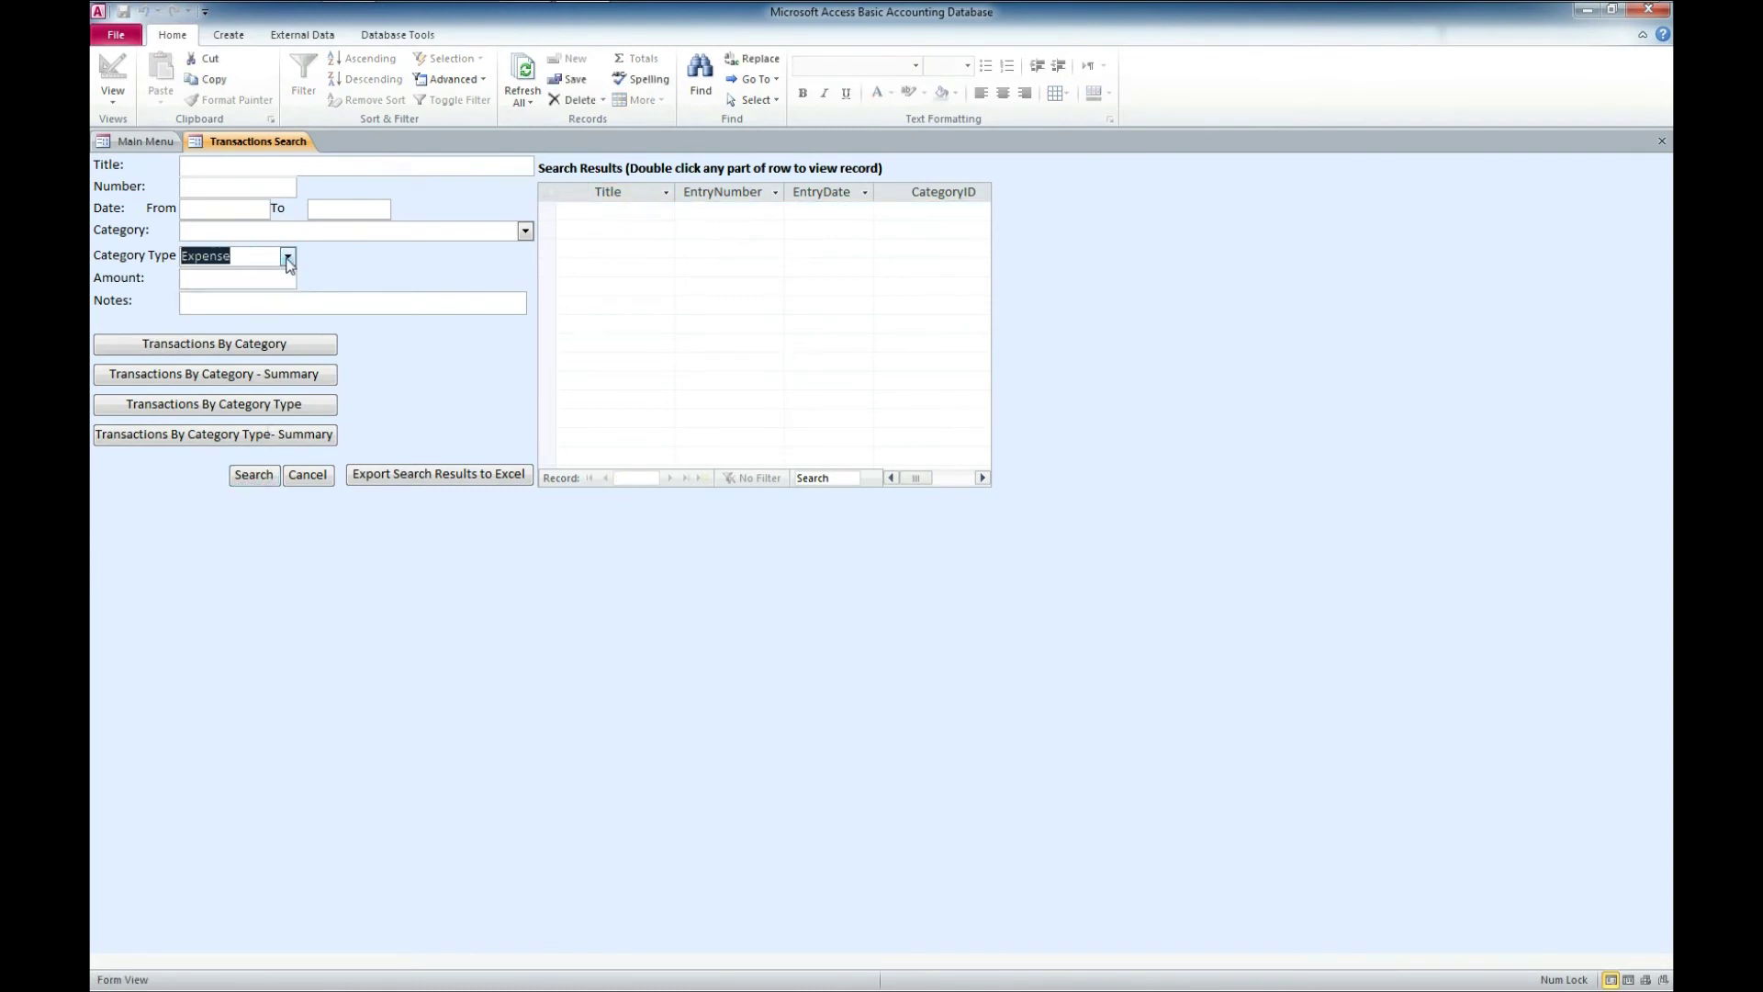
{"action": "key", "text": "BackSpace"}
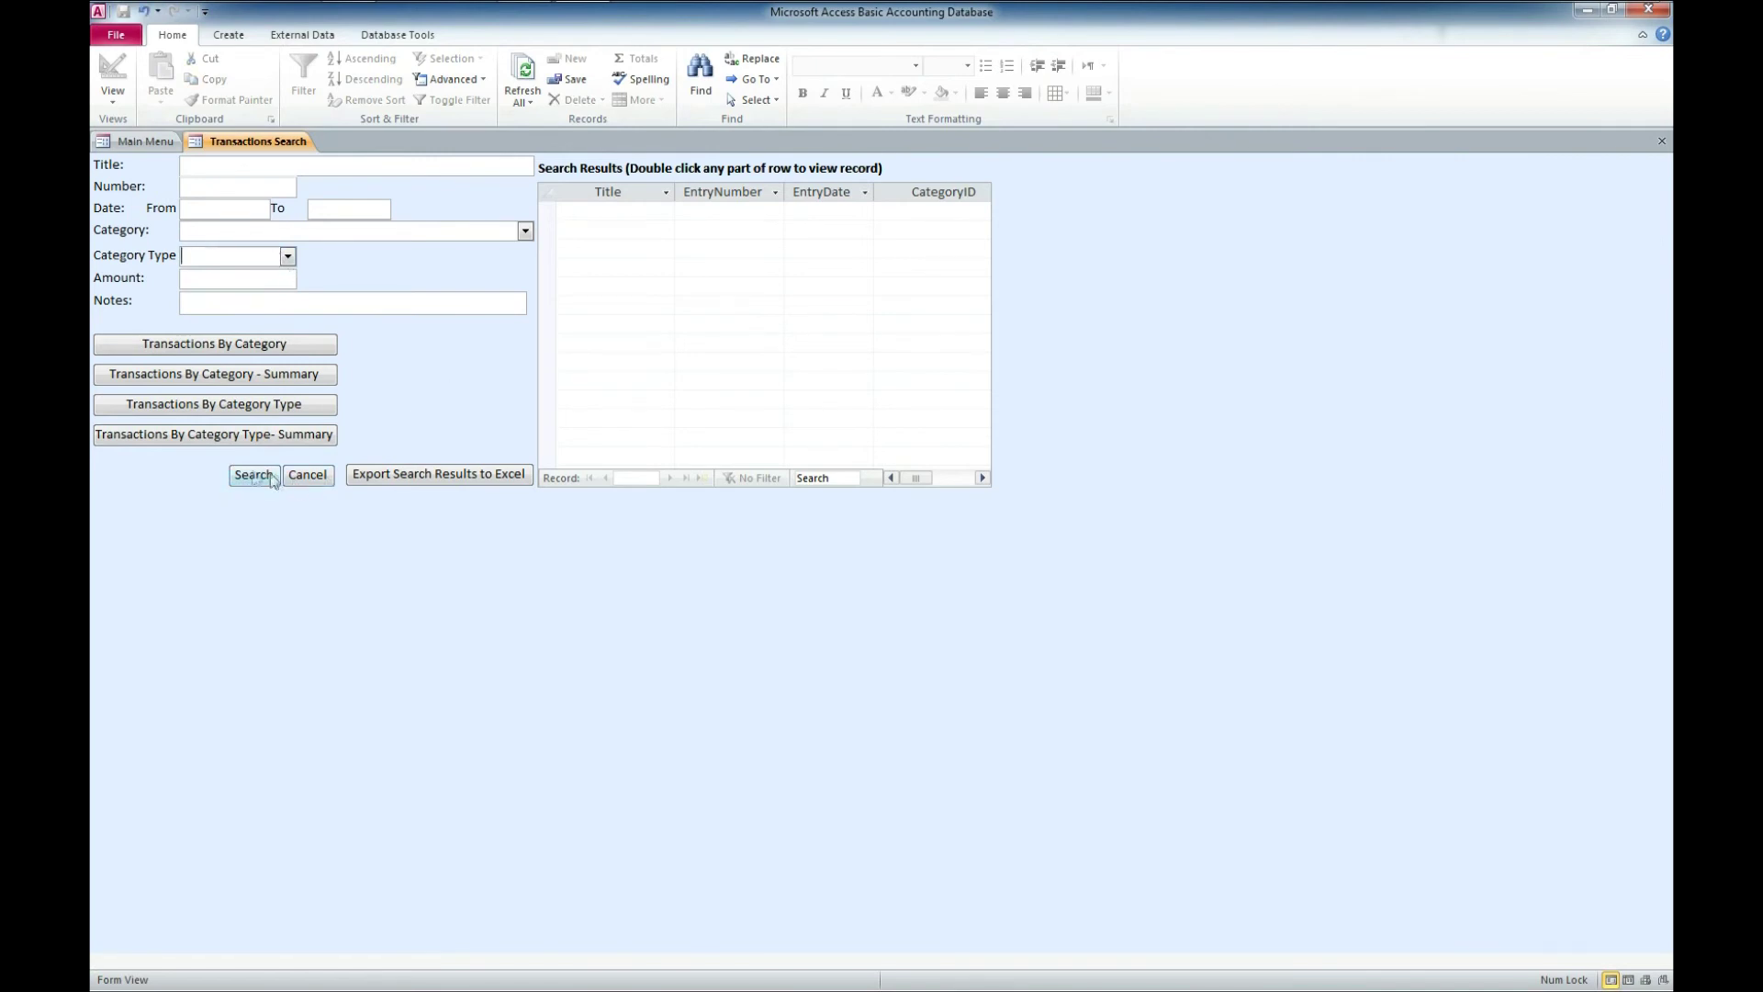
{"action": "left_click", "coordinate": [254, 475]}
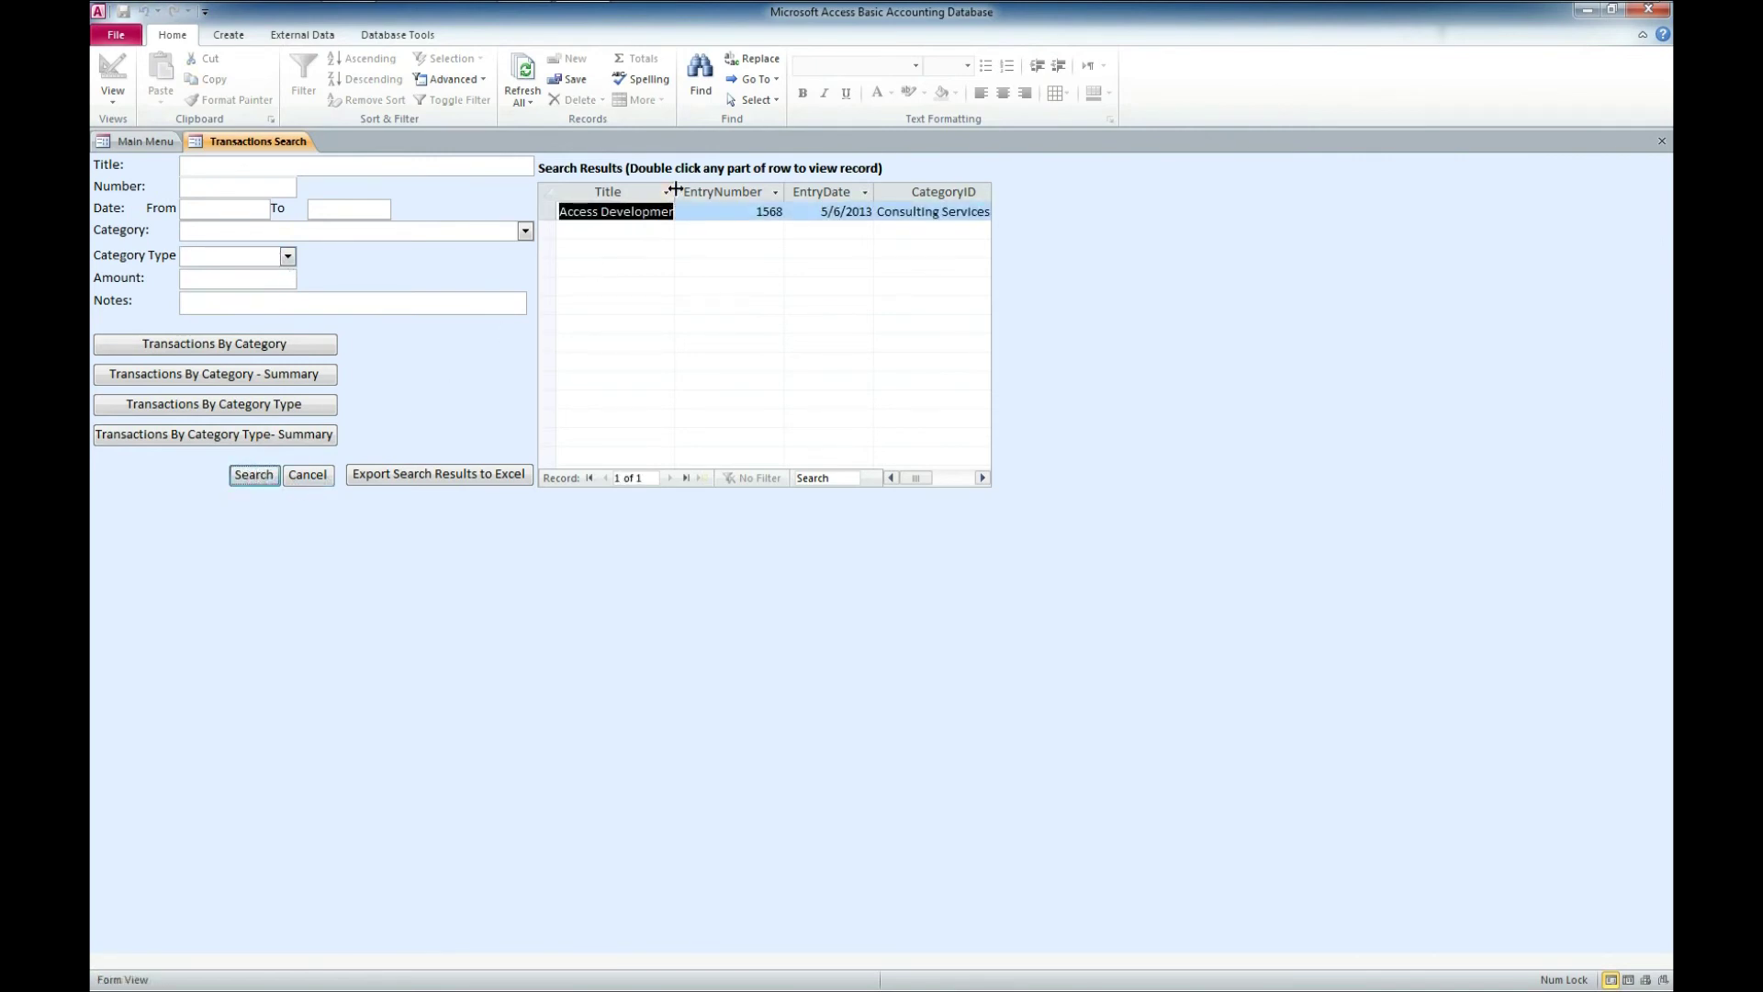
{"action": "left_click_drag", "start_coordinate": [675, 189], "coordinate": [712, 190]}
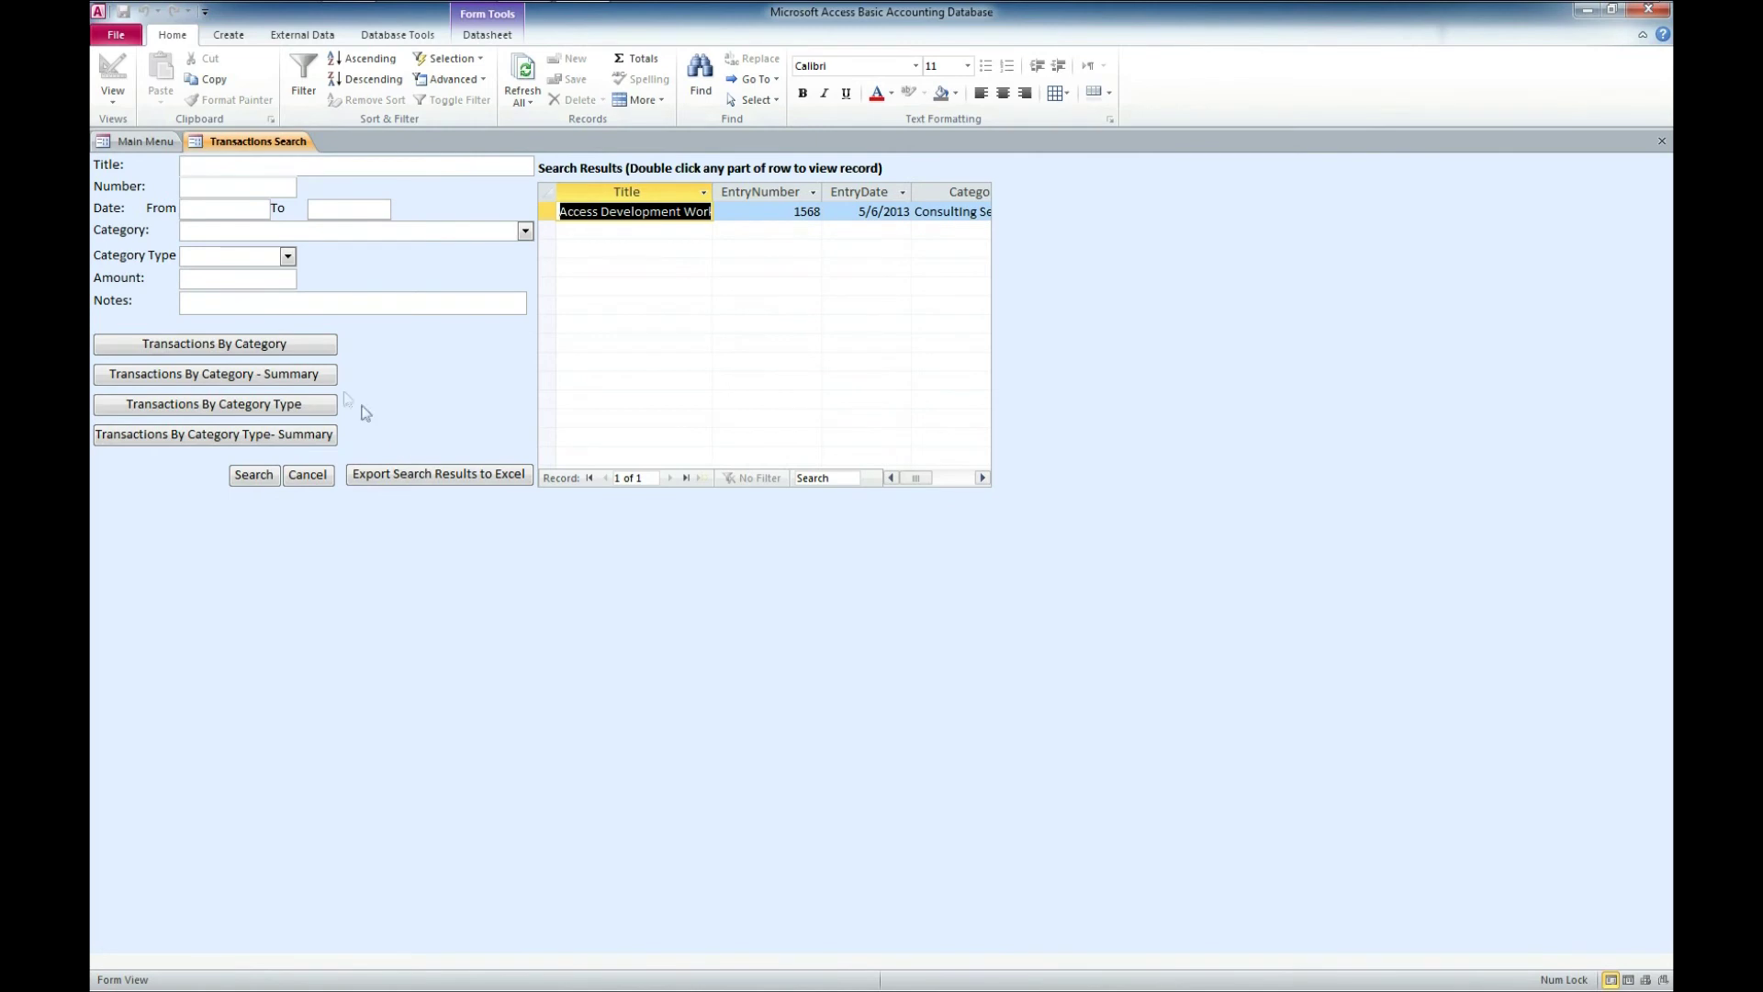
{"action": "left_click", "coordinate": [261, 345]}
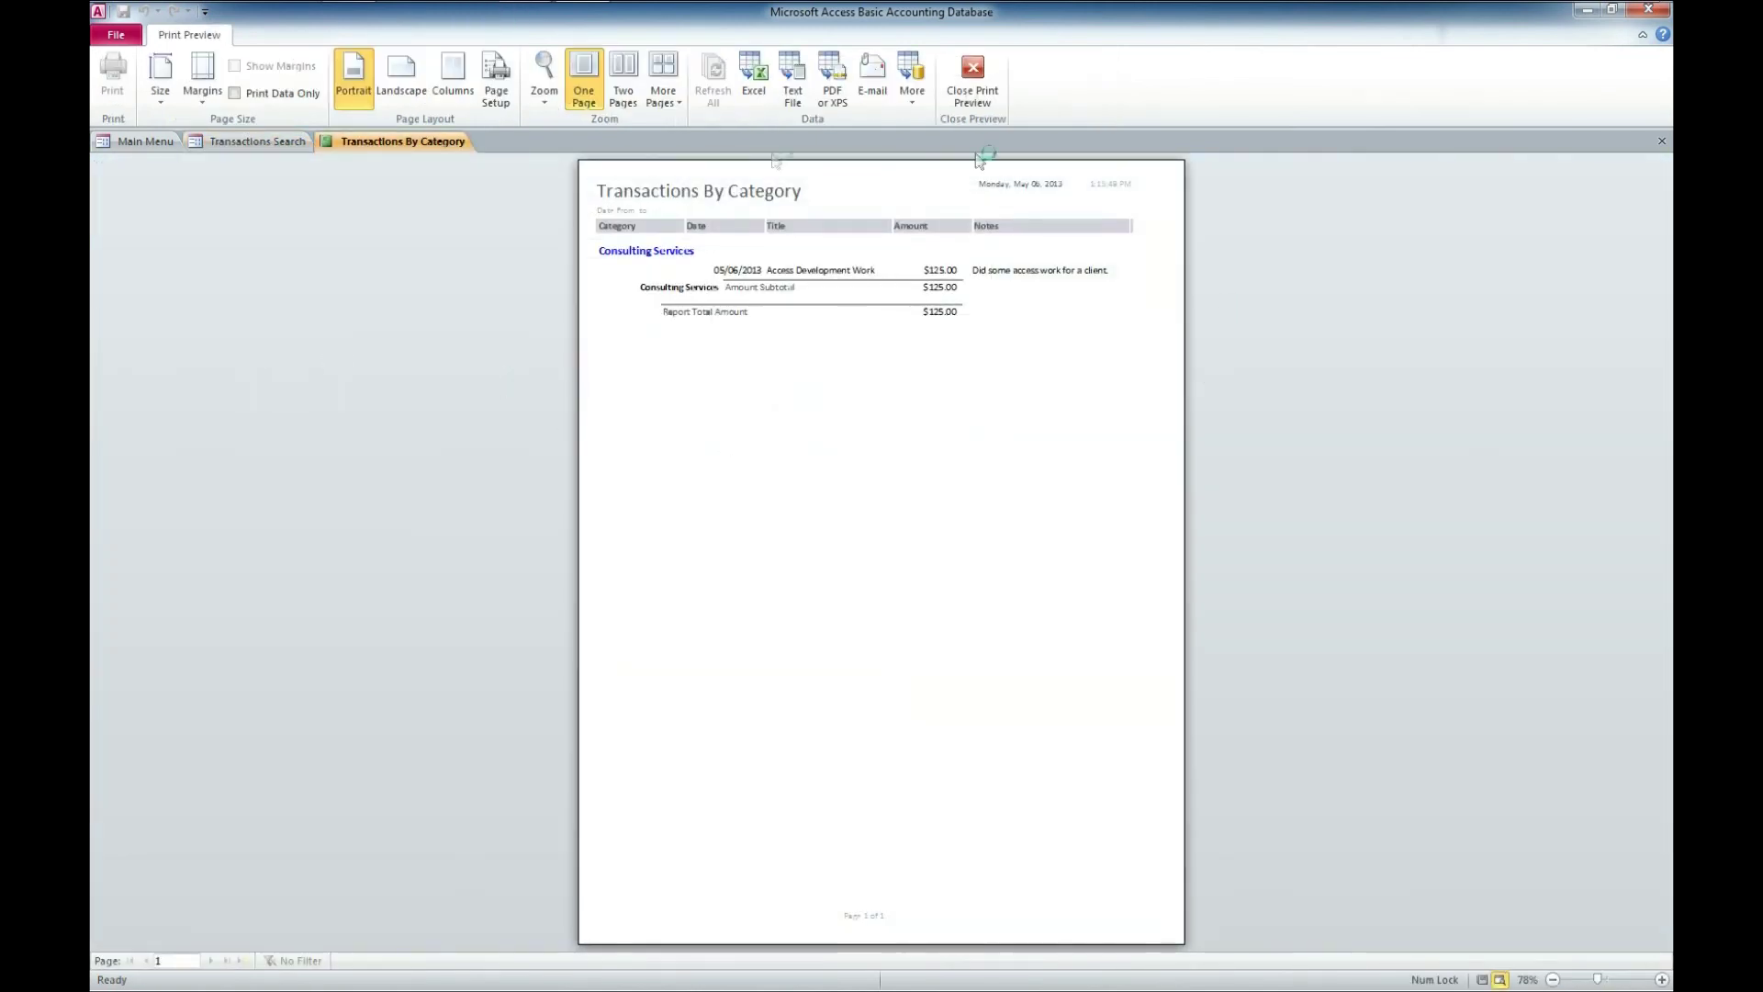
{"action": "left_click", "coordinate": [1662, 141]}
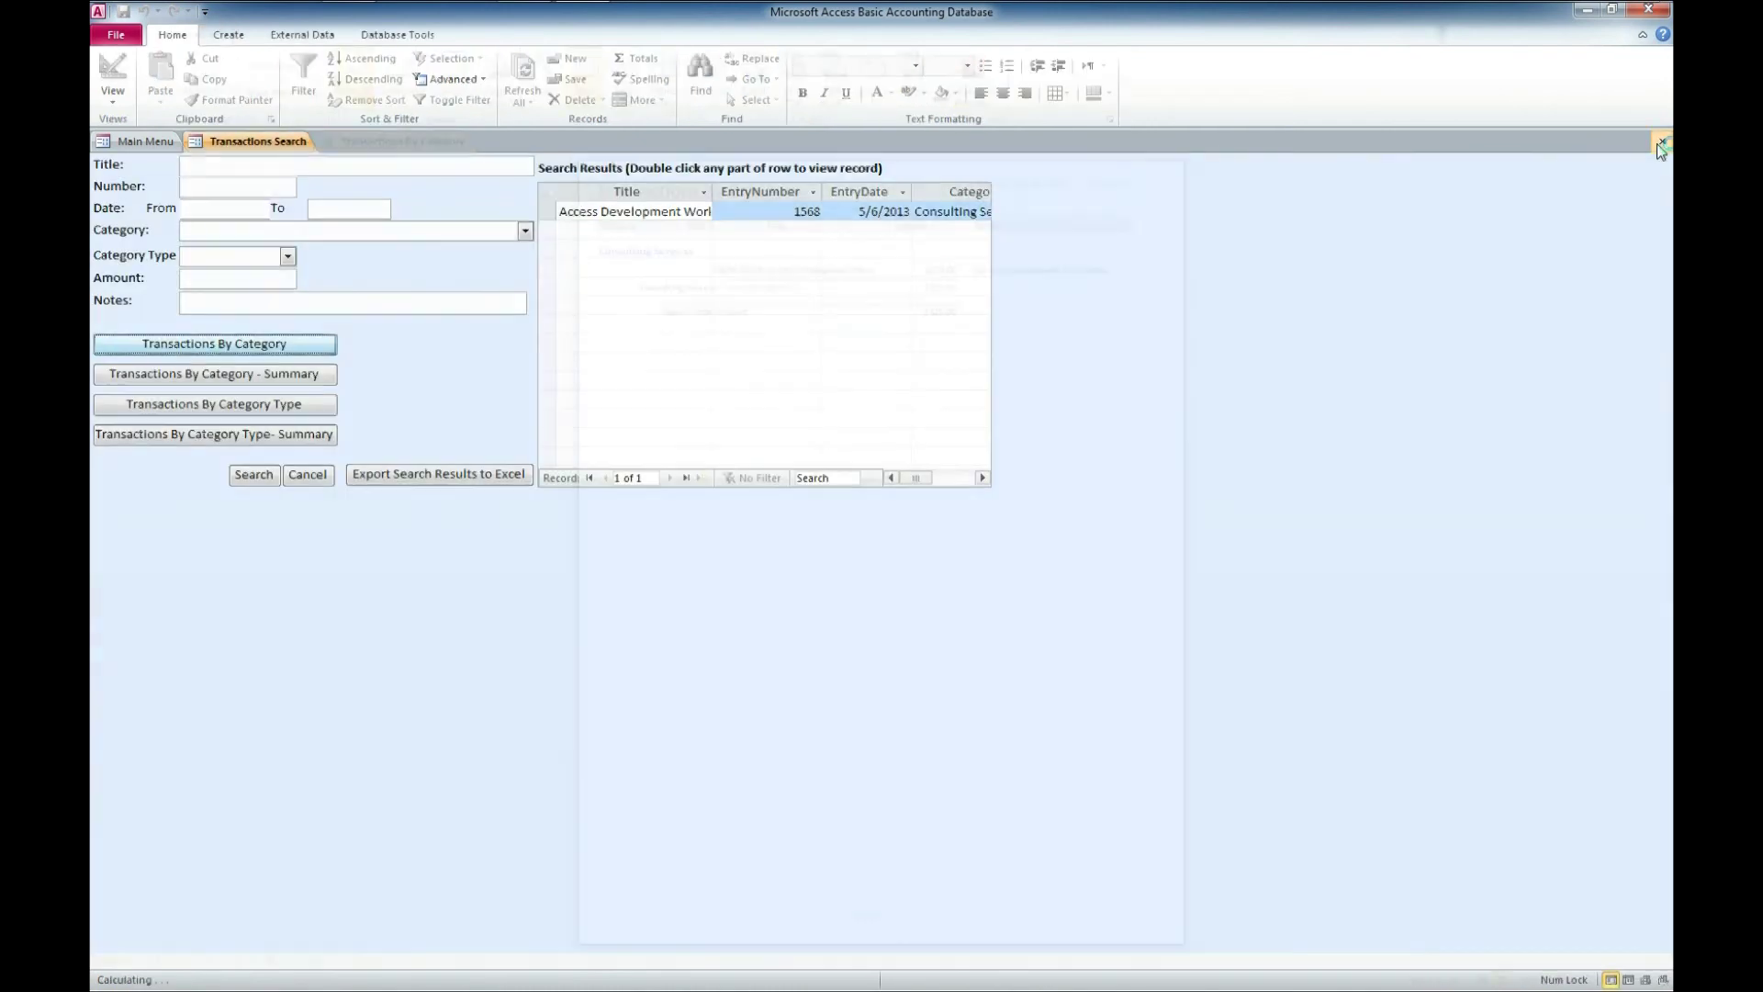
{"action": "left_click", "coordinate": [206, 376]}
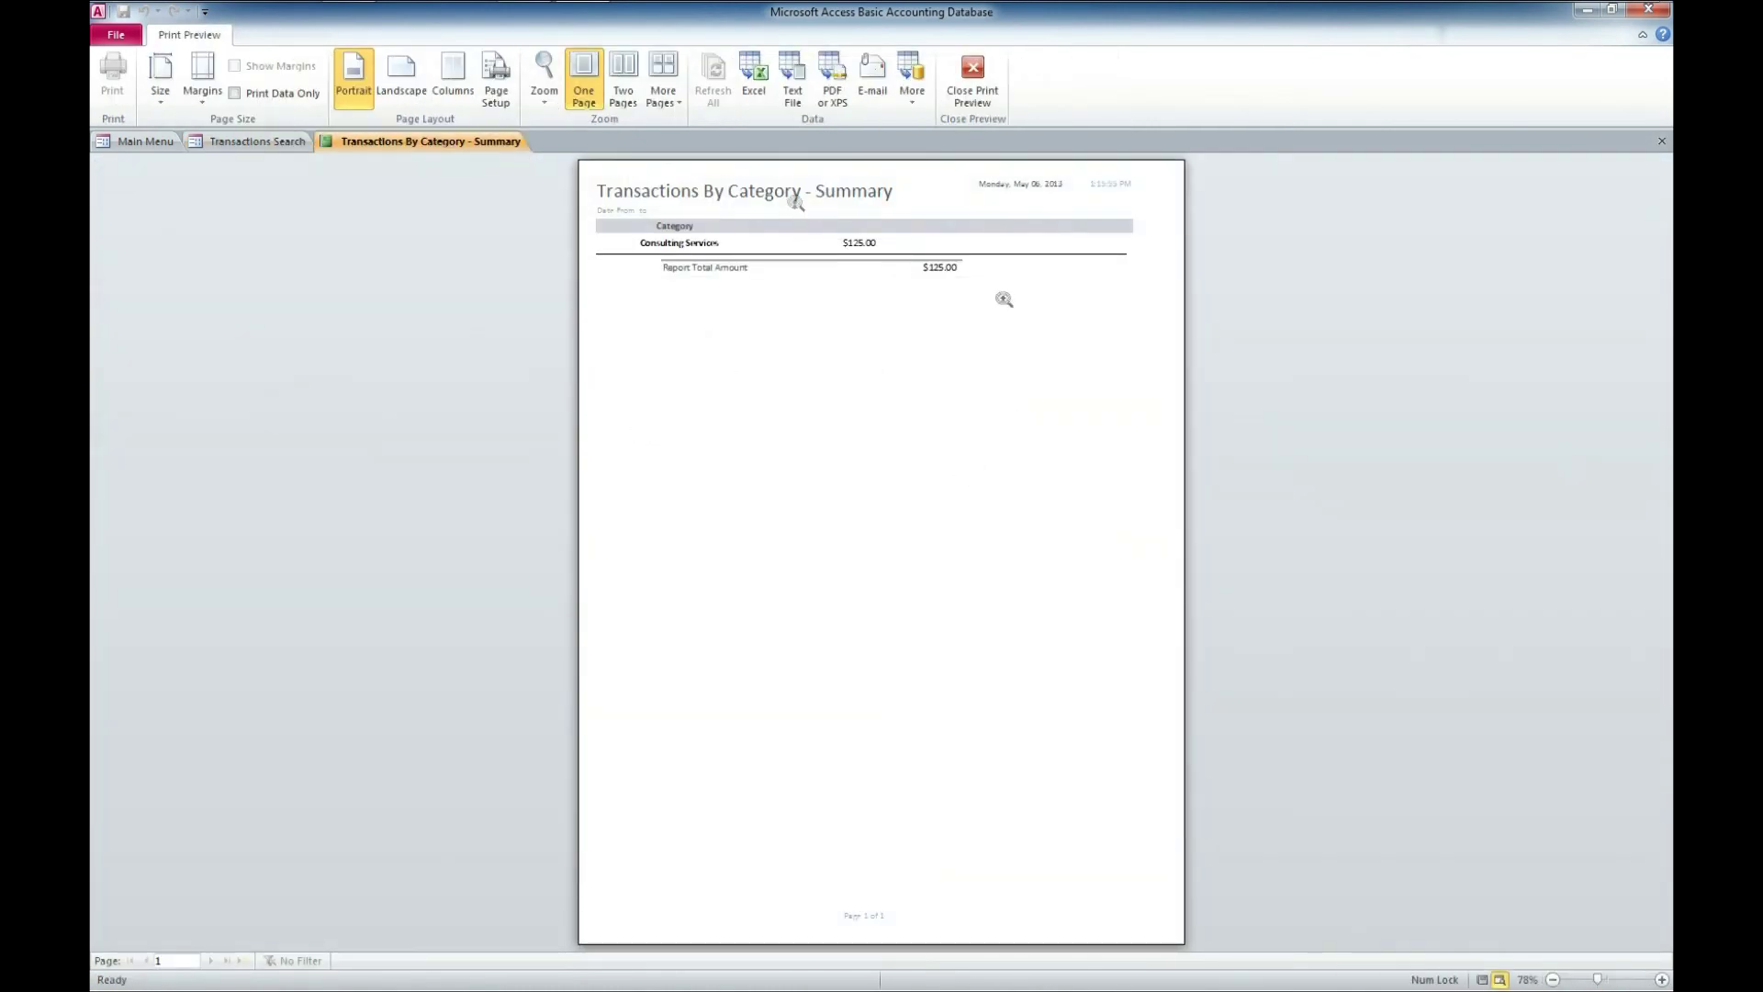
{"action": "left_click", "coordinate": [1661, 142]}
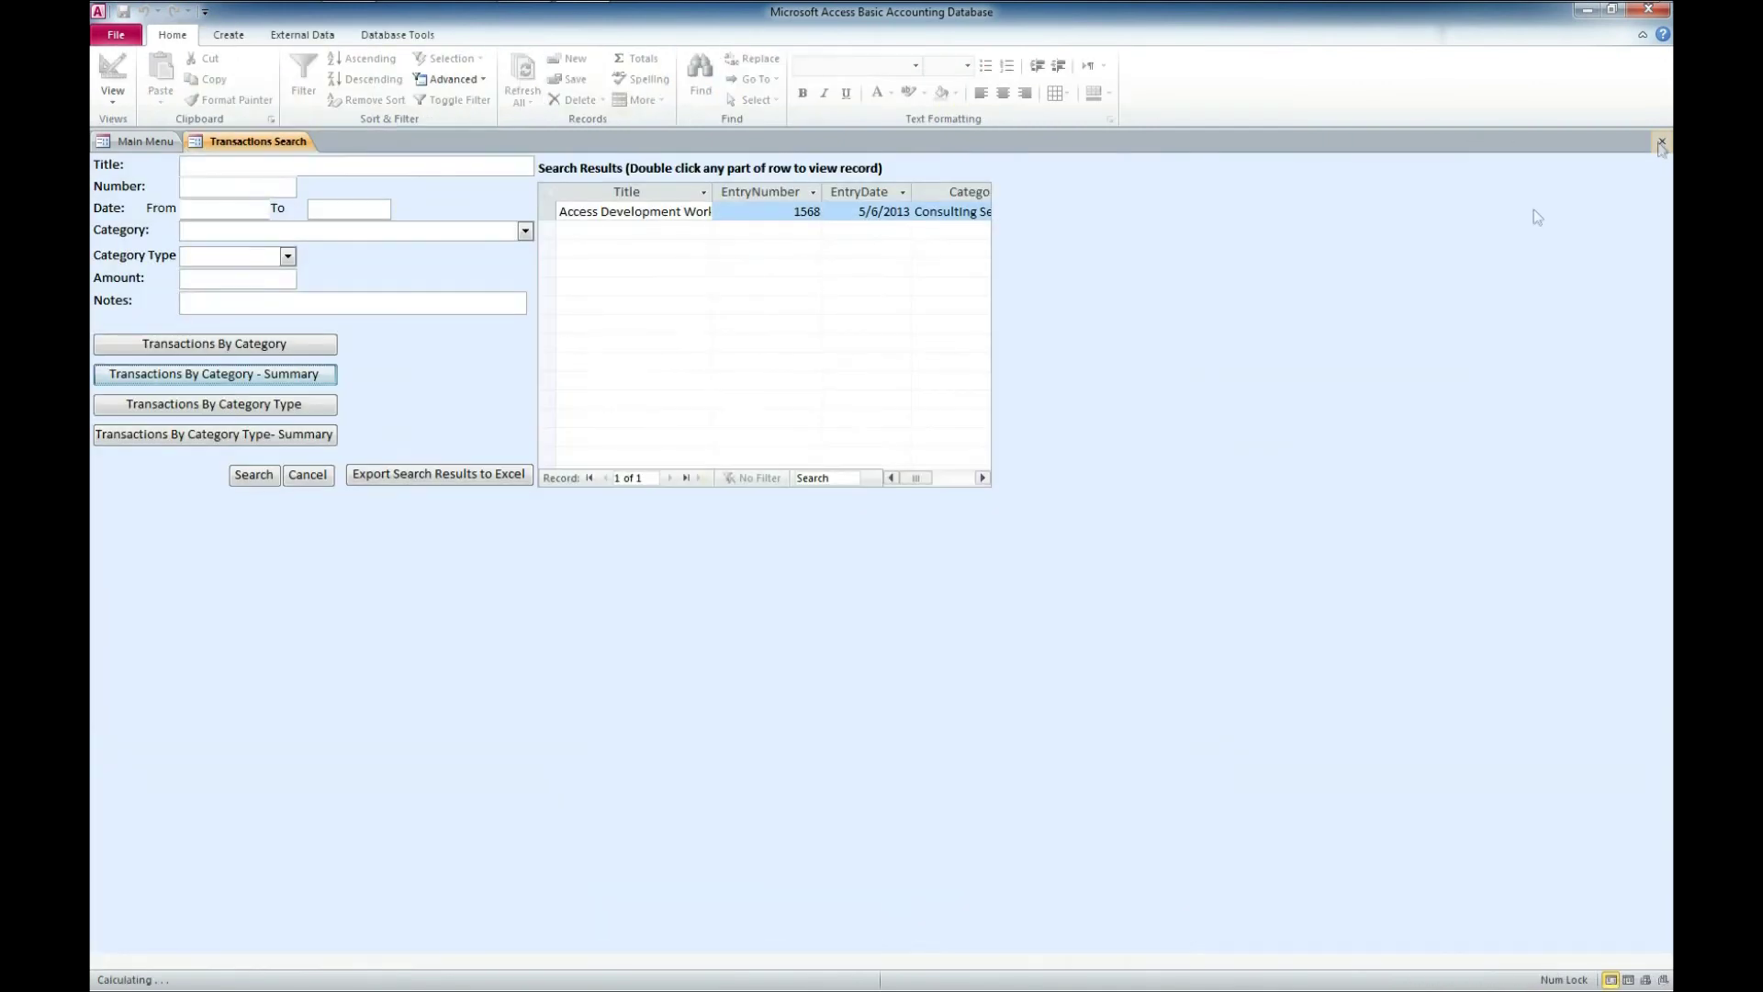
{"action": "left_click", "coordinate": [230, 410]}
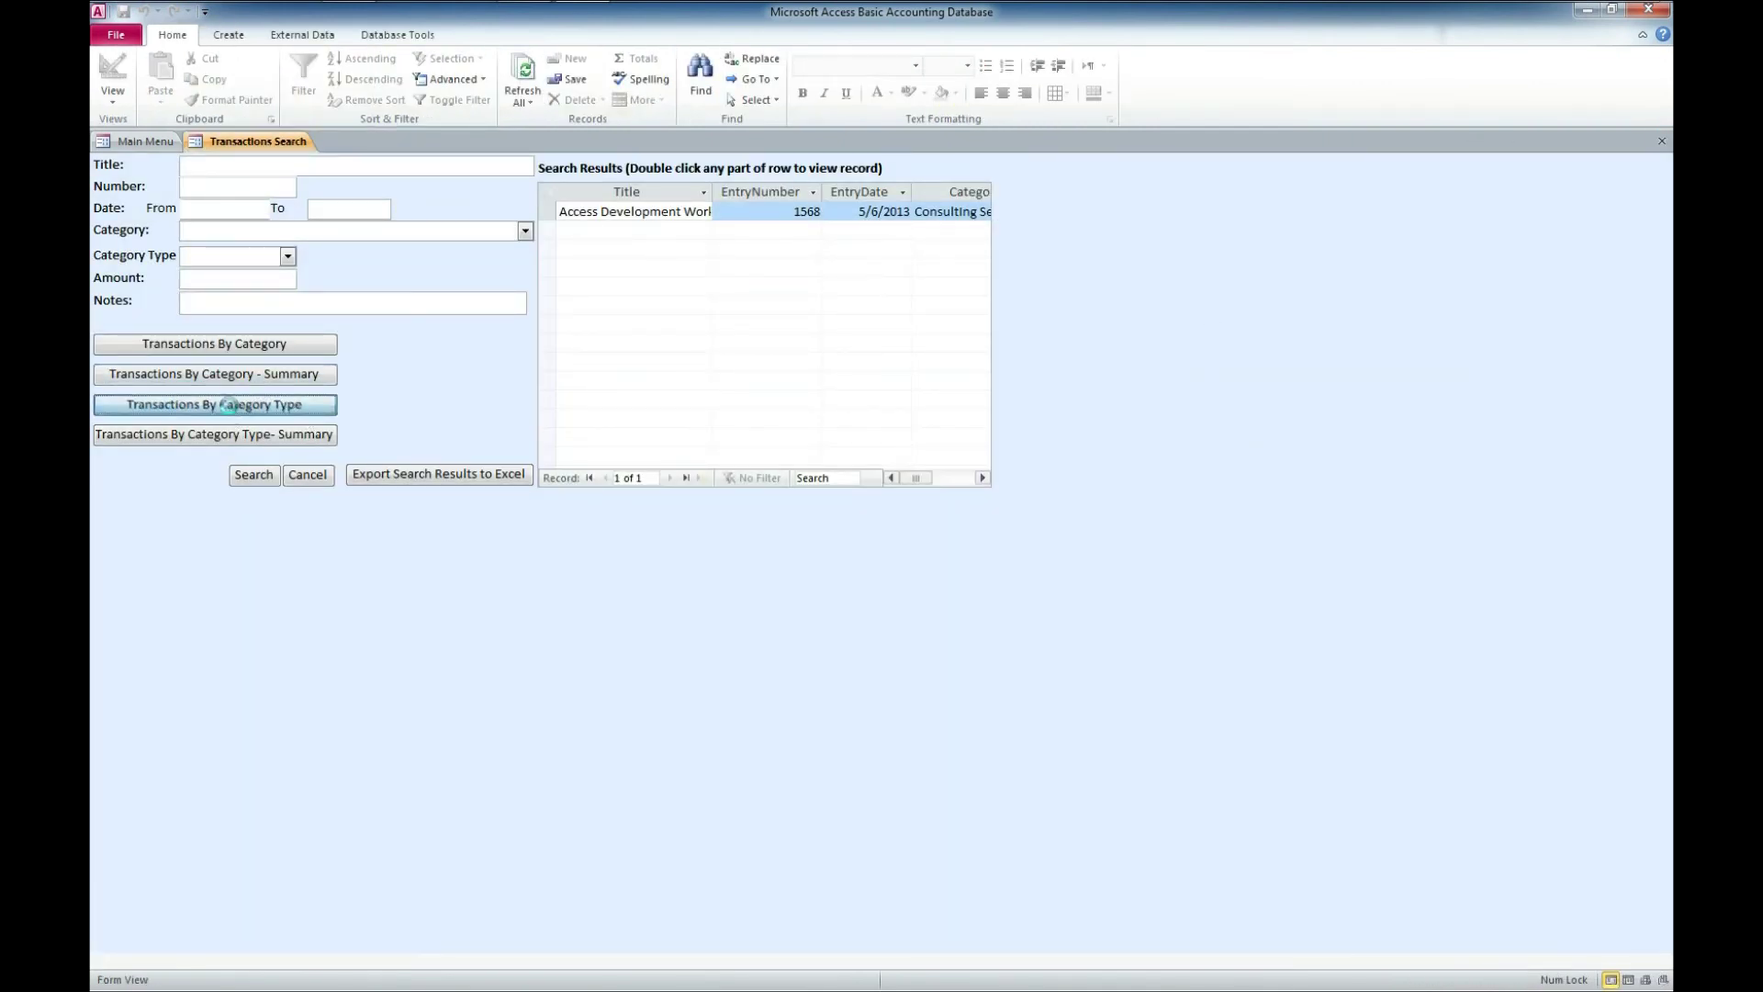
{"action": "left_click", "coordinate": [1661, 142]}
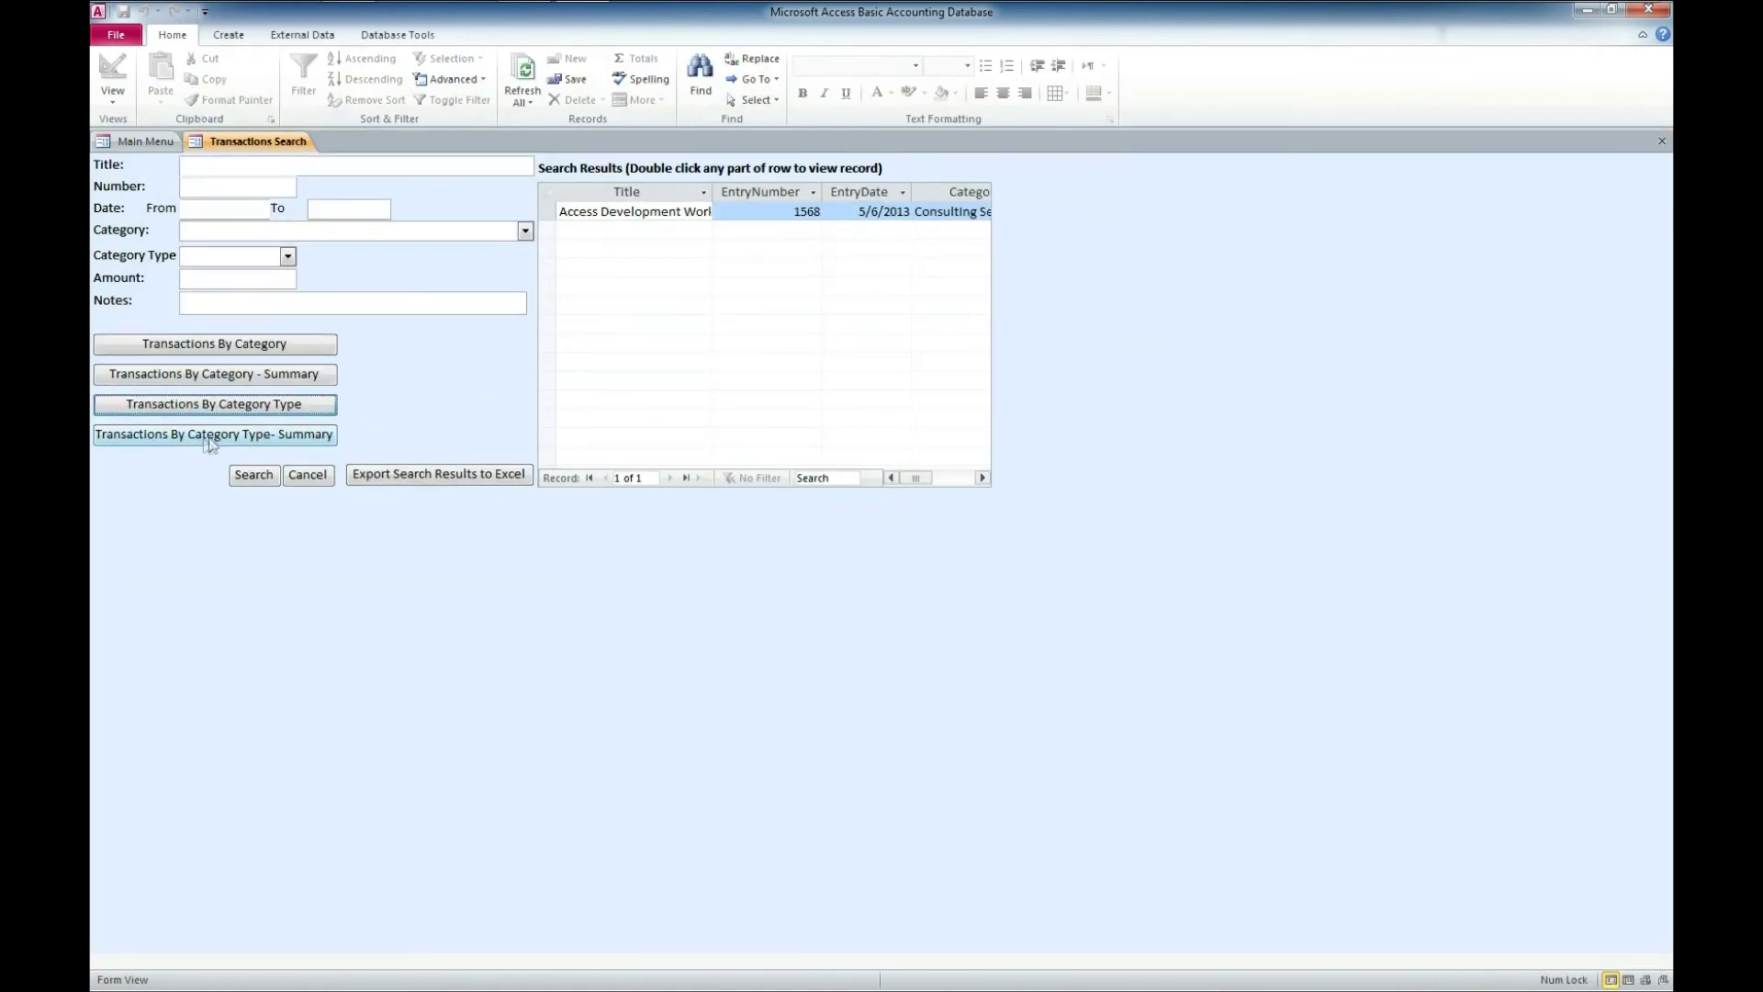
{"action": "left_click", "coordinate": [253, 444]}
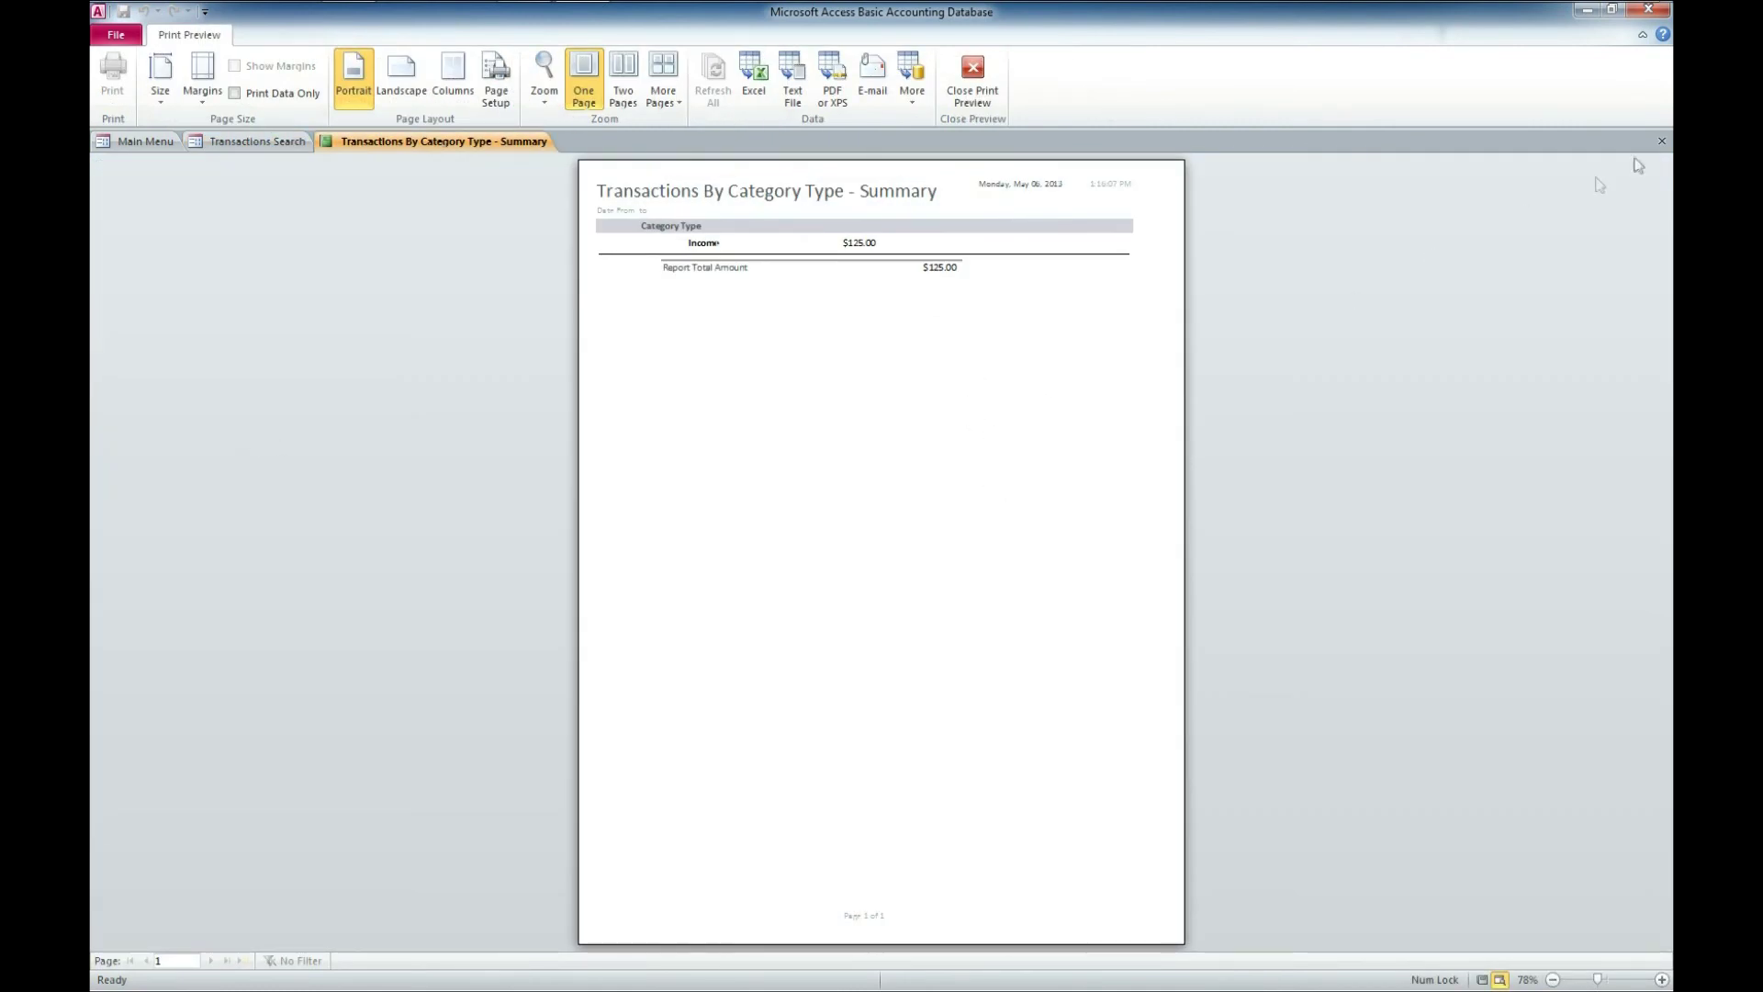
{"action": "left_click", "coordinate": [1661, 140]}
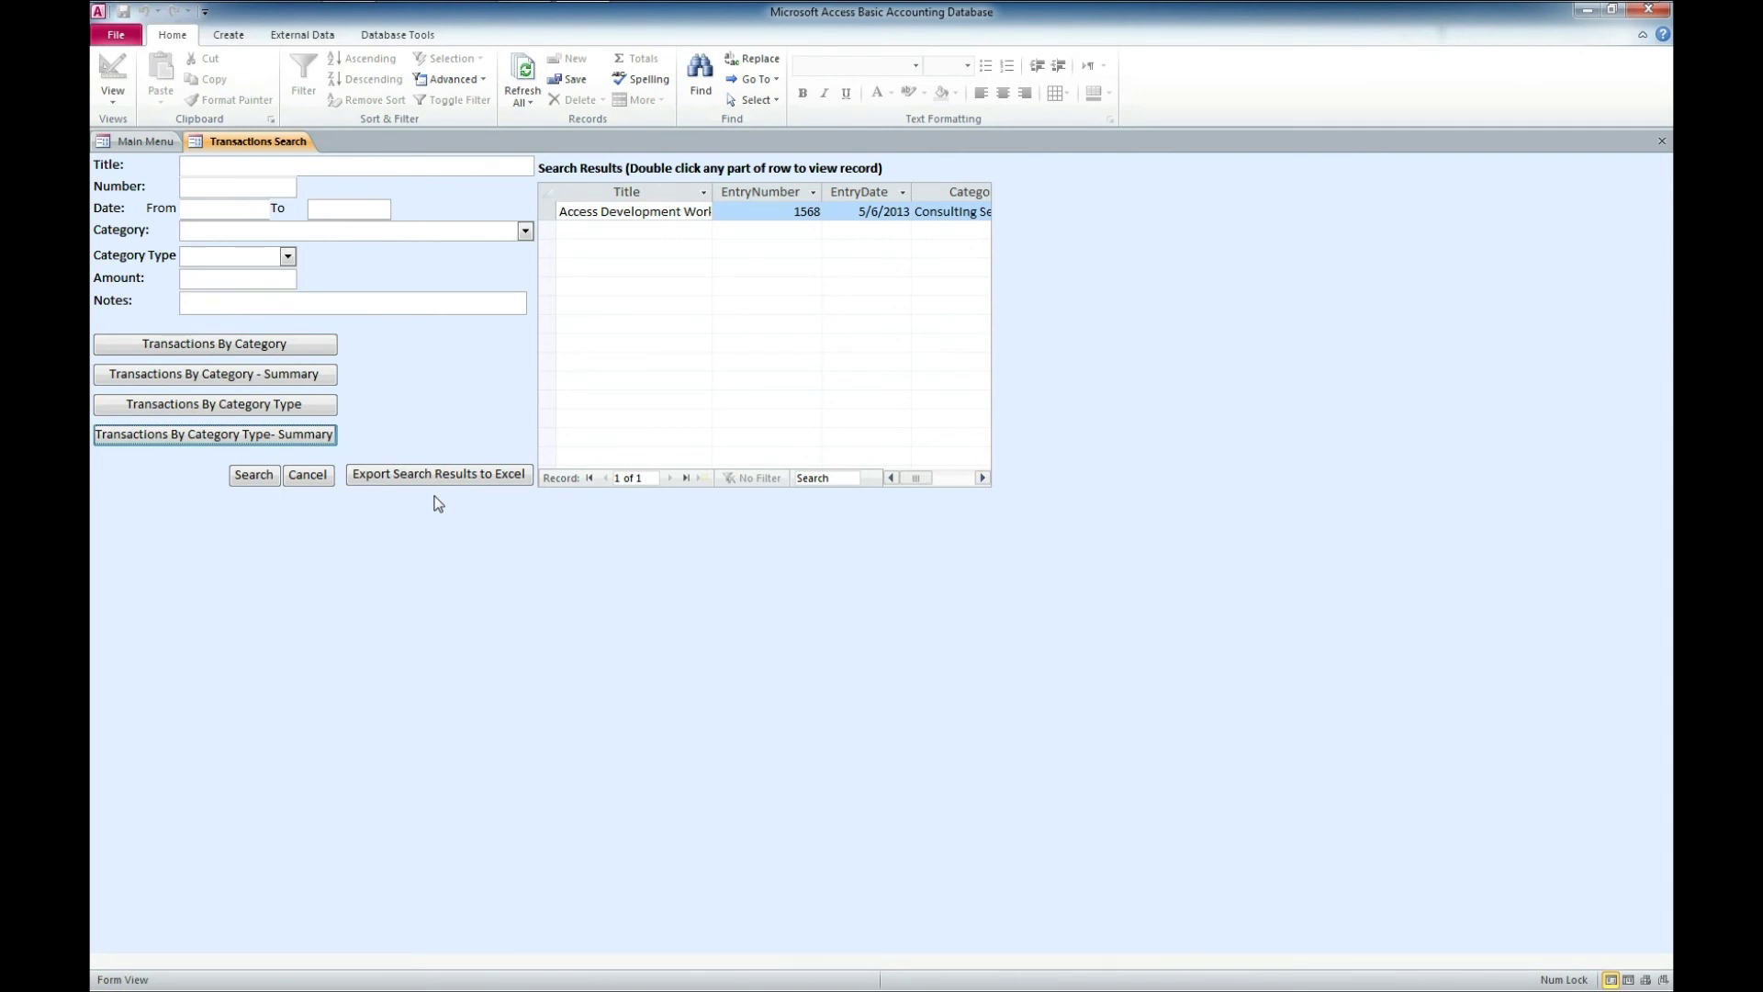
- Export the search results to Excel, widen columns A and B, and close Temp.xls without saving
{"action": "left_click", "coordinate": [474, 478]}
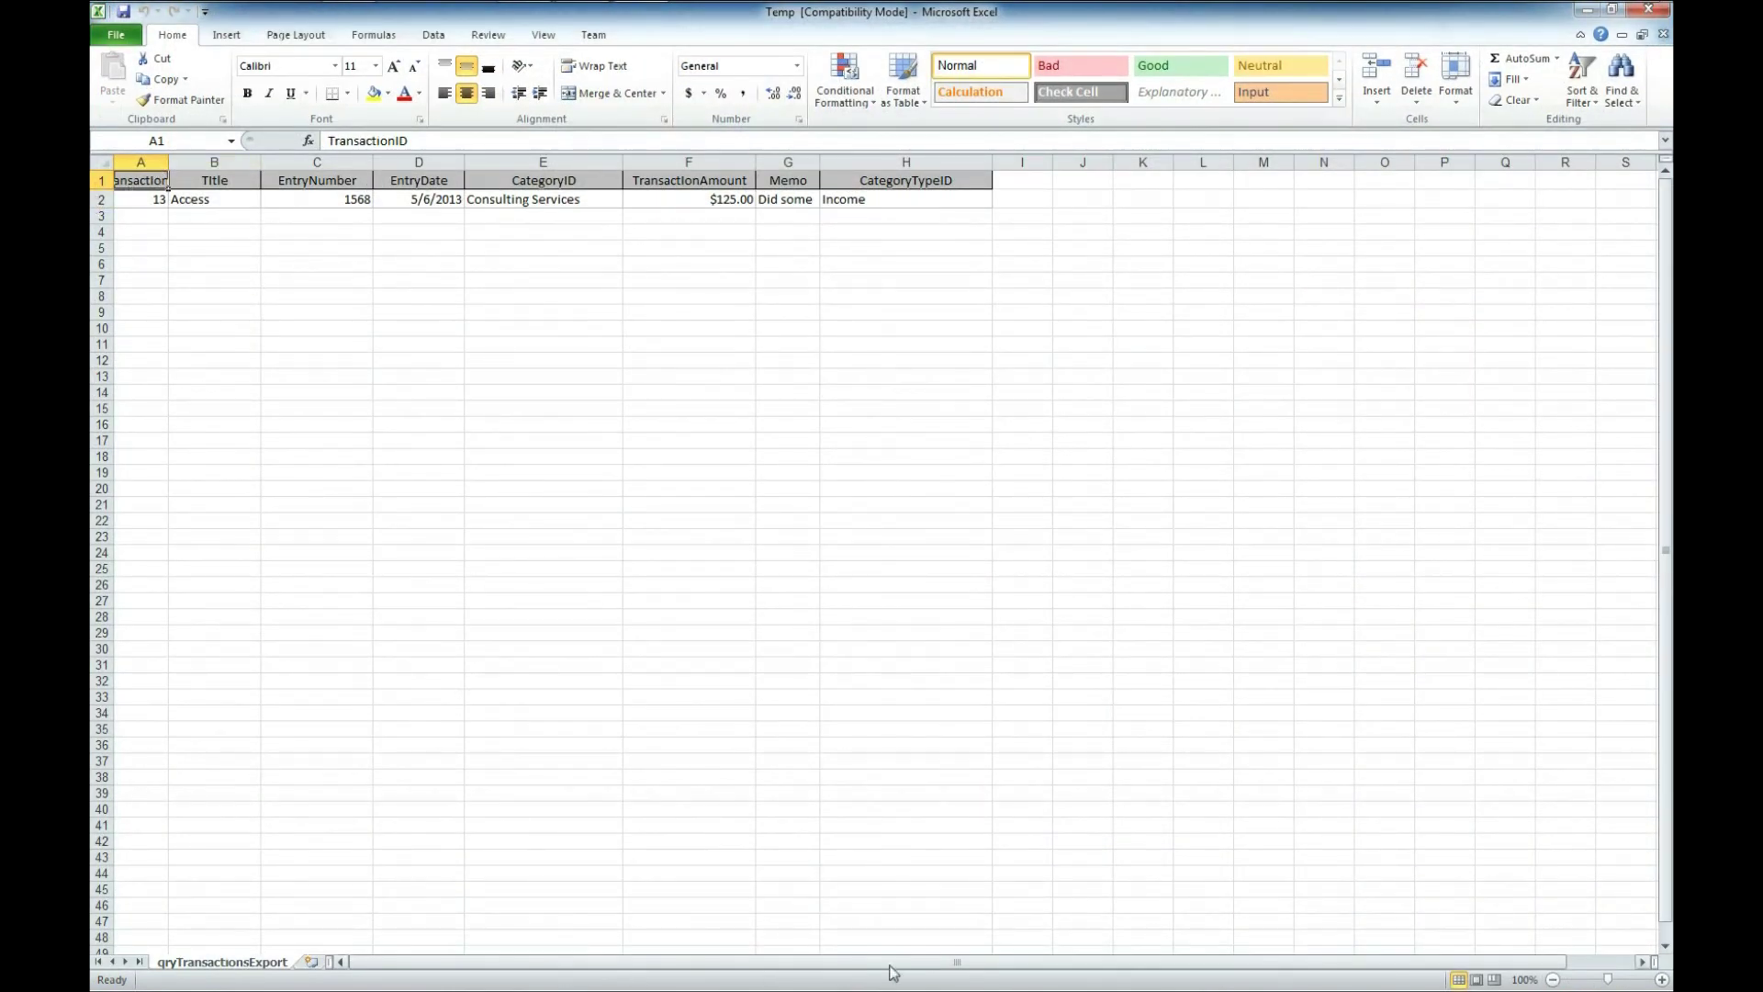
{"action": "double_click", "coordinate": [168, 162]}
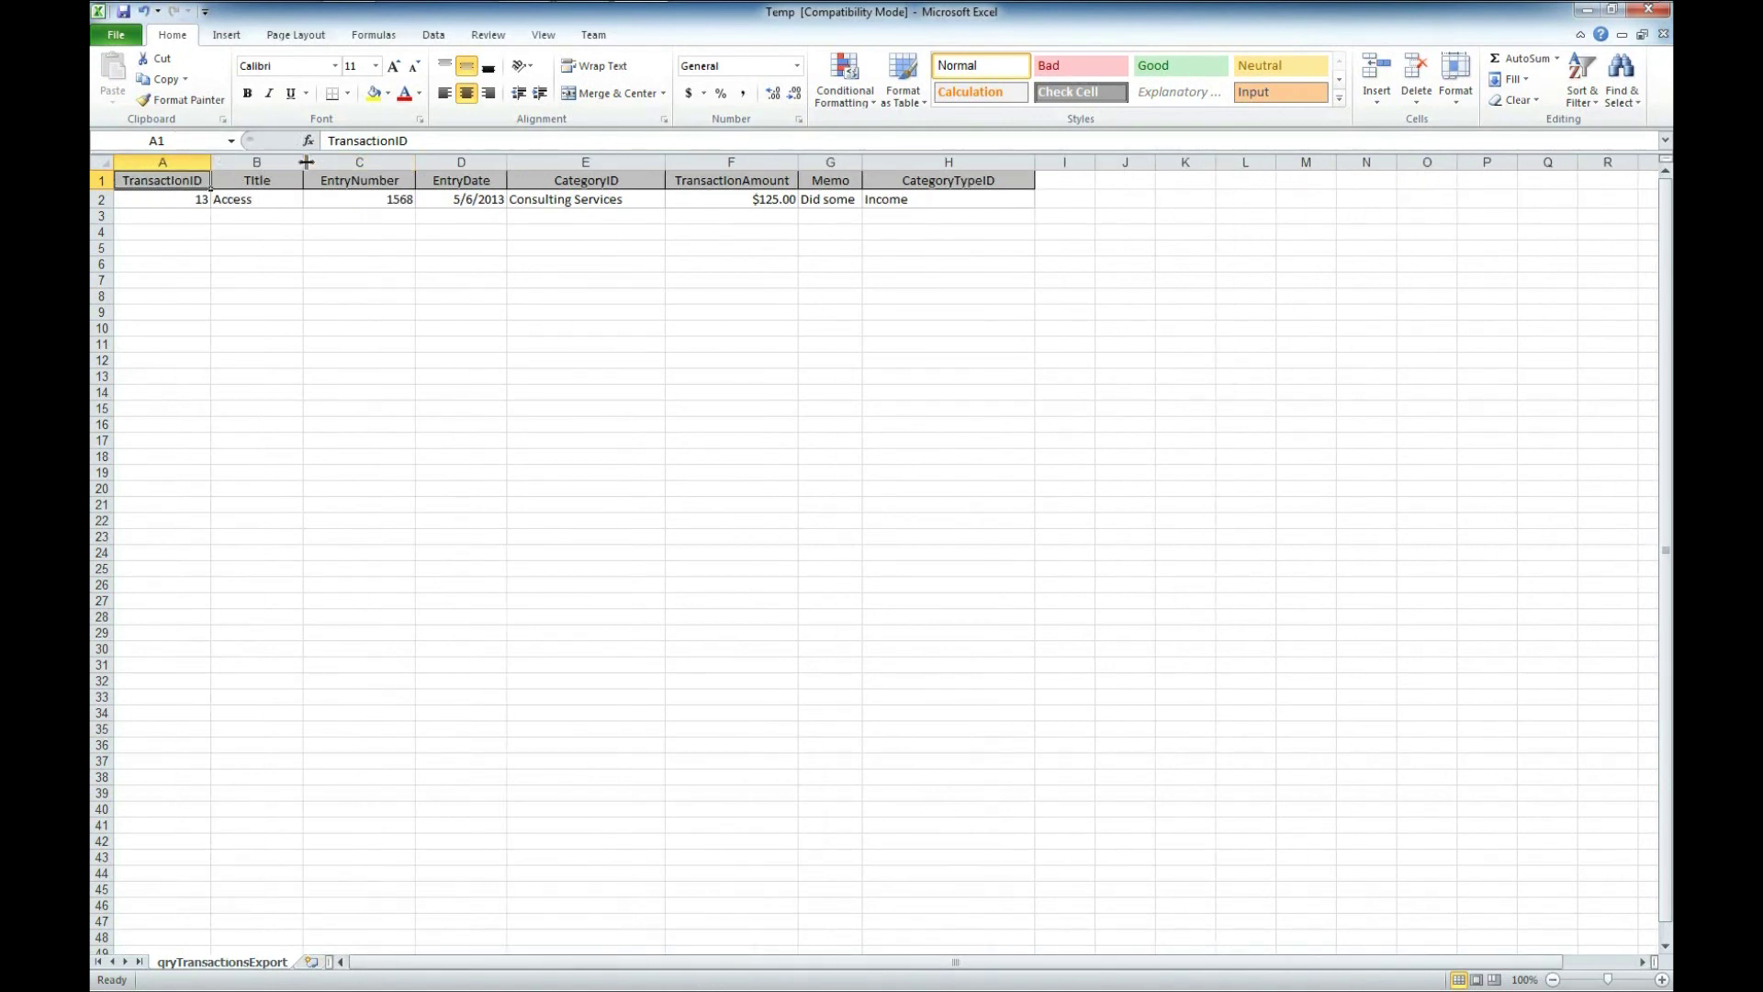
{"action": "left_click_drag", "start_coordinate": [303, 161], "coordinate": [319, 161]}
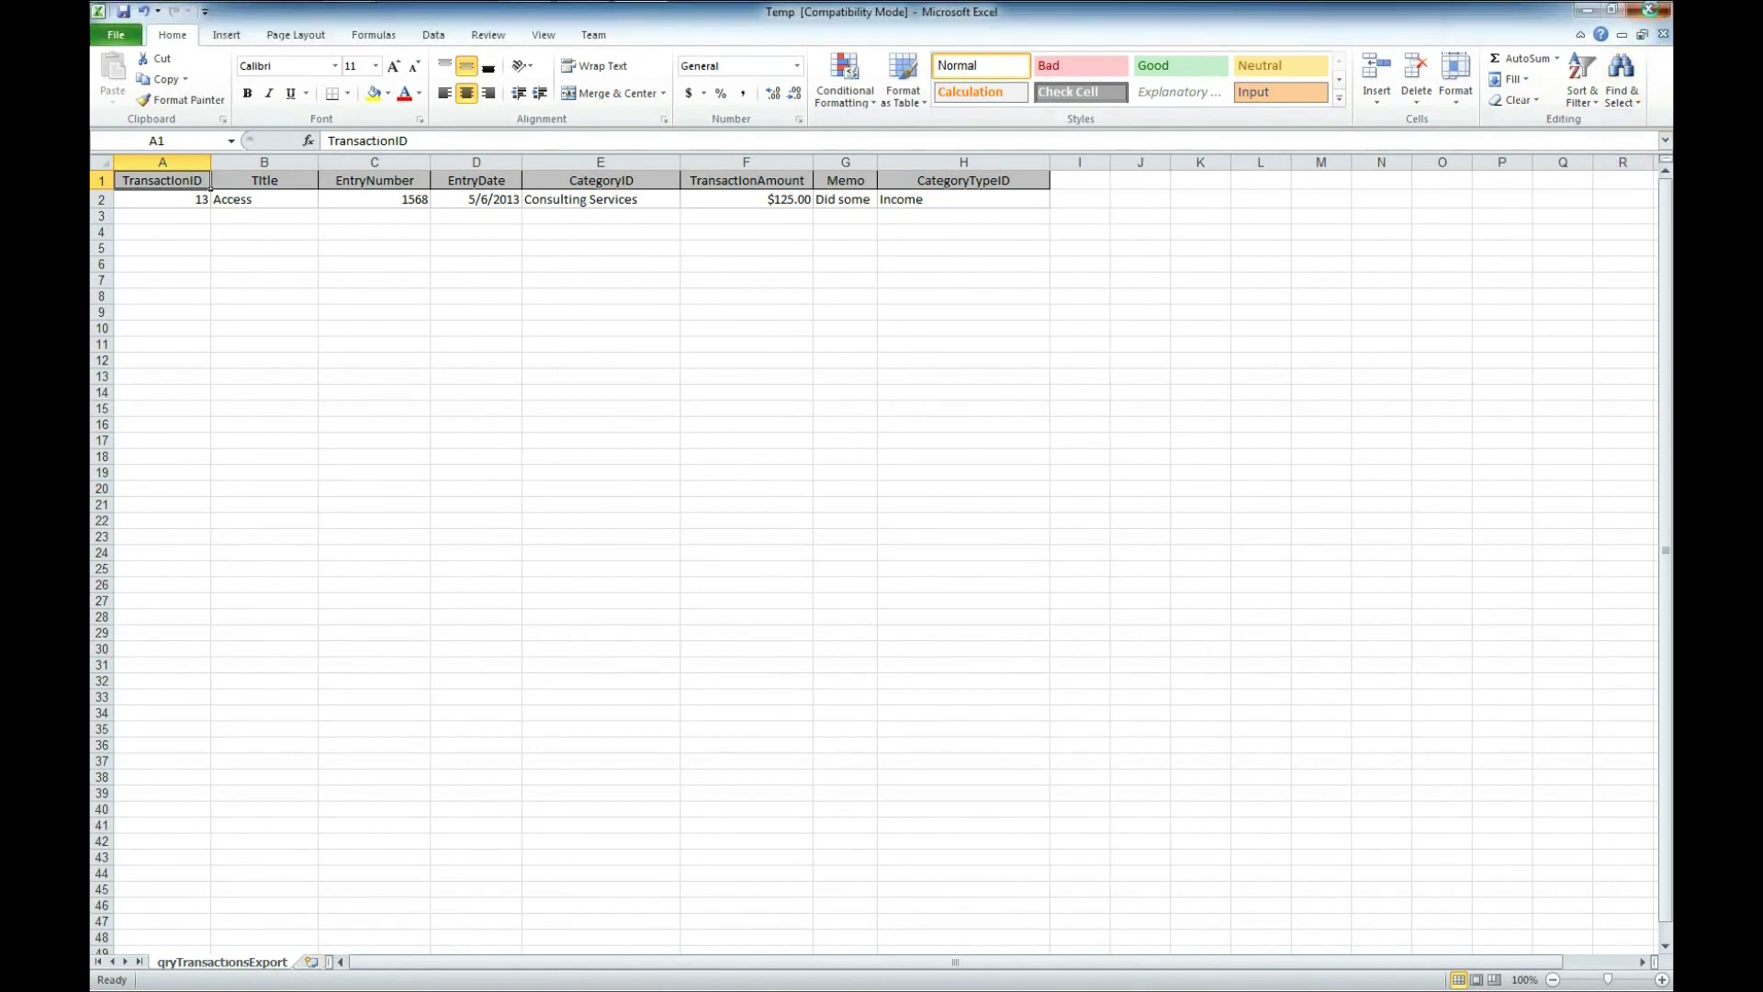
{"action": "left_click", "coordinate": [1649, 9]}
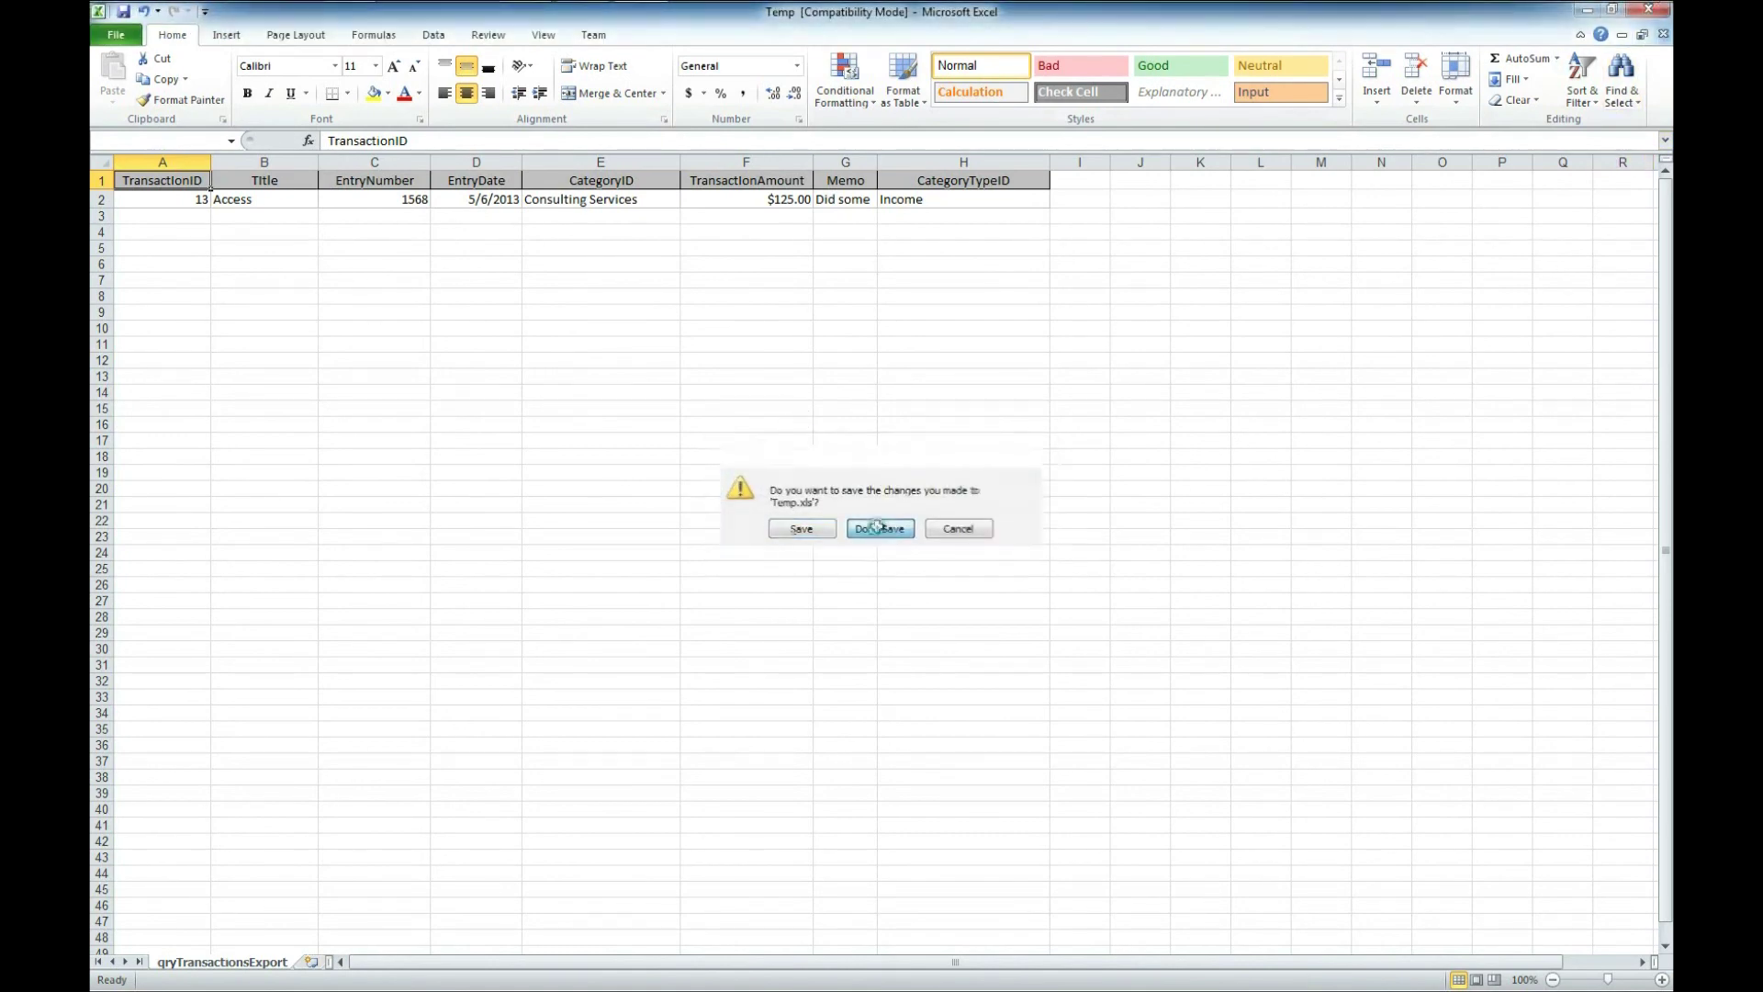
{"action": "left_click", "coordinate": [878, 530]}
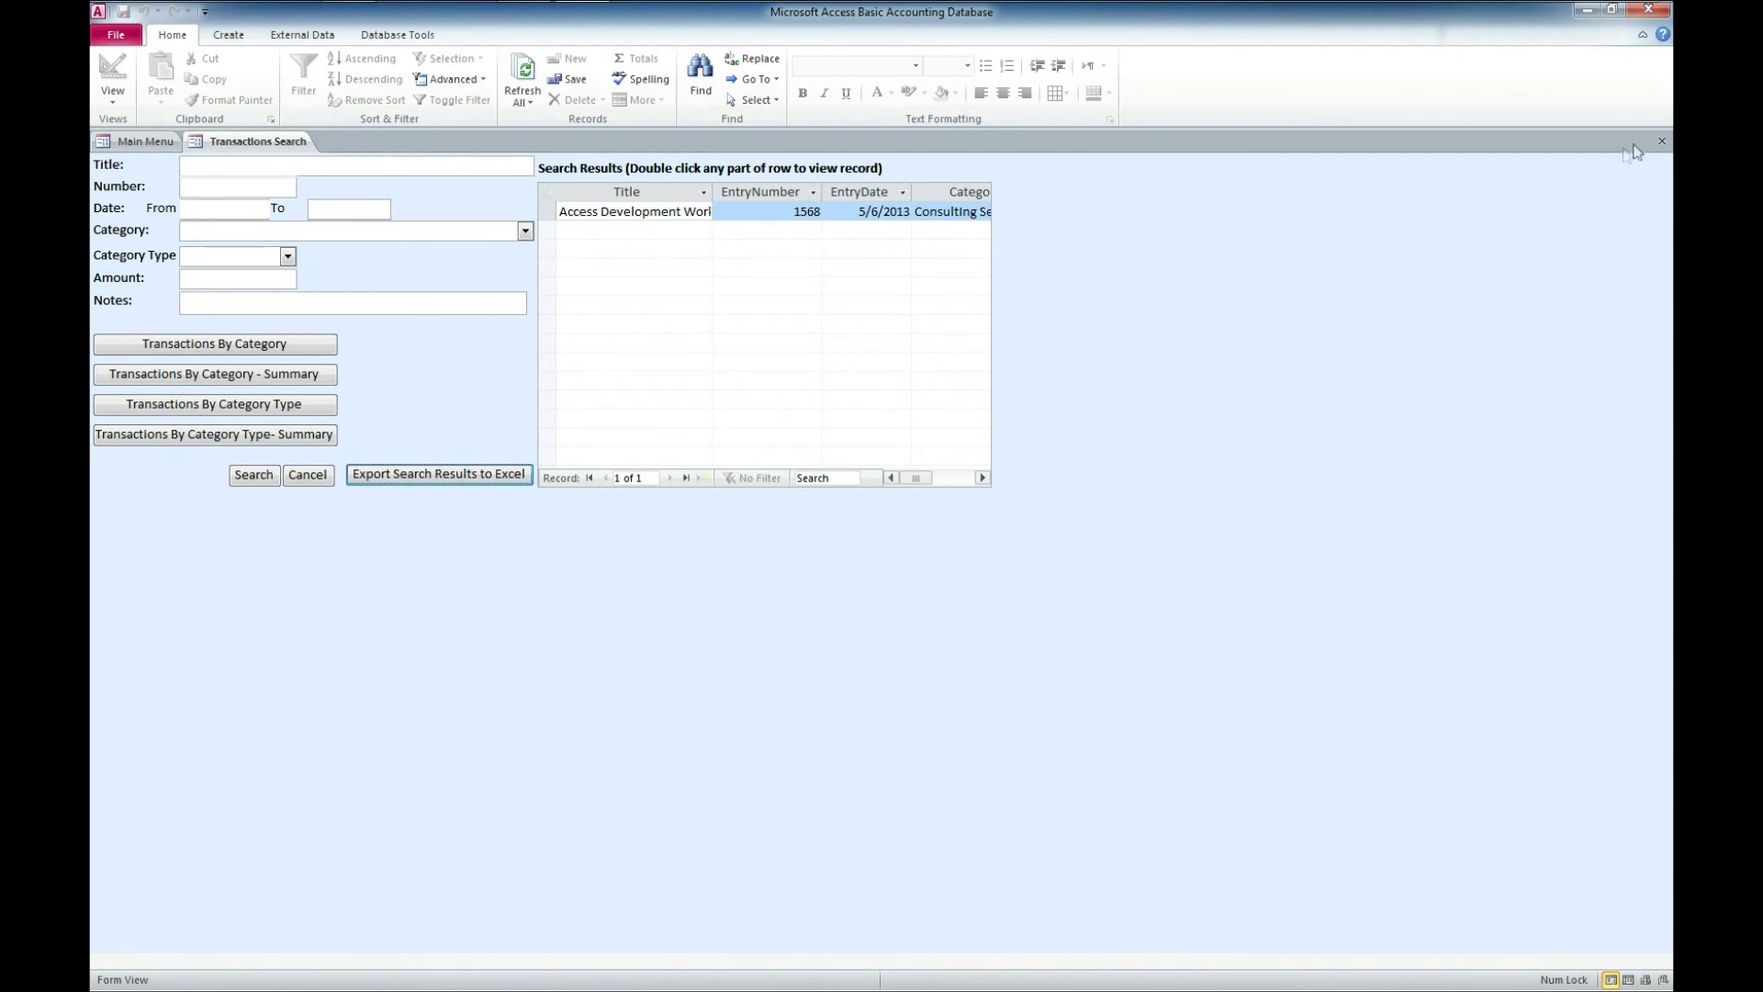
- Close the Transactions Search form to return to the Main Menu
{"action": "left_click", "coordinate": [1663, 142]}
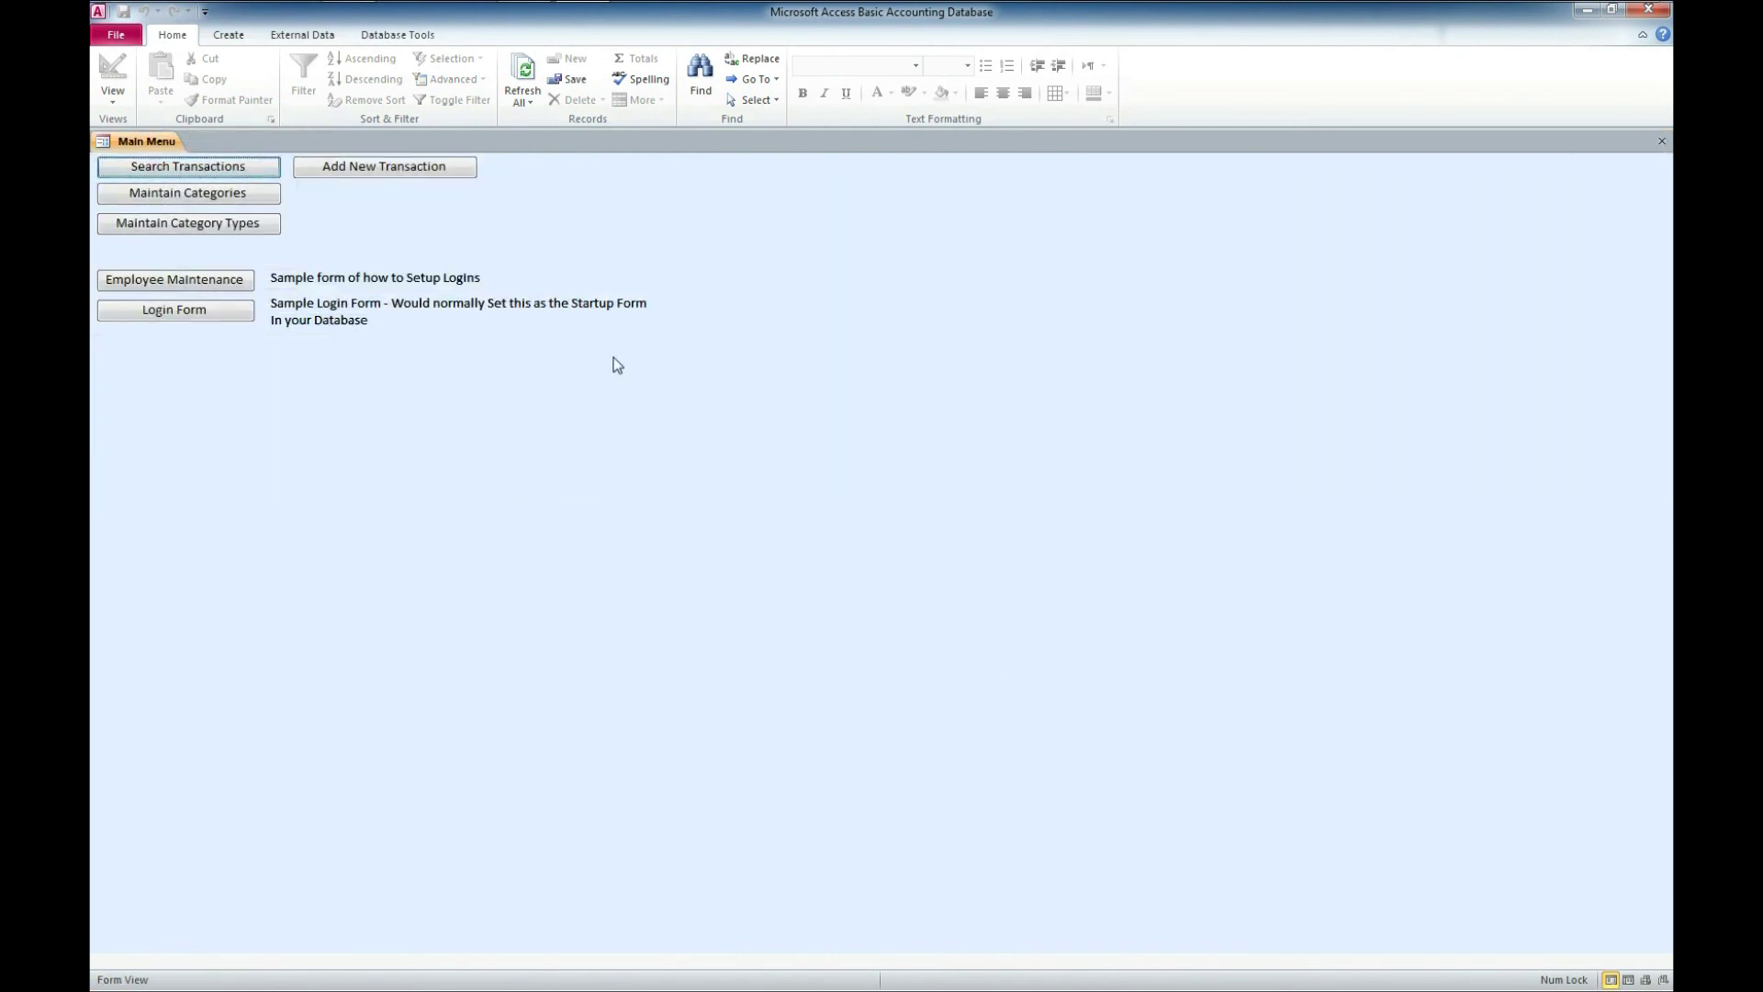